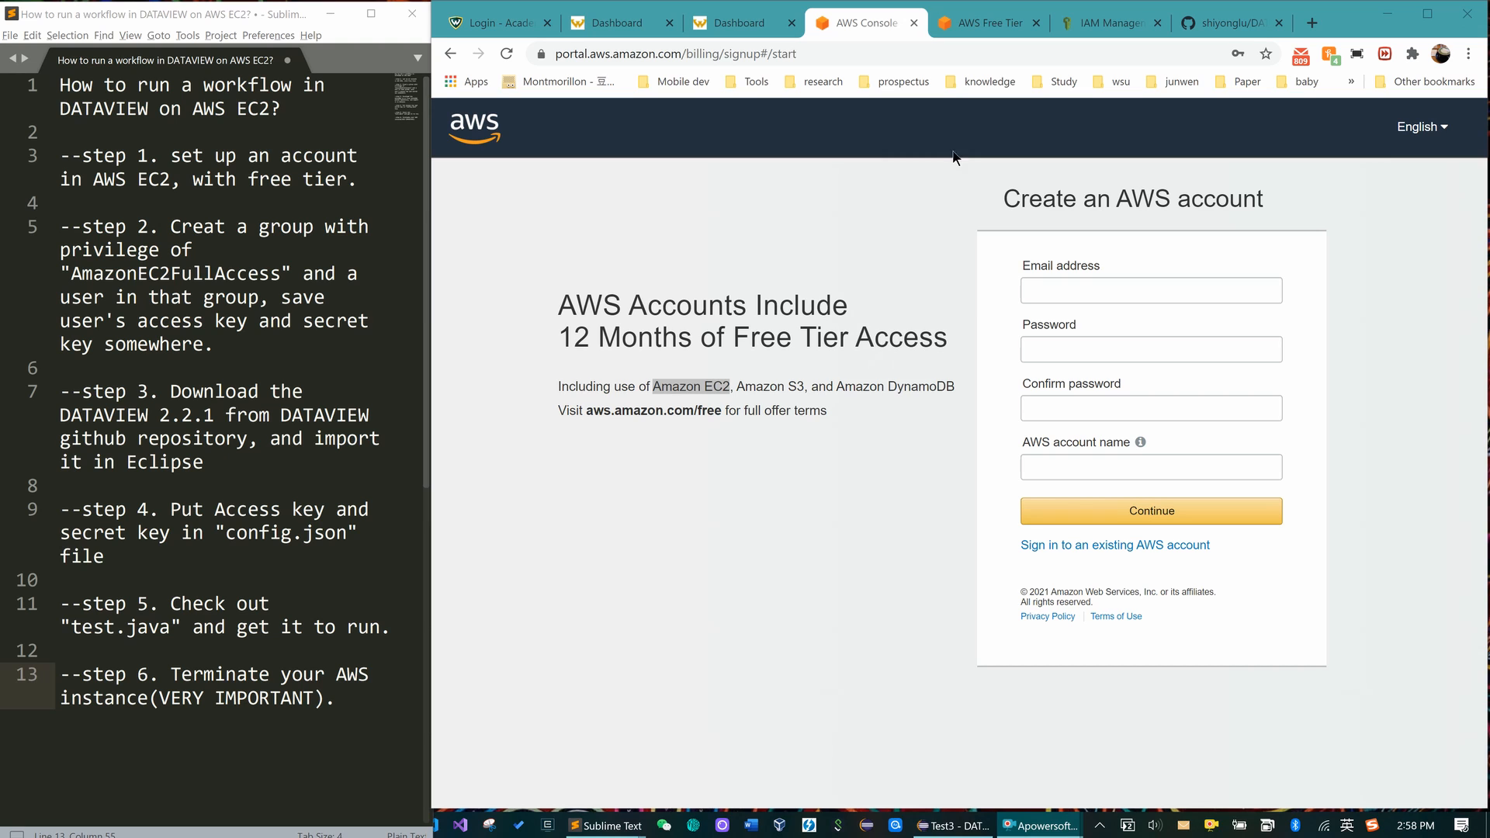
- Bring up the AWS Free Tier page and review its offer types, including 750 hours of EC2
click(1001, 23)
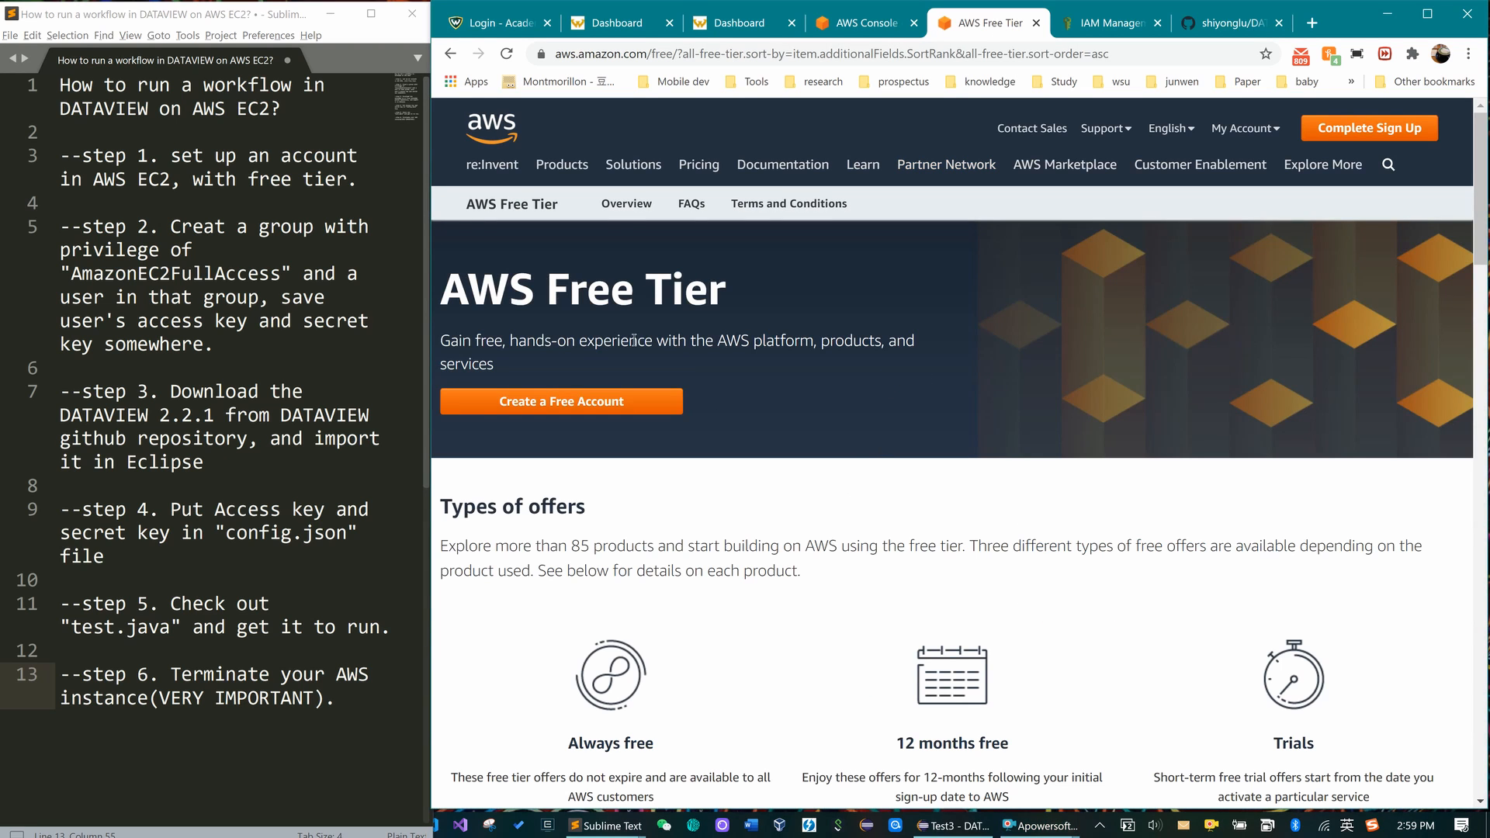
scroll(921, 416, down, 5)
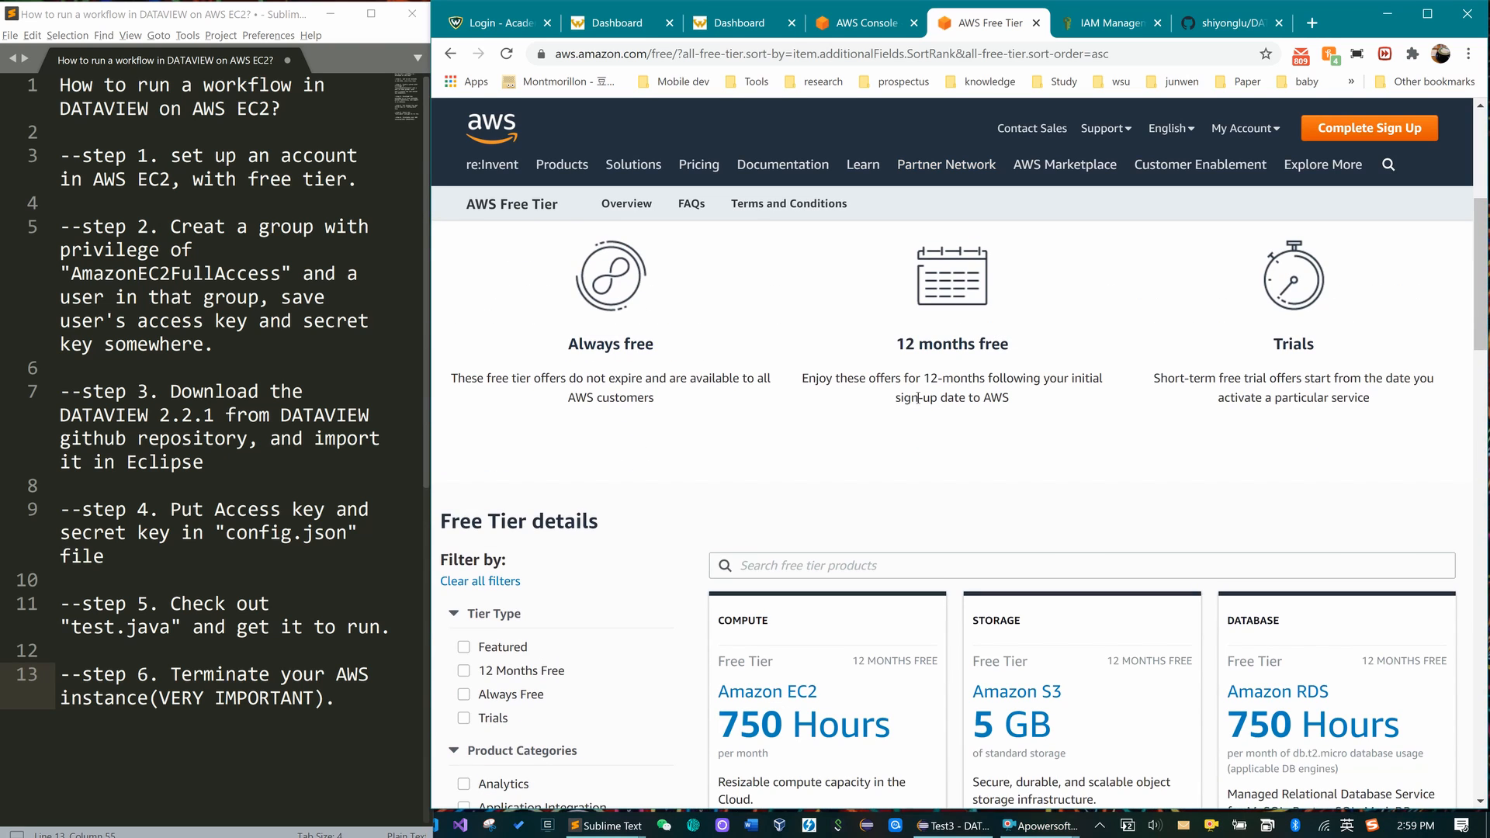
scroll(891, 508, down, 3)
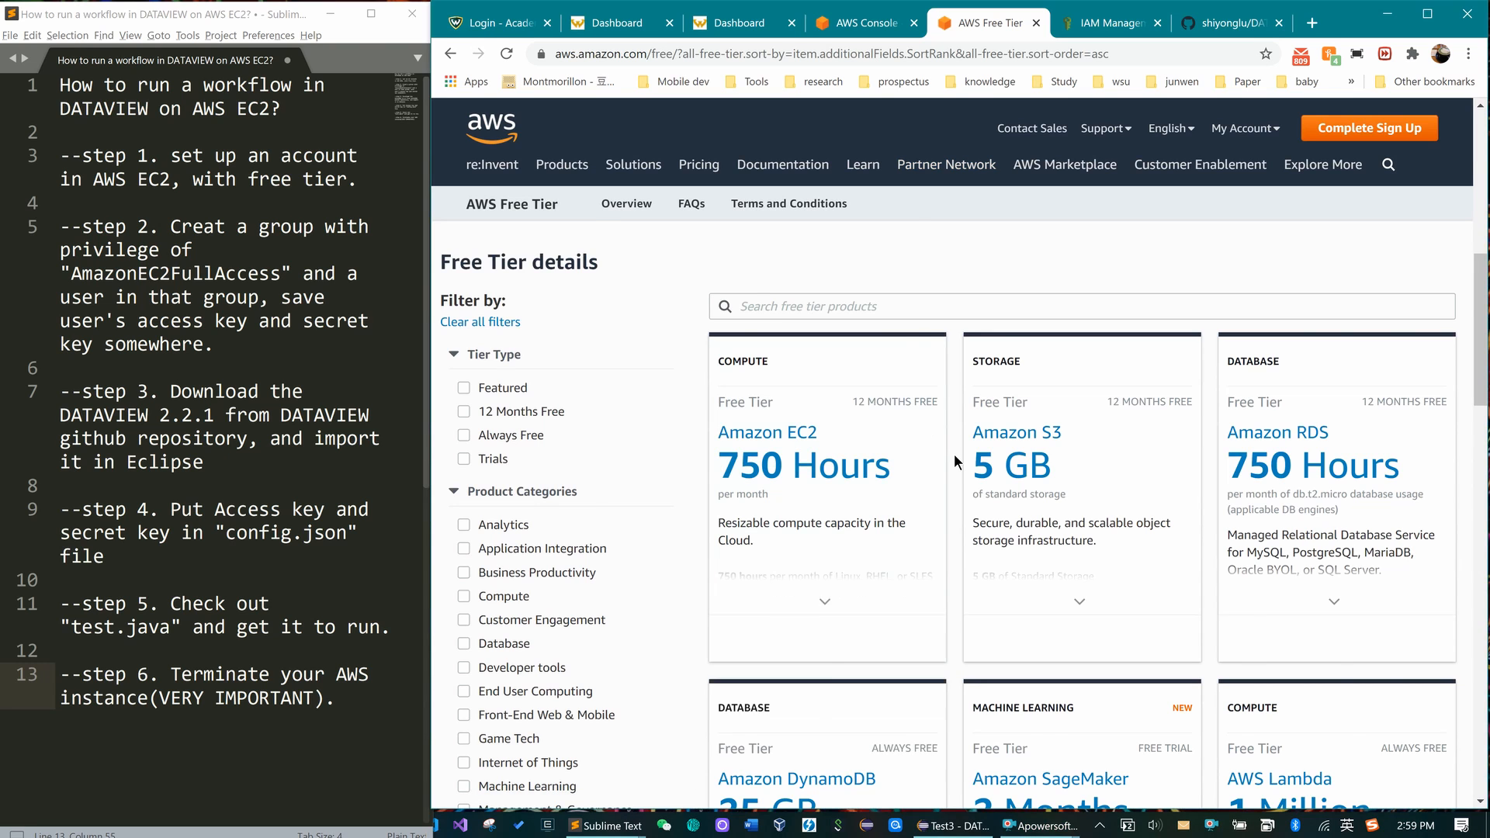
scroll(1192, 226, up, 5)
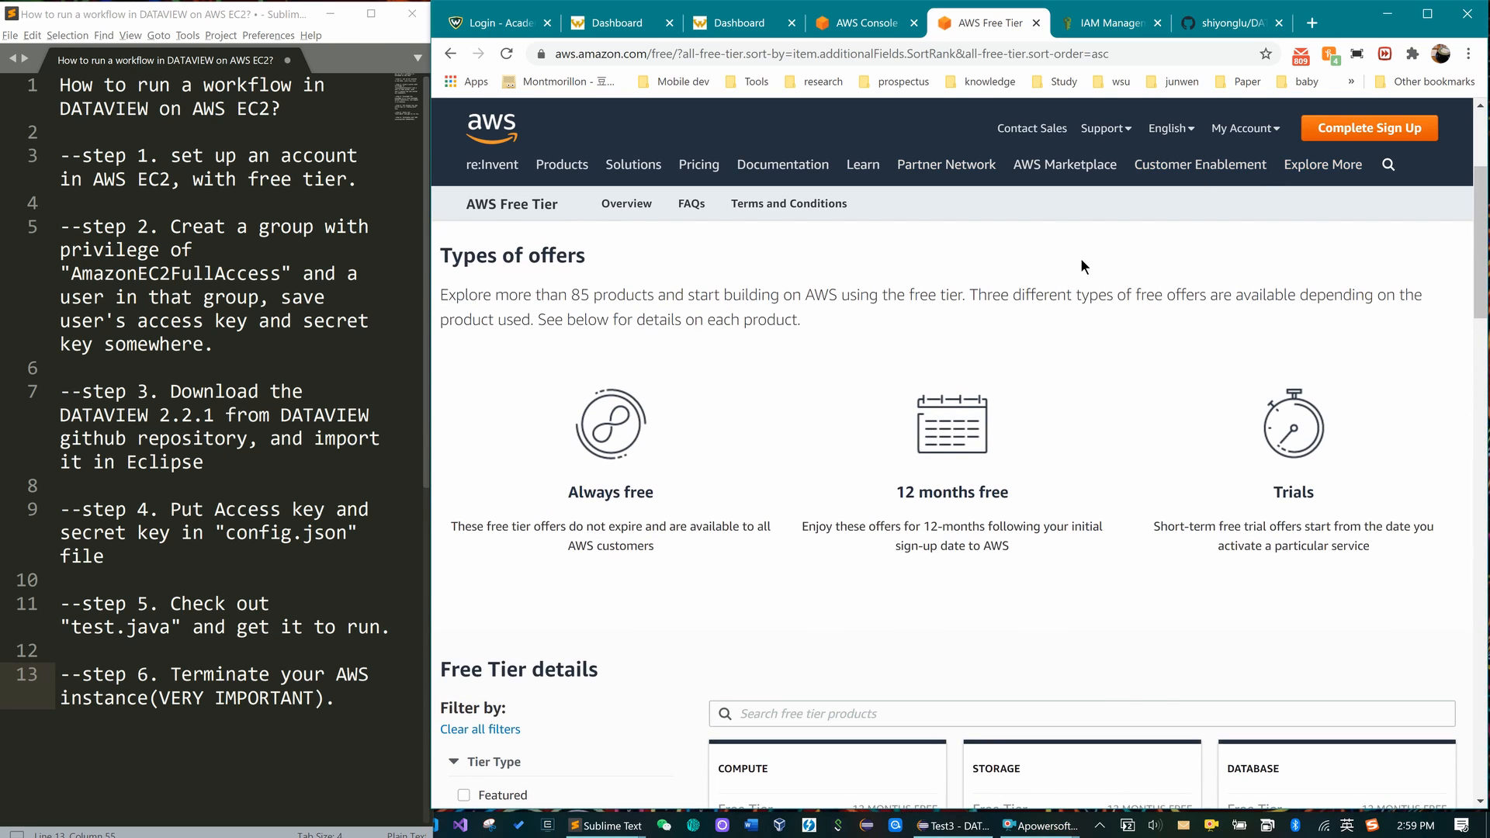
scroll(1023, 259, up, 2)
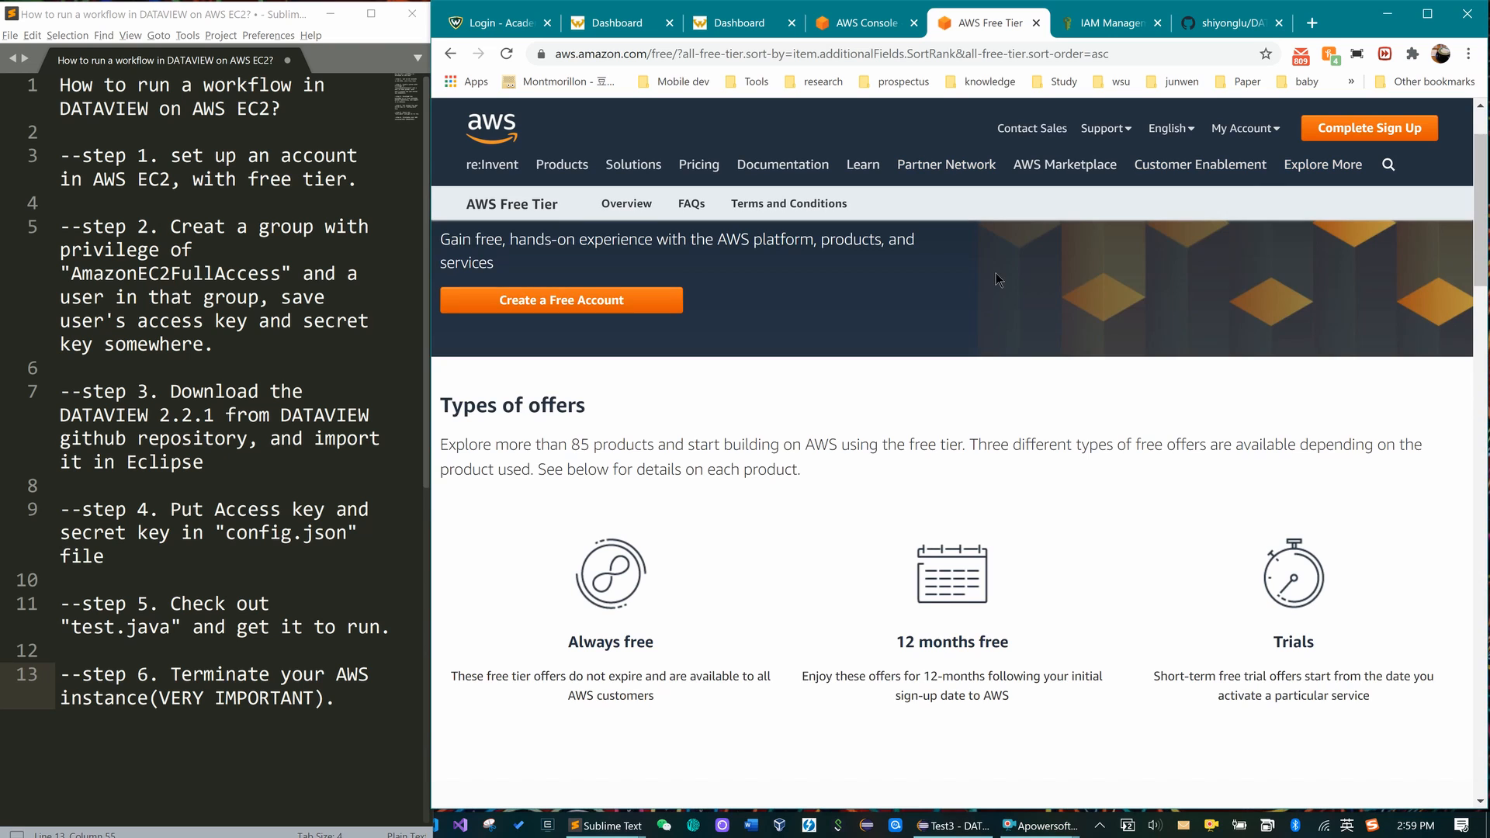
scroll(973, 320, down, 2)
scroll(976, 324, up, 3)
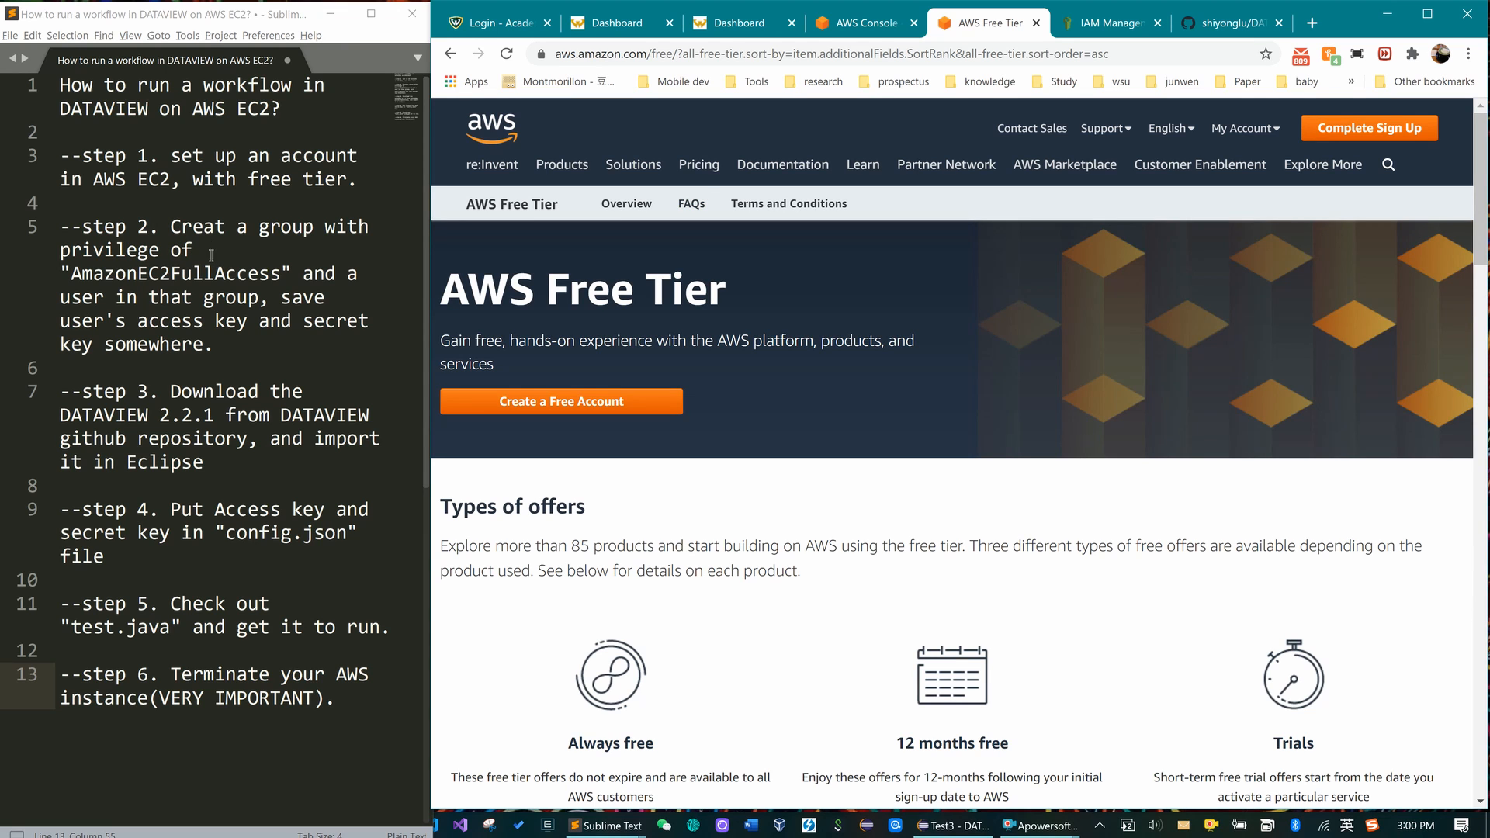
- Go to IAM from the Services list under Security, Identity & Compliance
click(1108, 22)
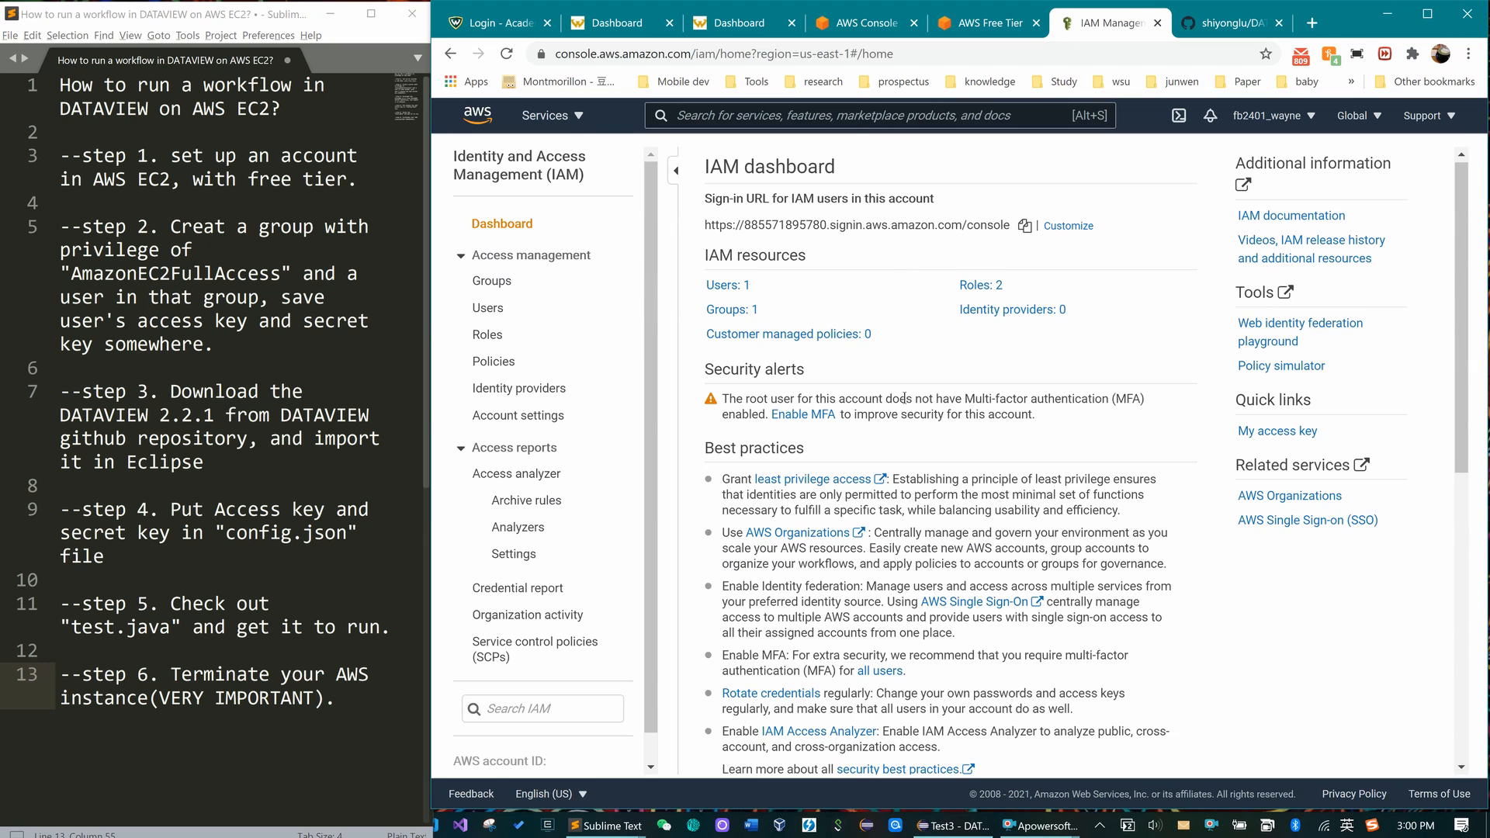
click(575, 117)
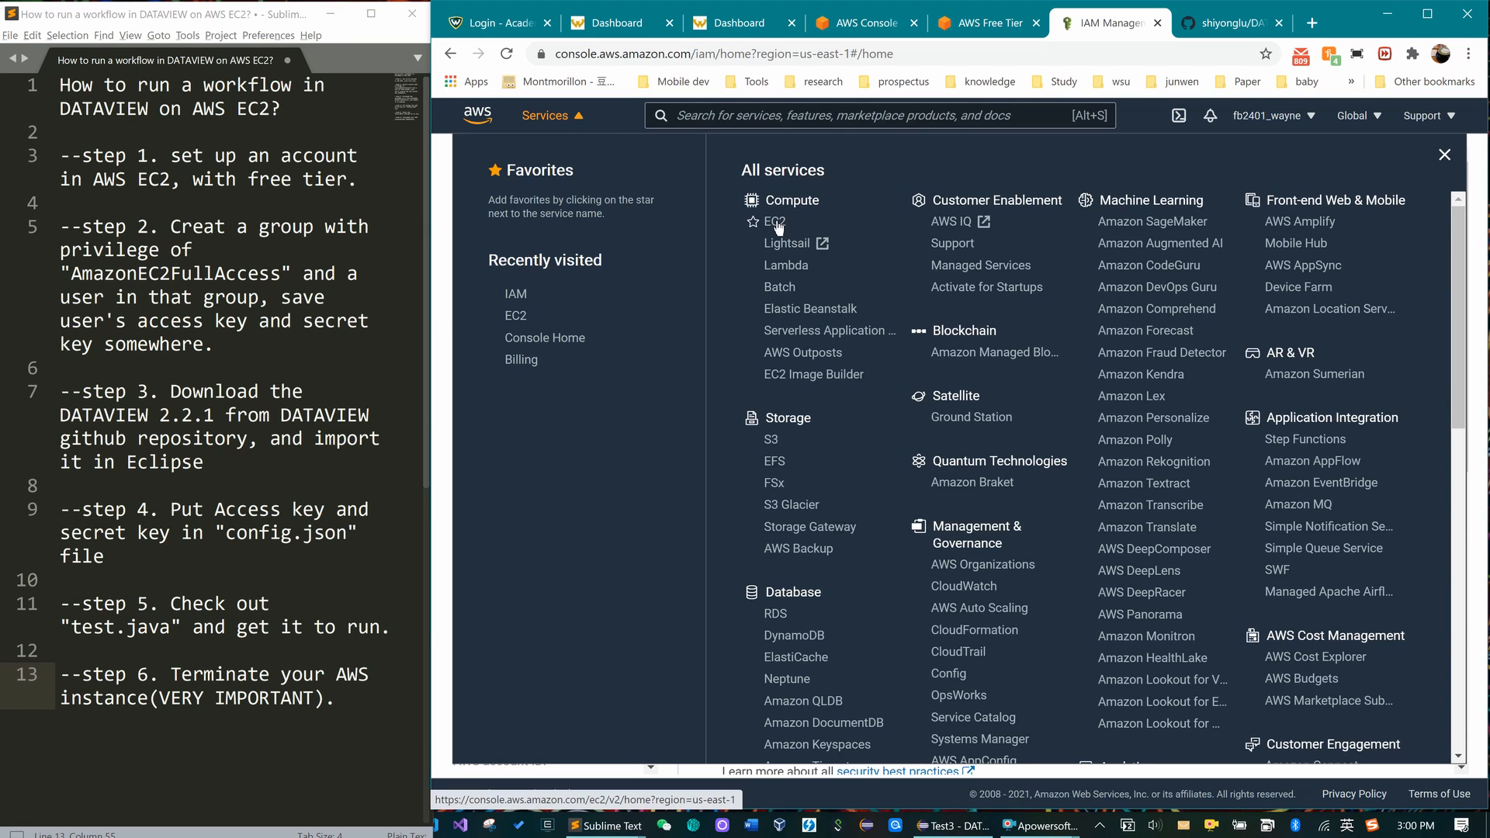
scroll(1076, 387, down, 3)
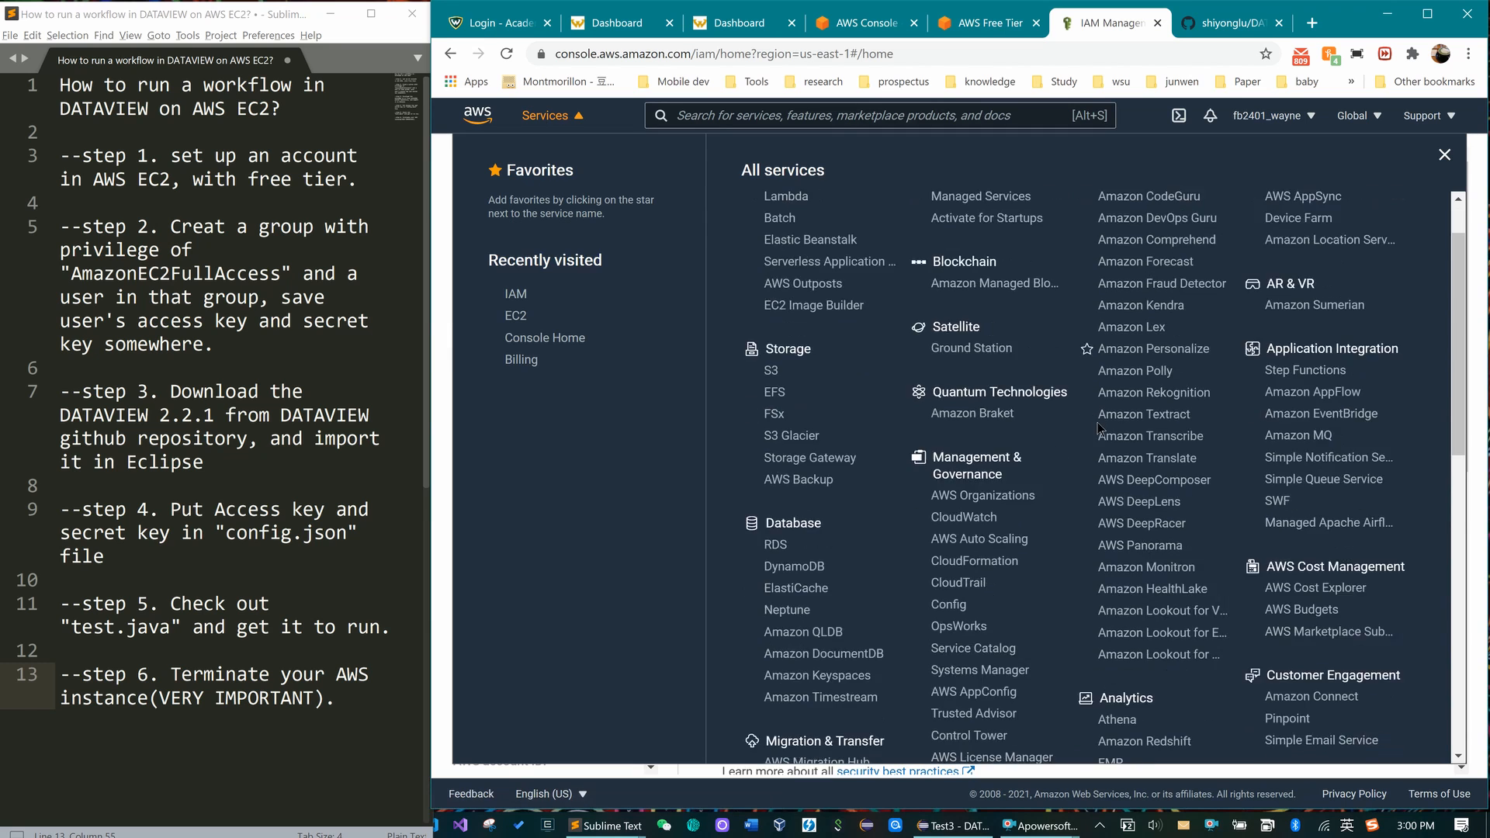
scroll(1095, 476, down, 4)
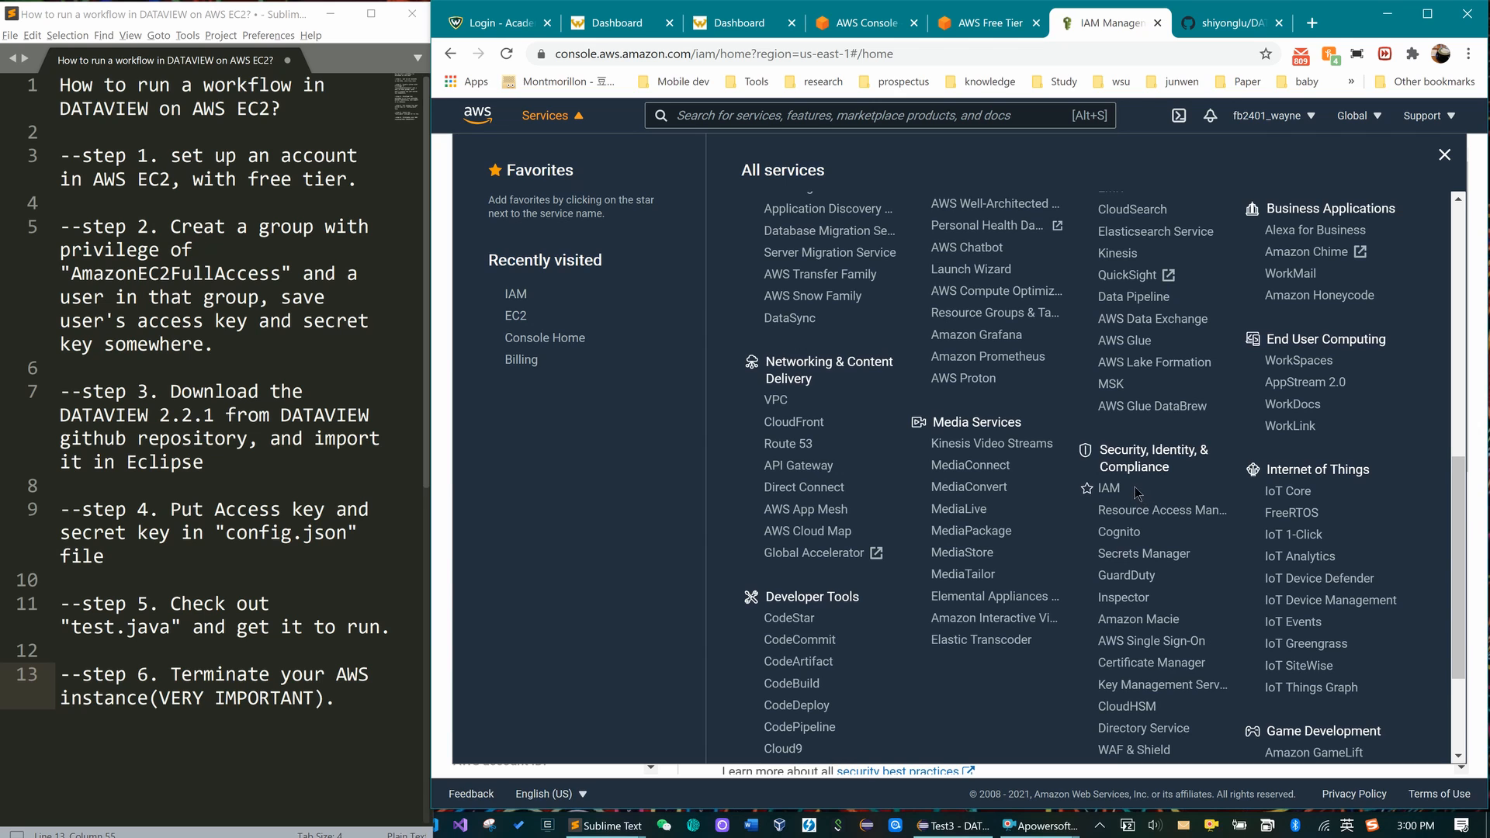
click(1110, 490)
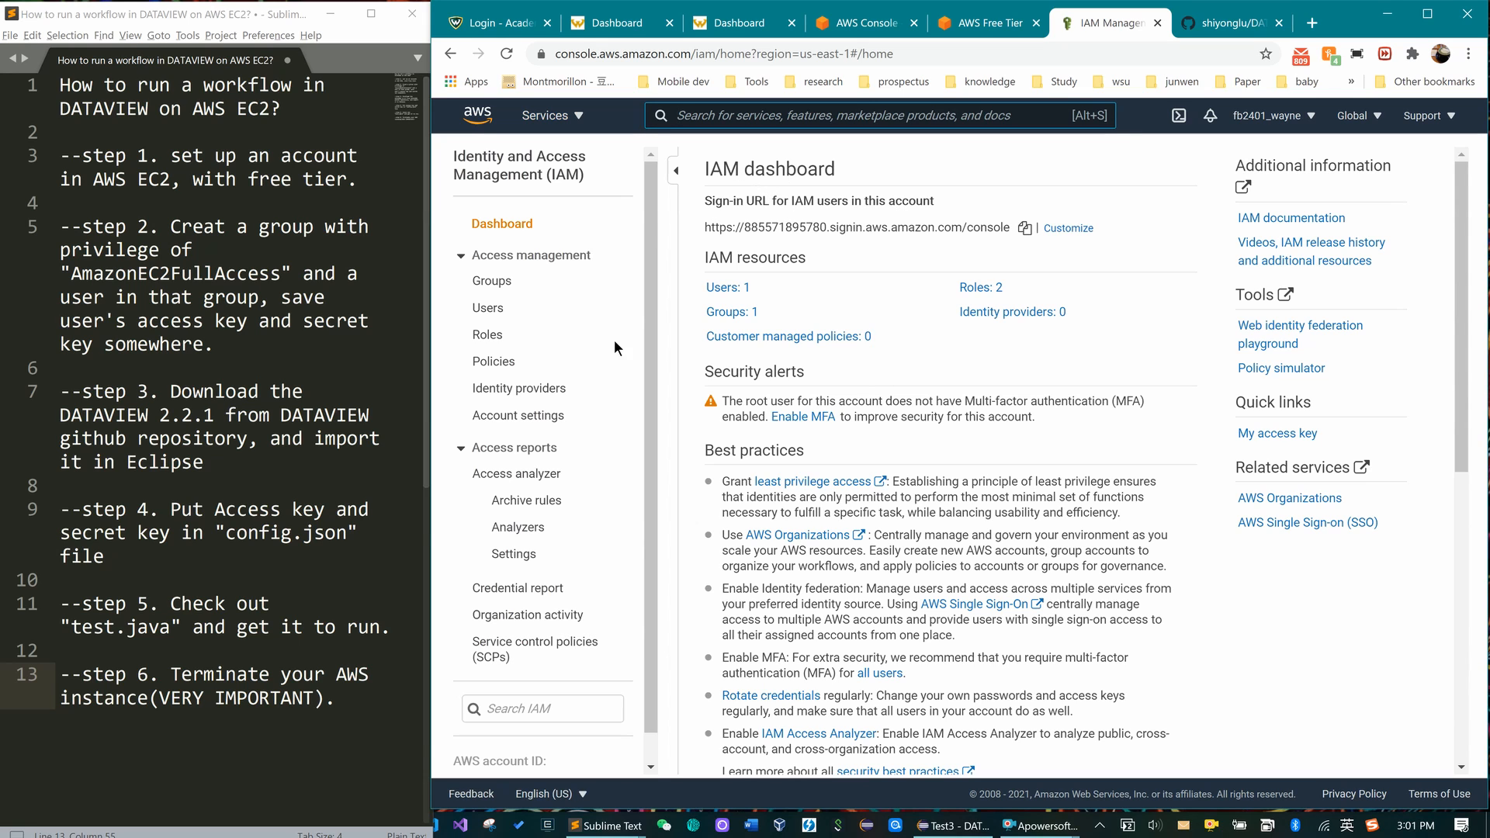
- Draft IAM group 'test' with AmazonEC2FullAccess, then cancel back to the Groups list
click(493, 282)
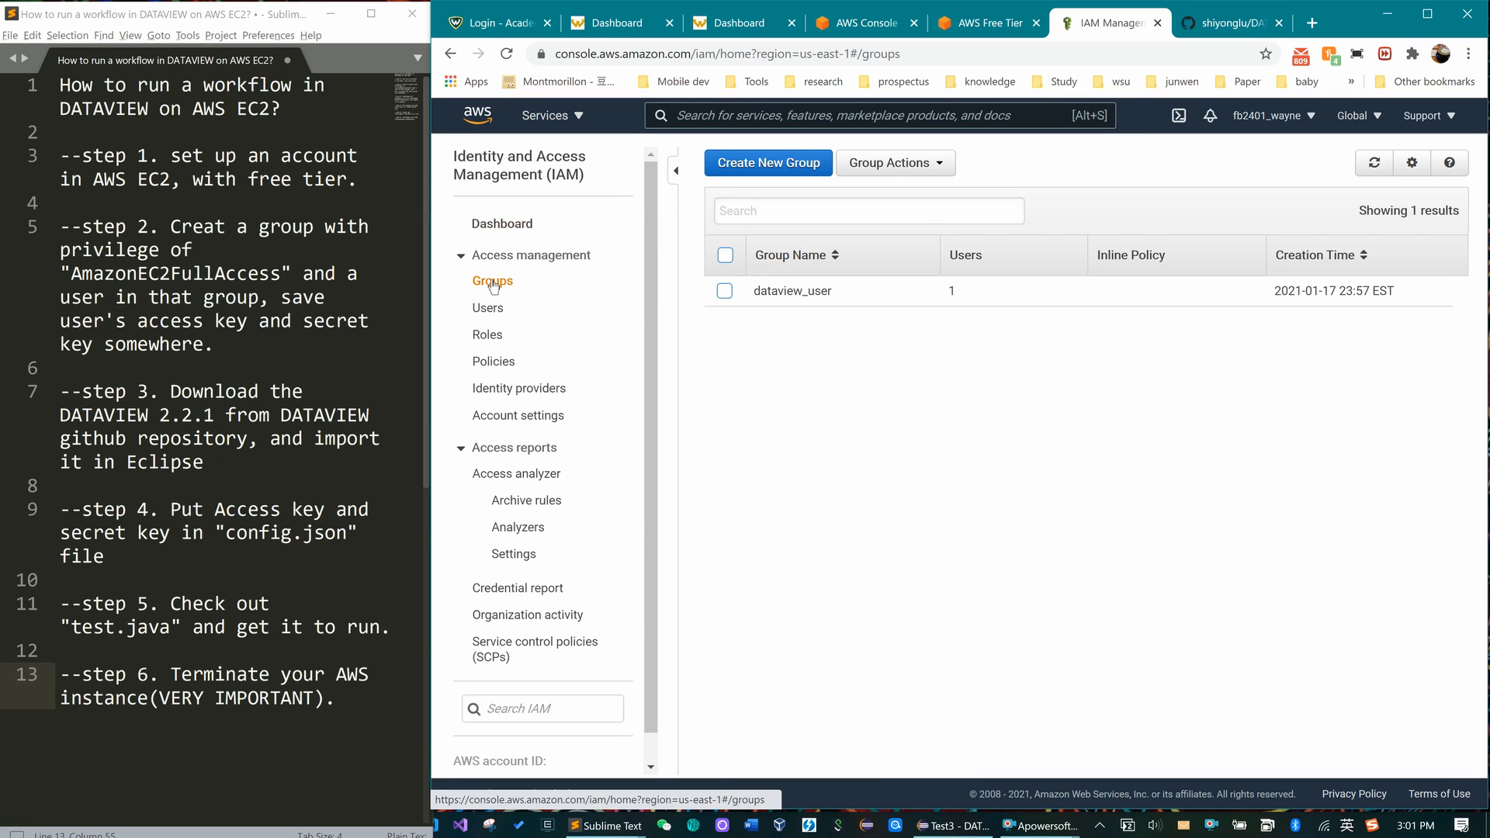
click(779, 164)
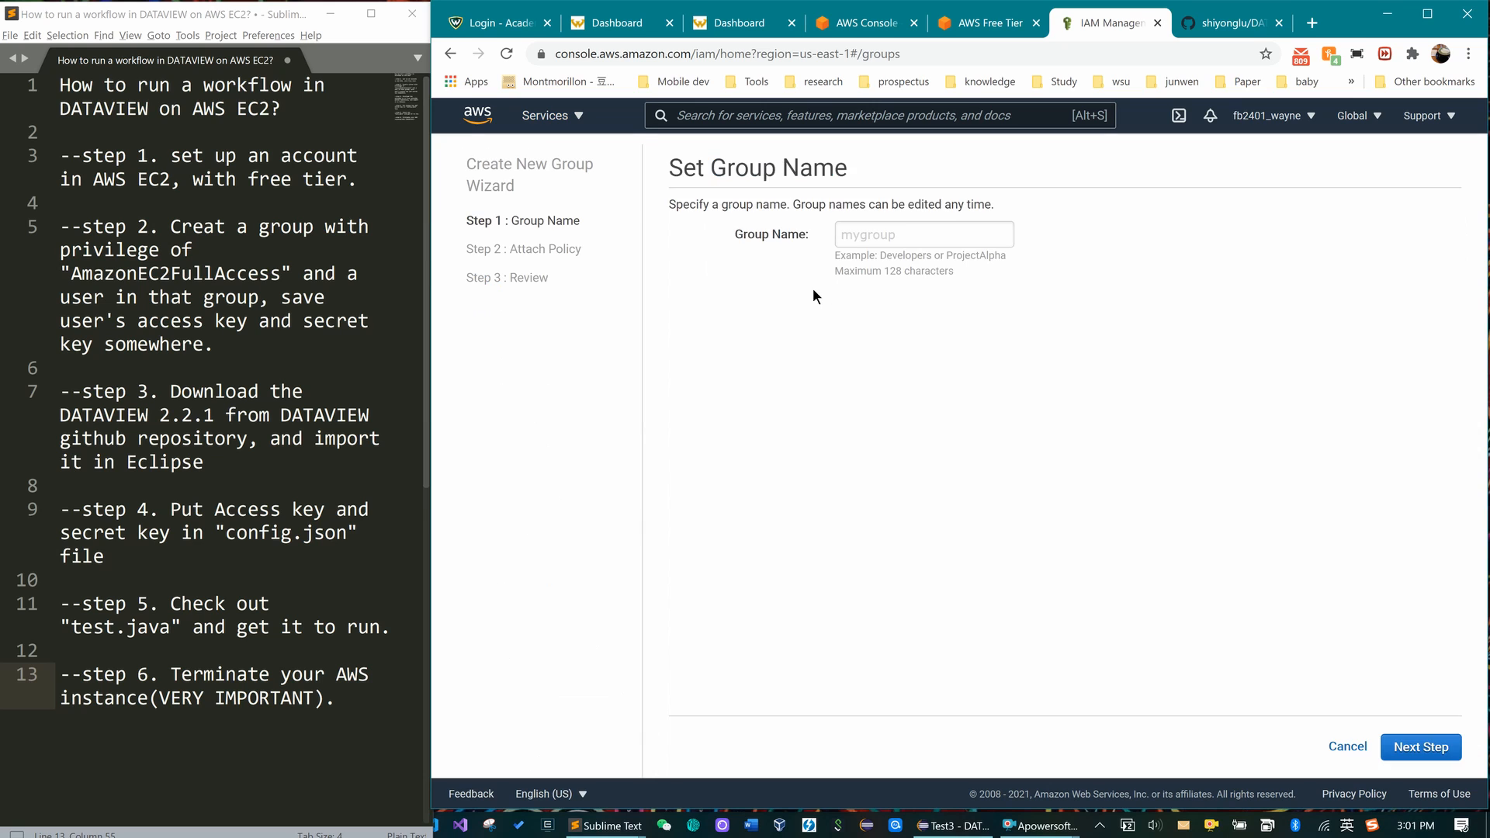
click(912, 236)
text(test)
click(1419, 747)
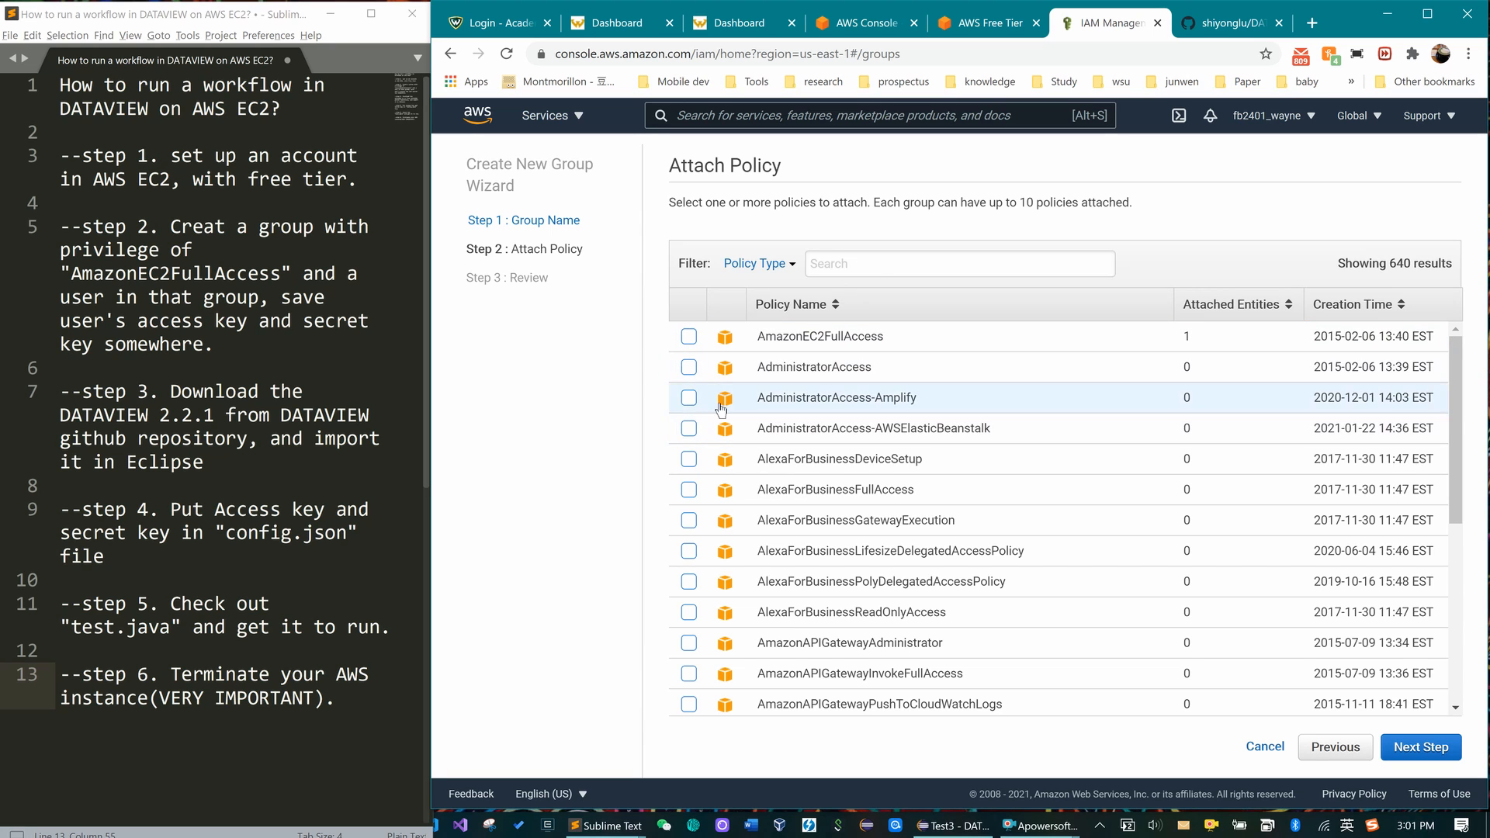
click(693, 340)
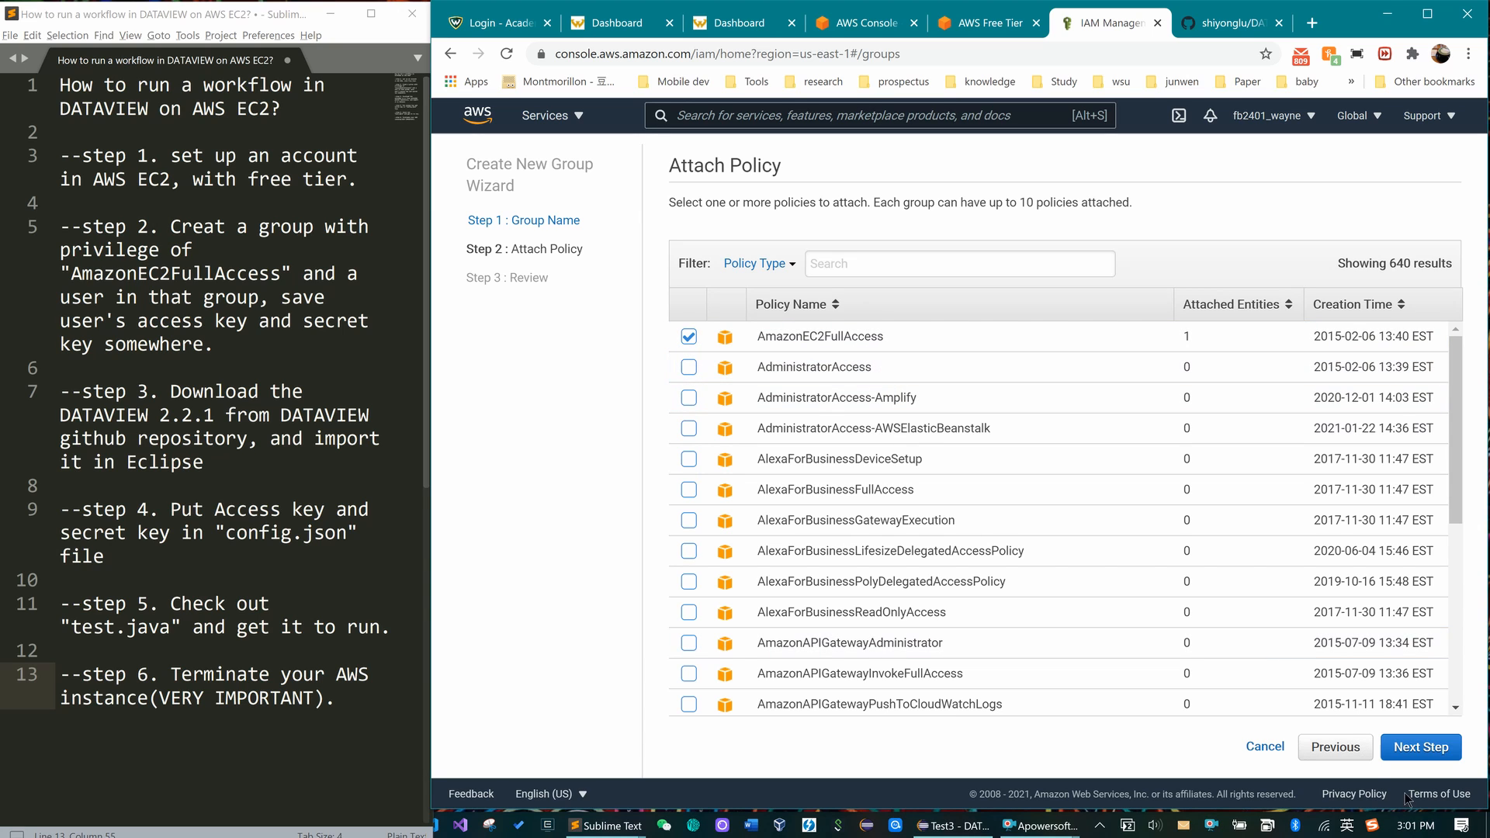
click(1430, 757)
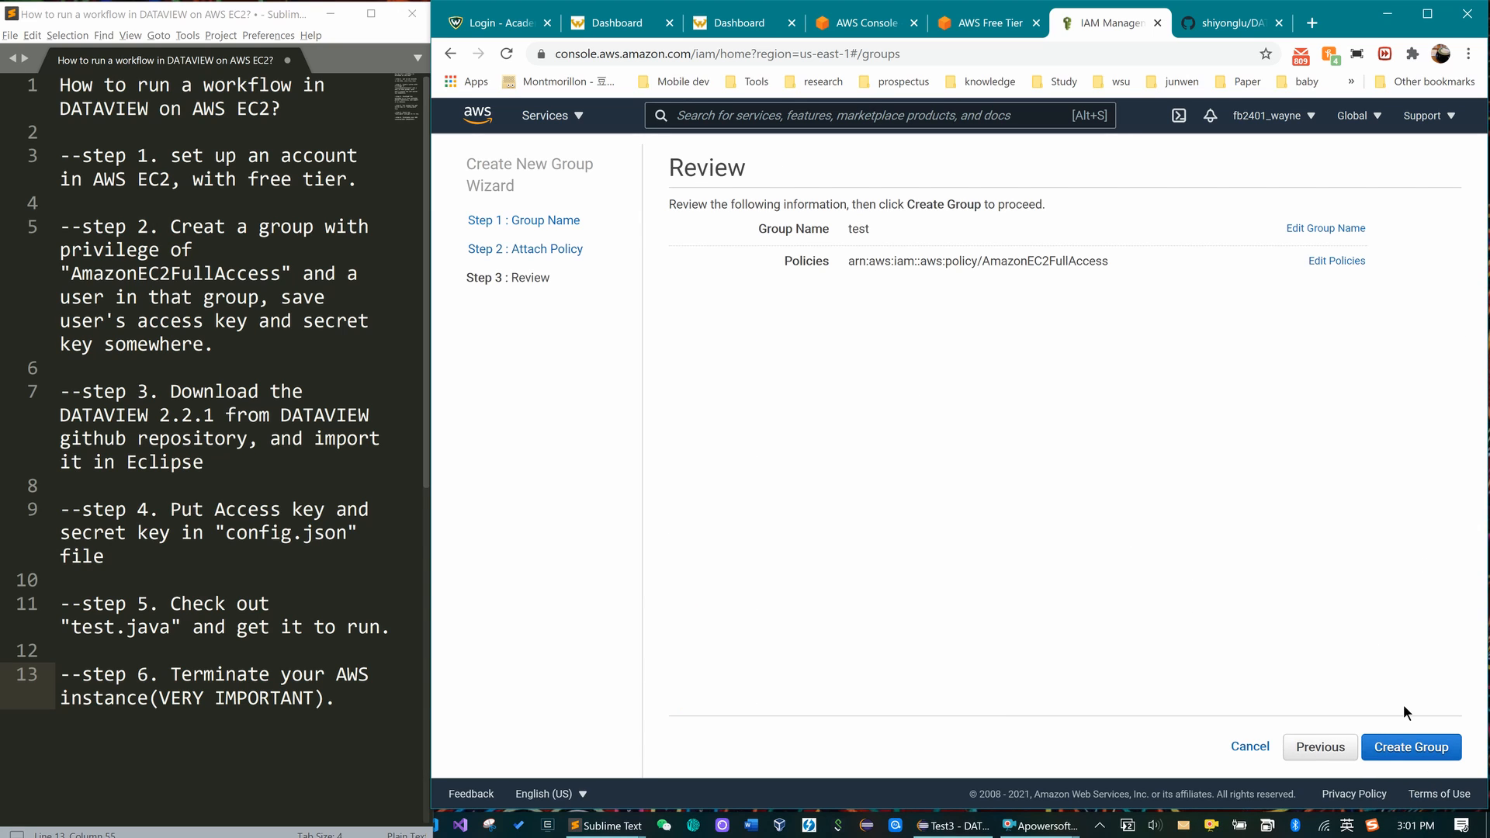
click(1249, 748)
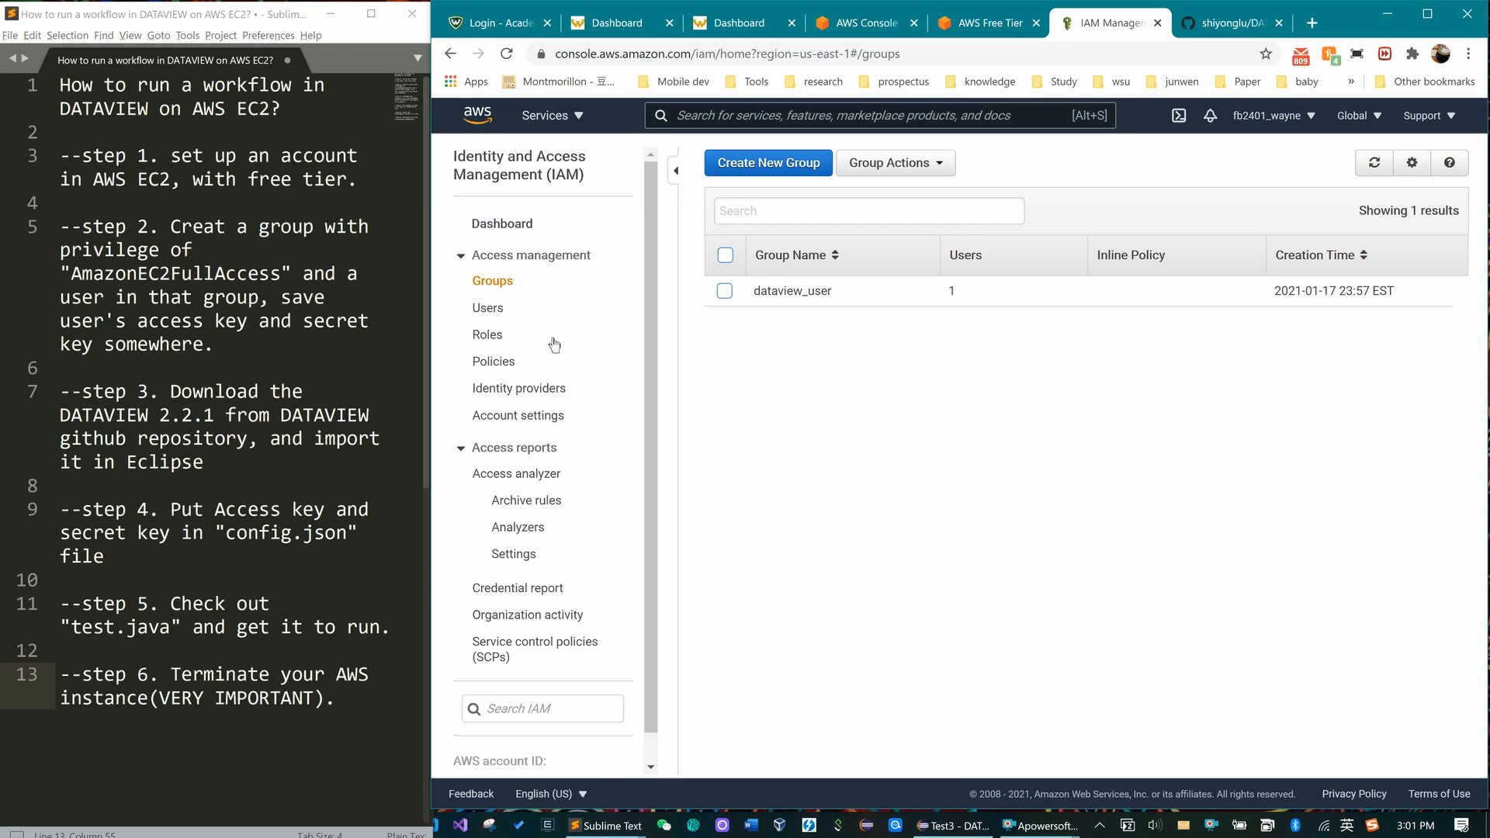
- Draft user 'test' with programmatic access in group dataview_user, then cancel at the review step
click(495, 309)
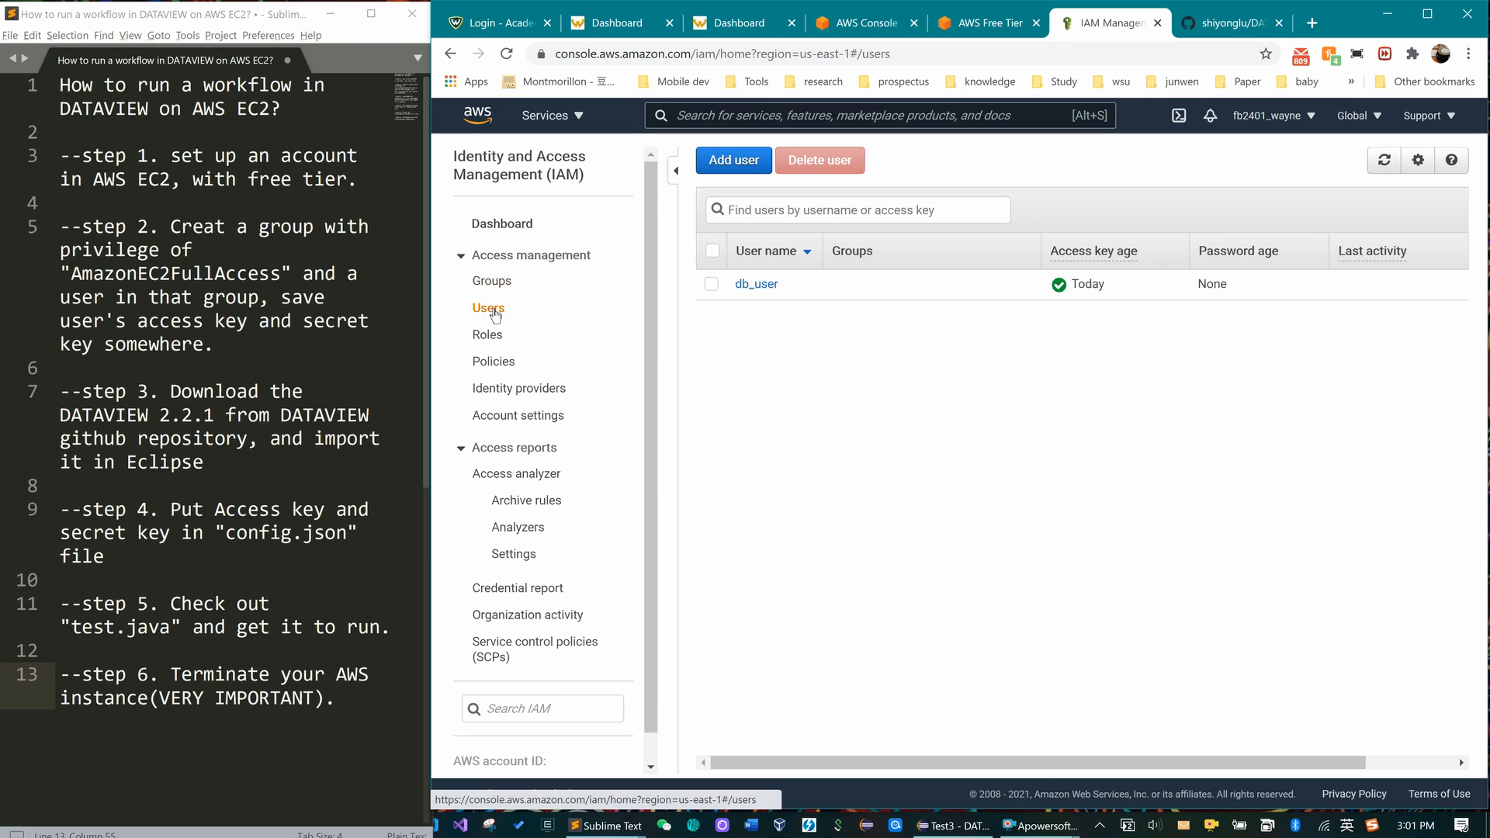
click(737, 160)
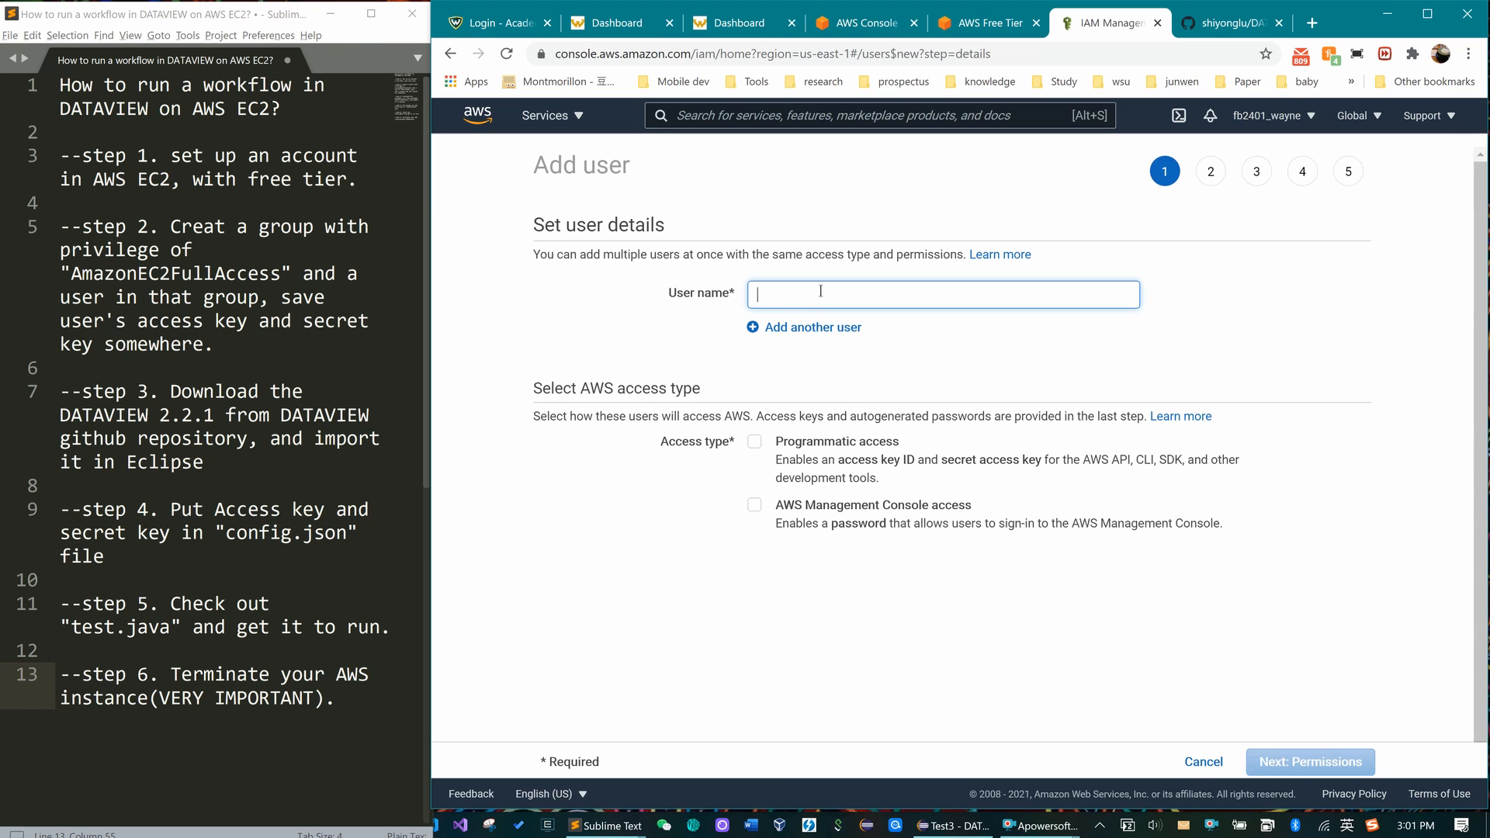
text(test)
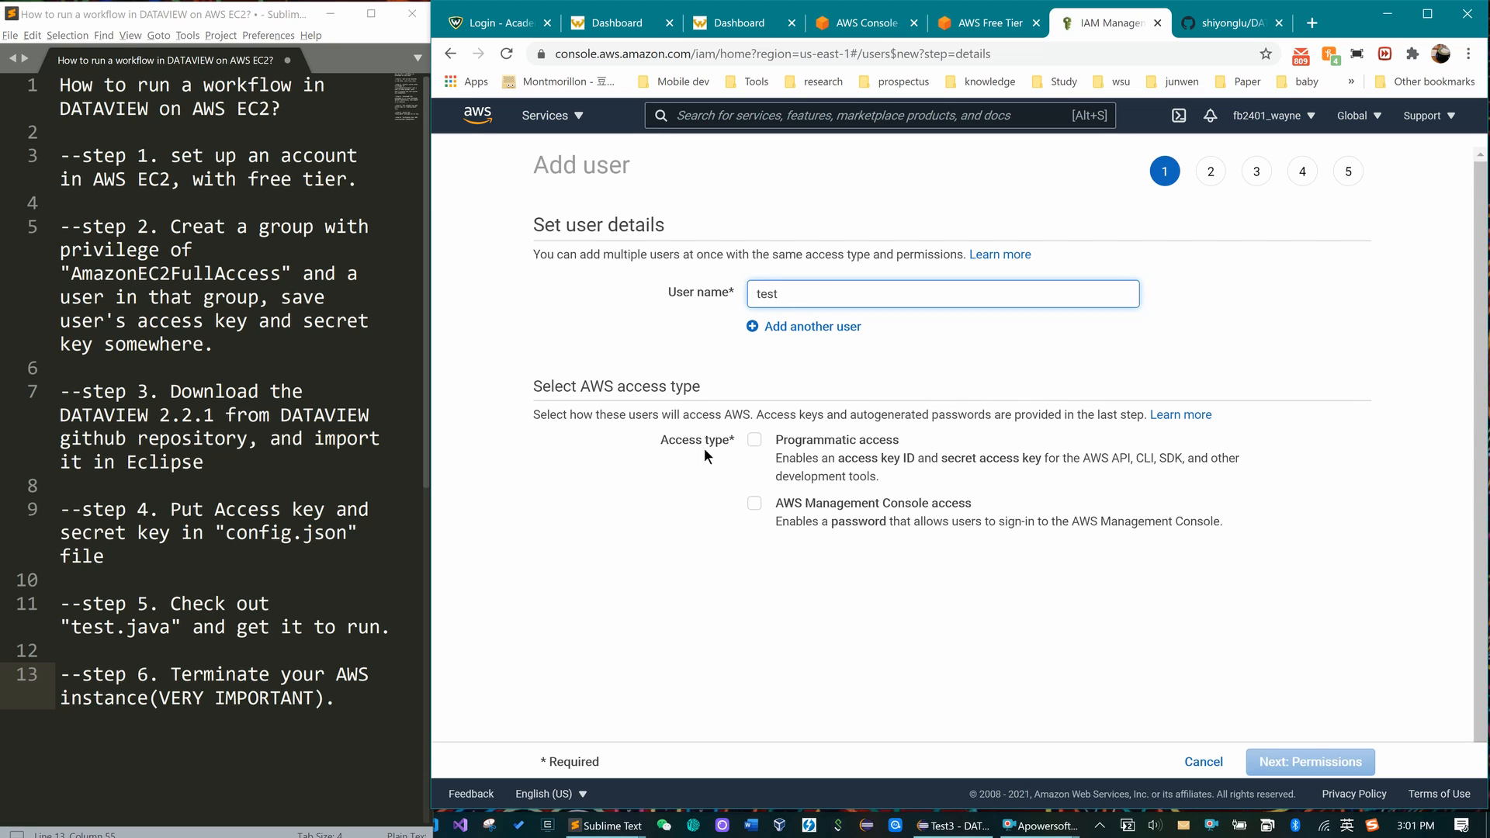
click(755, 441)
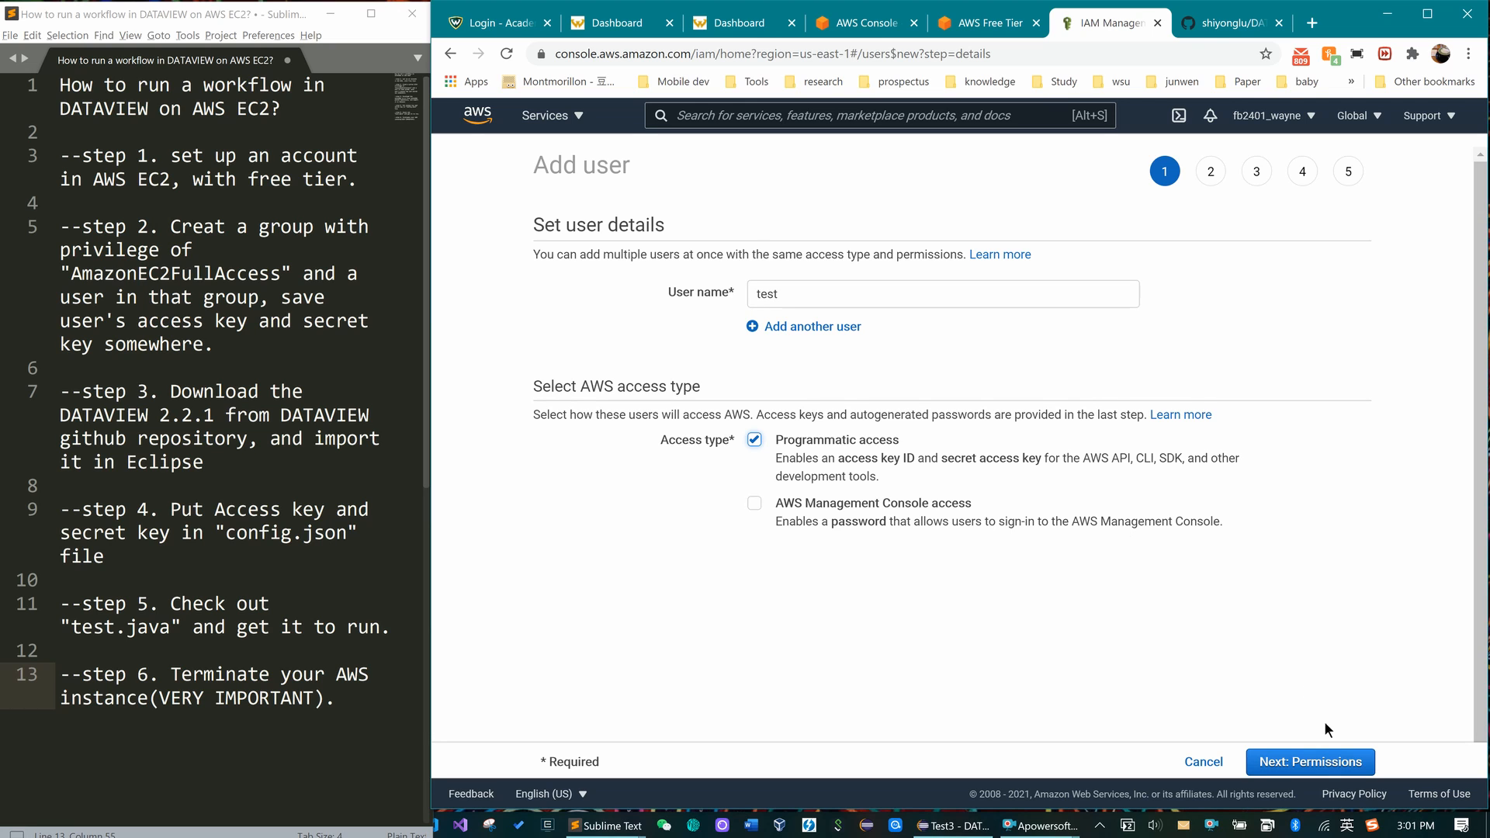
click(1320, 762)
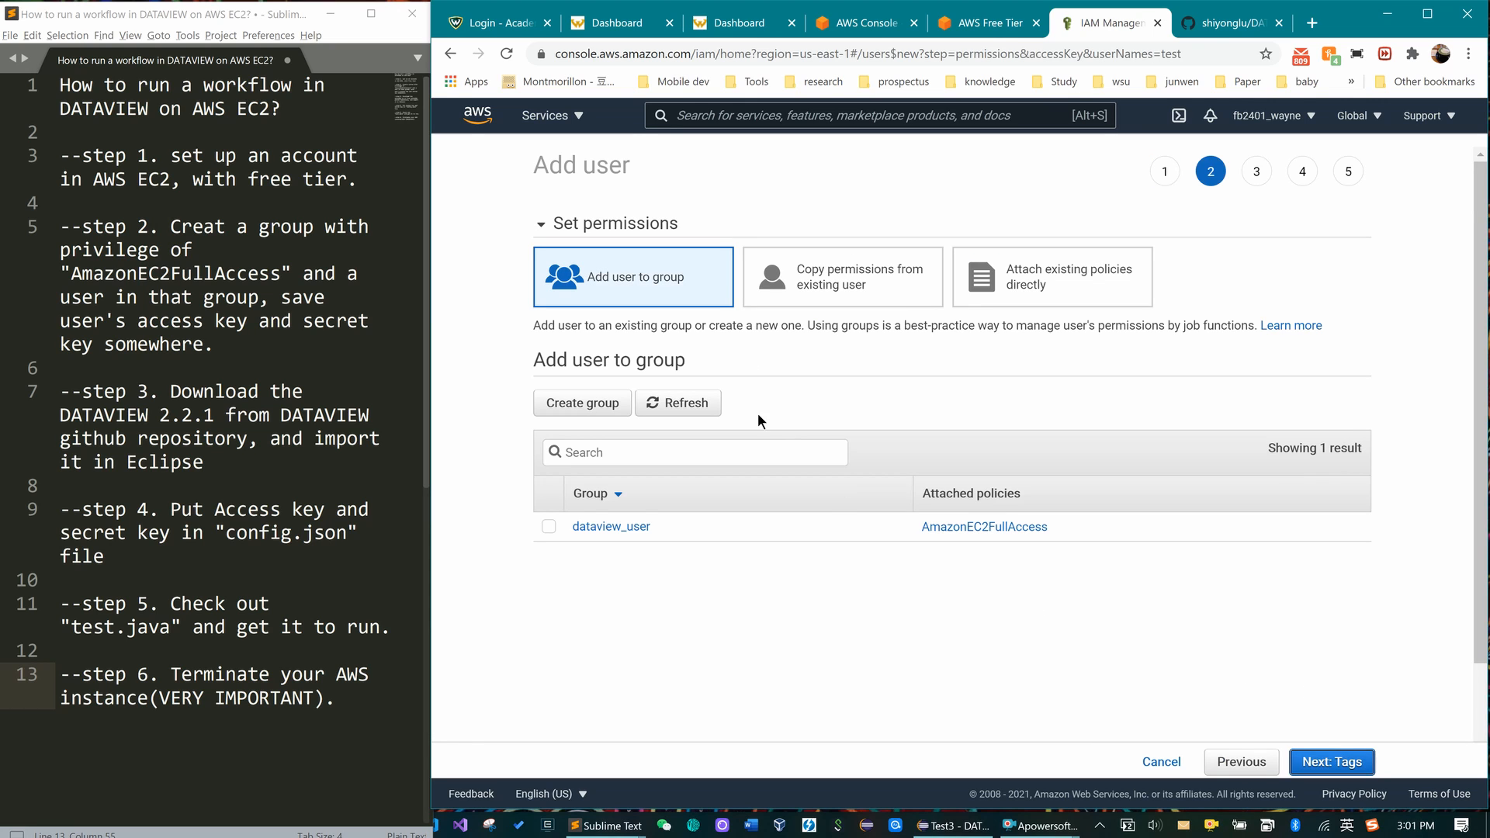
click(550, 528)
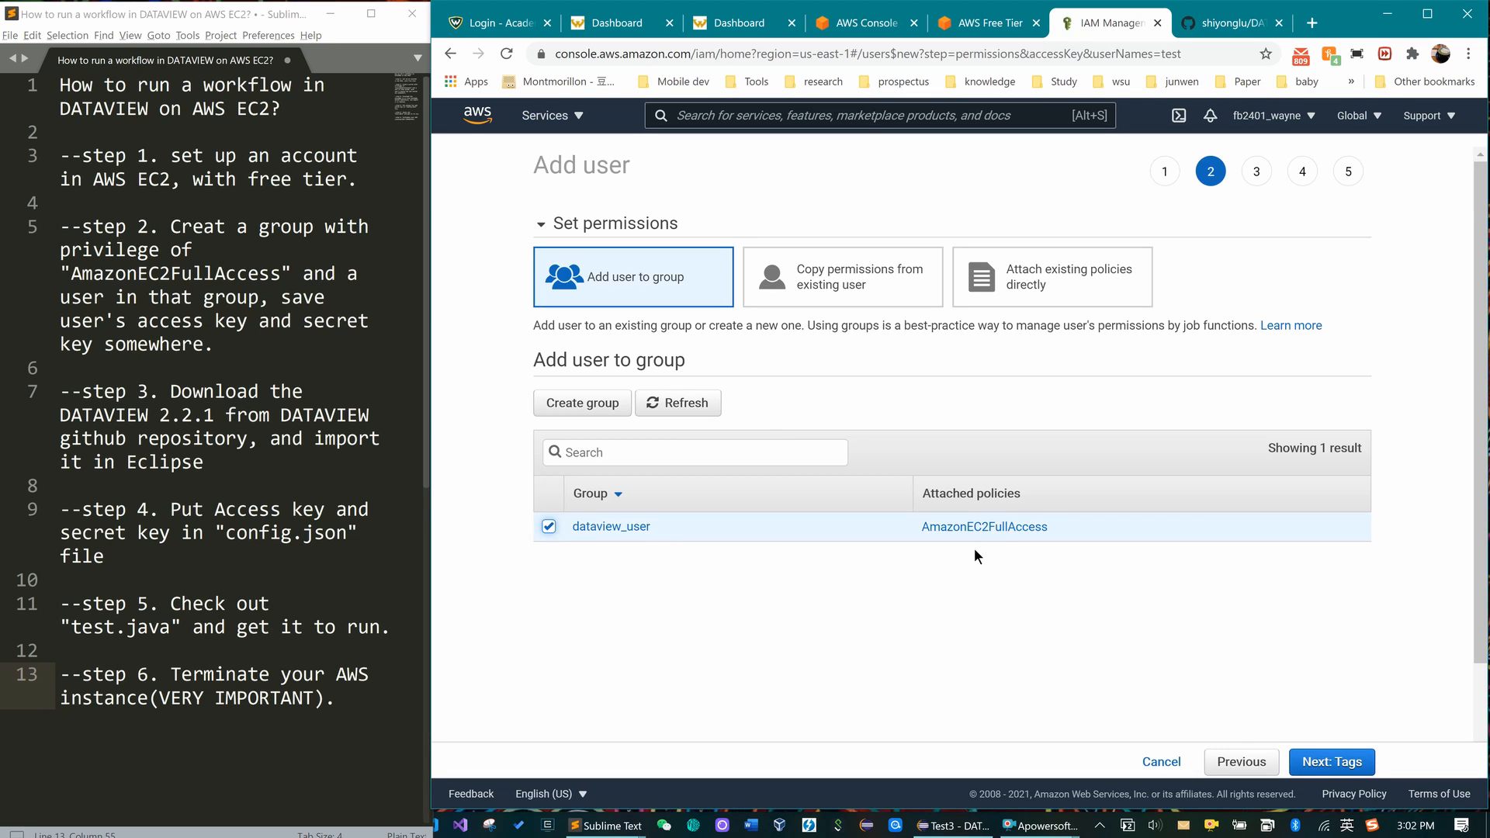
click(1317, 763)
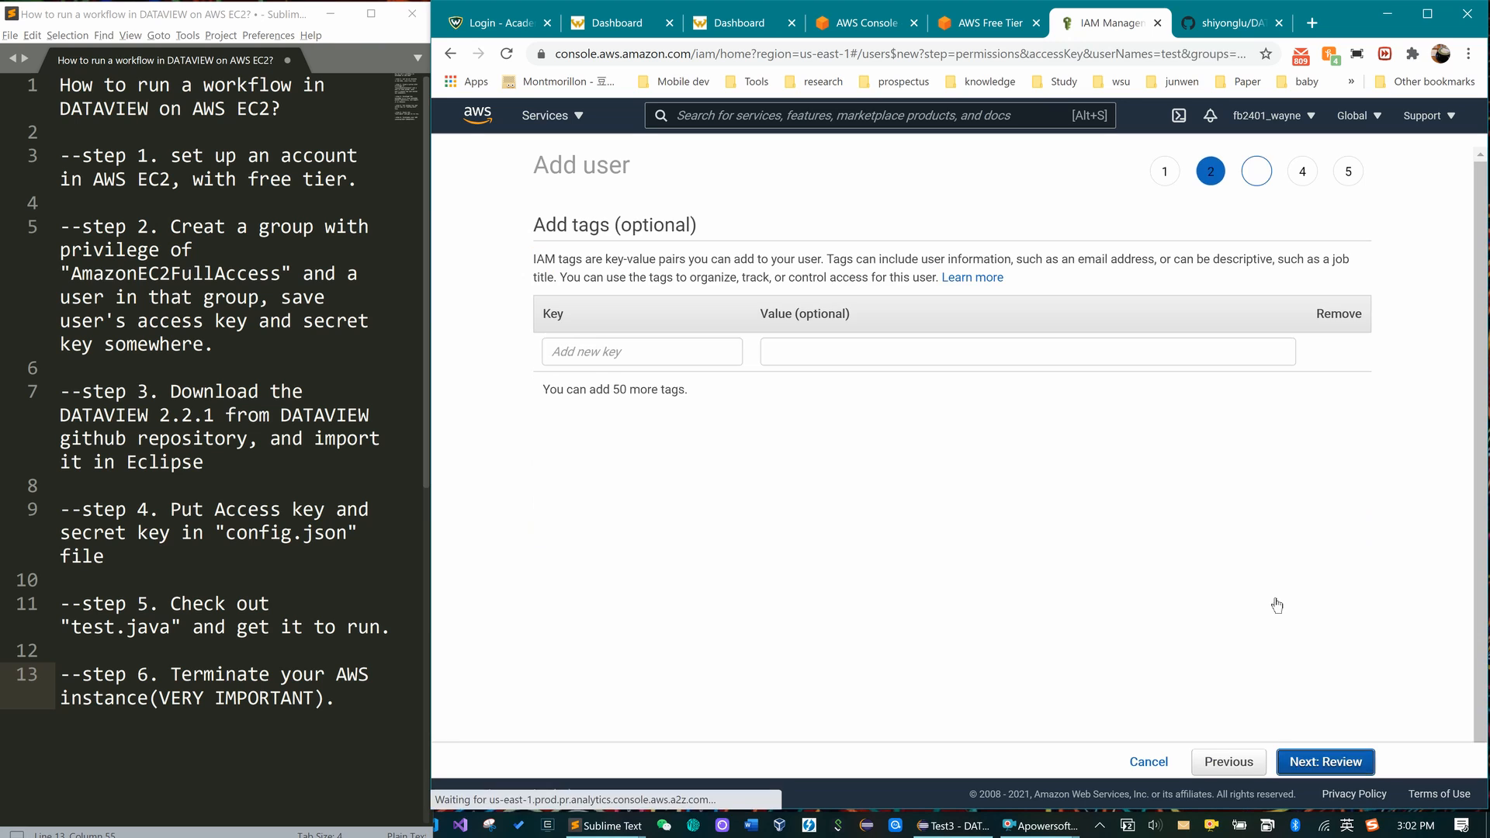
click(1310, 763)
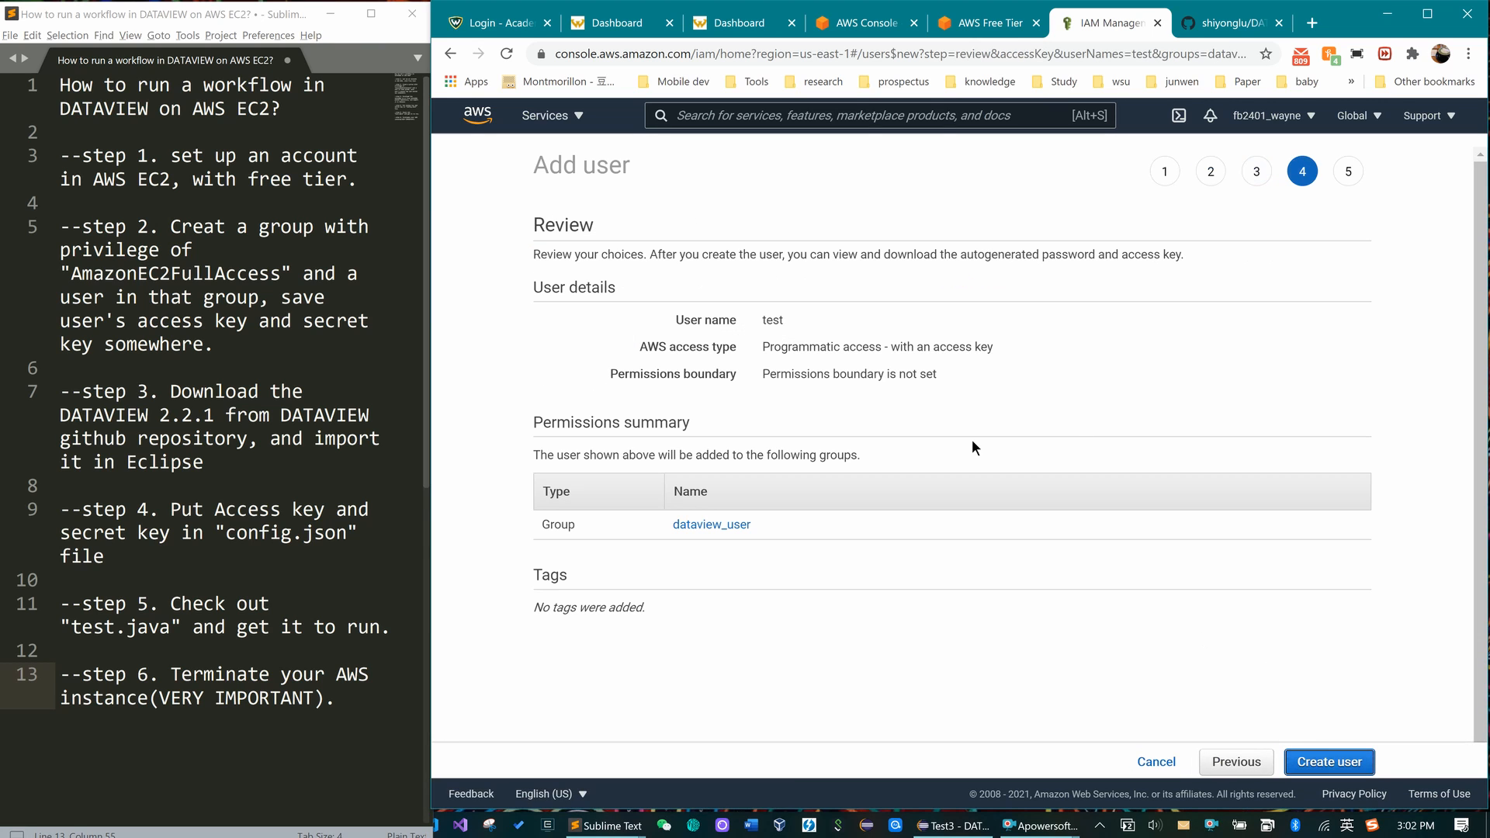
click(1154, 763)
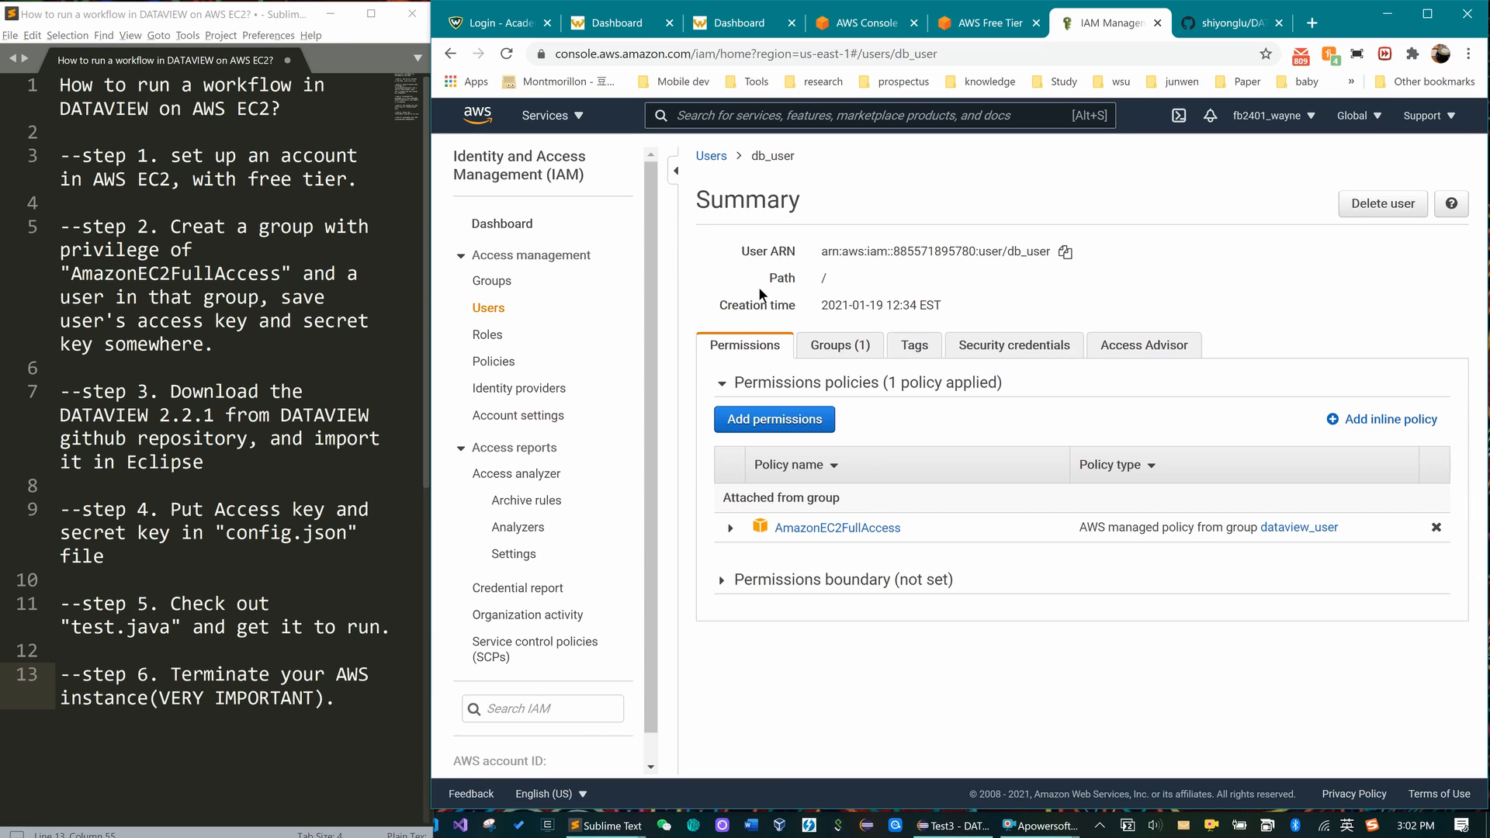
- Show db_user's Security credentials tab with its one active access key from 2021-01-24
click(1024, 355)
scroll(995, 558, down, 5)
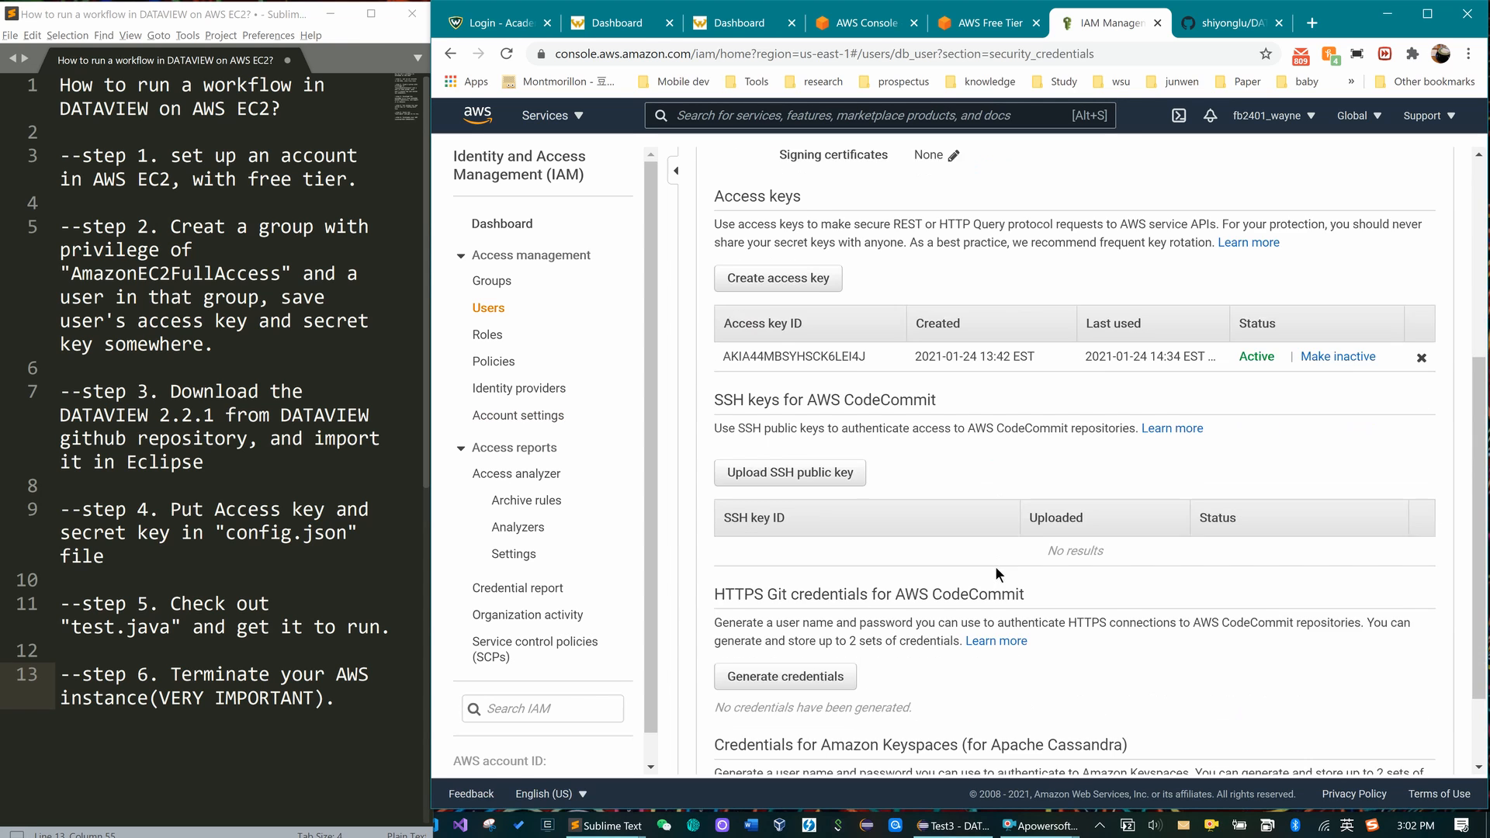
scroll(783, 283, up, 2)
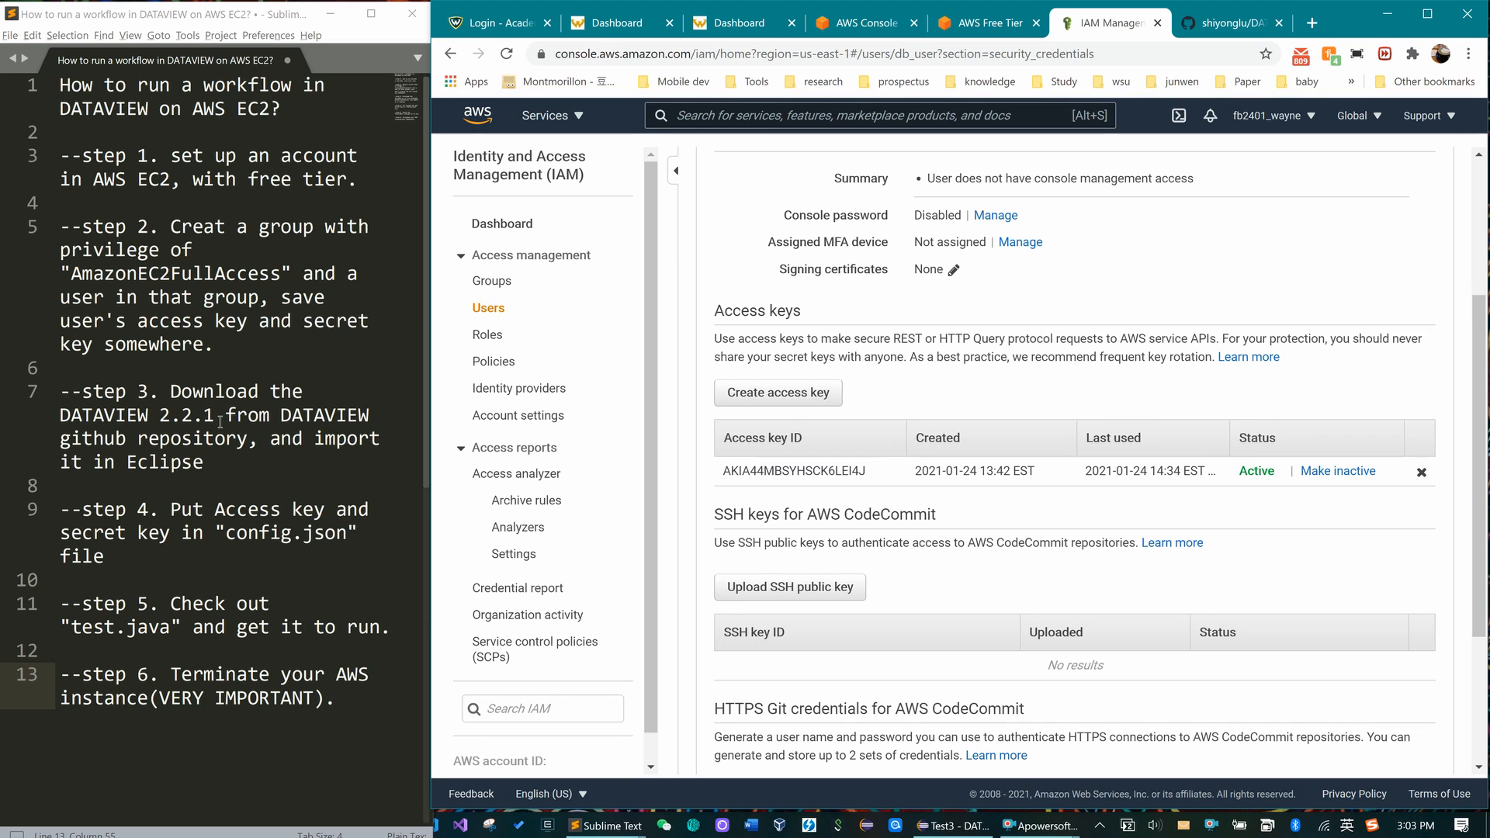
- Switch to the shiyonglu/DATAVIEW GitHub repository and scroll down toward its README
click(1213, 24)
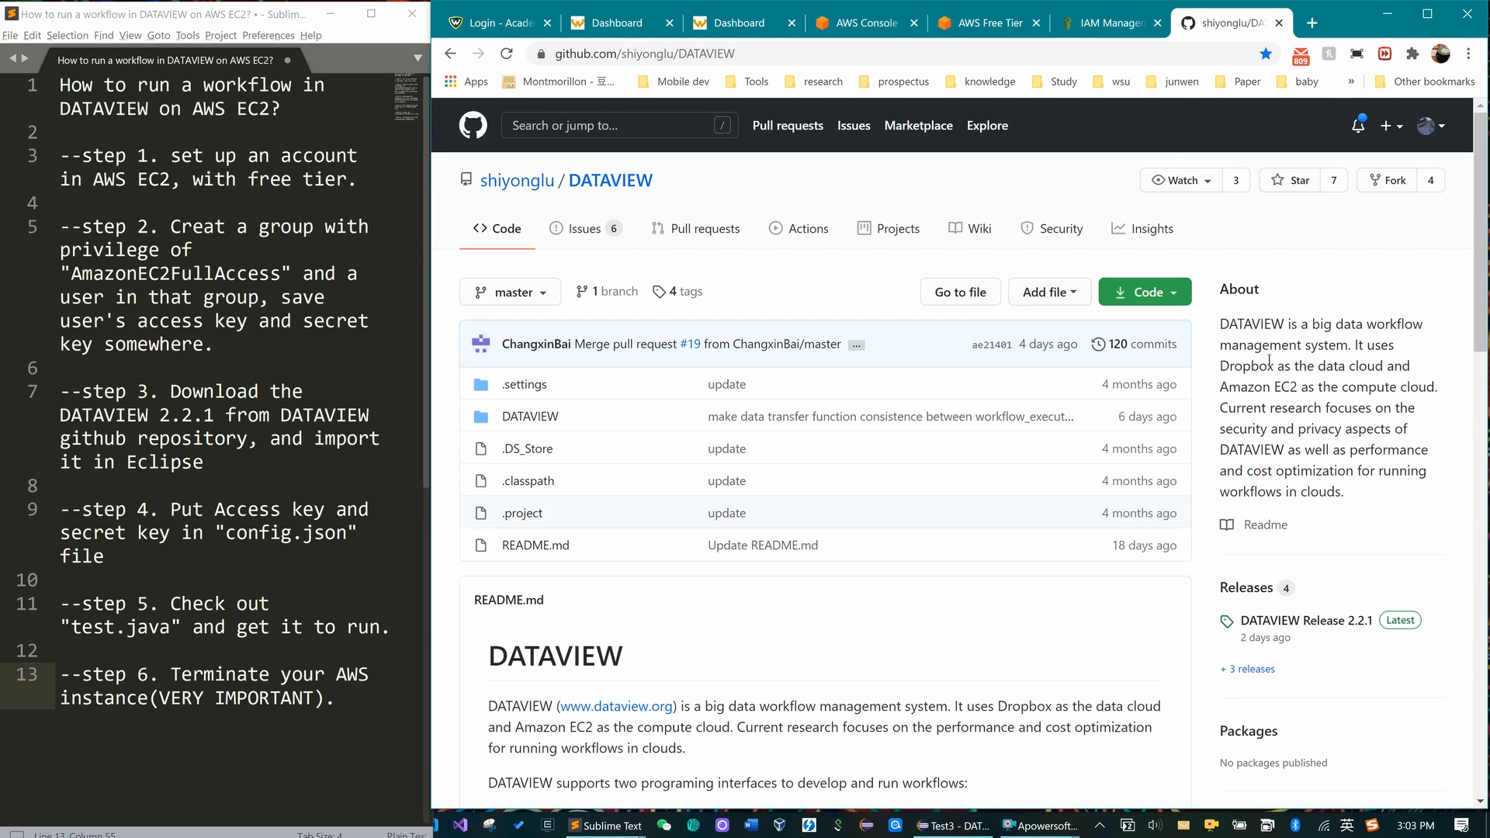
scroll(1366, 568, down, 2)
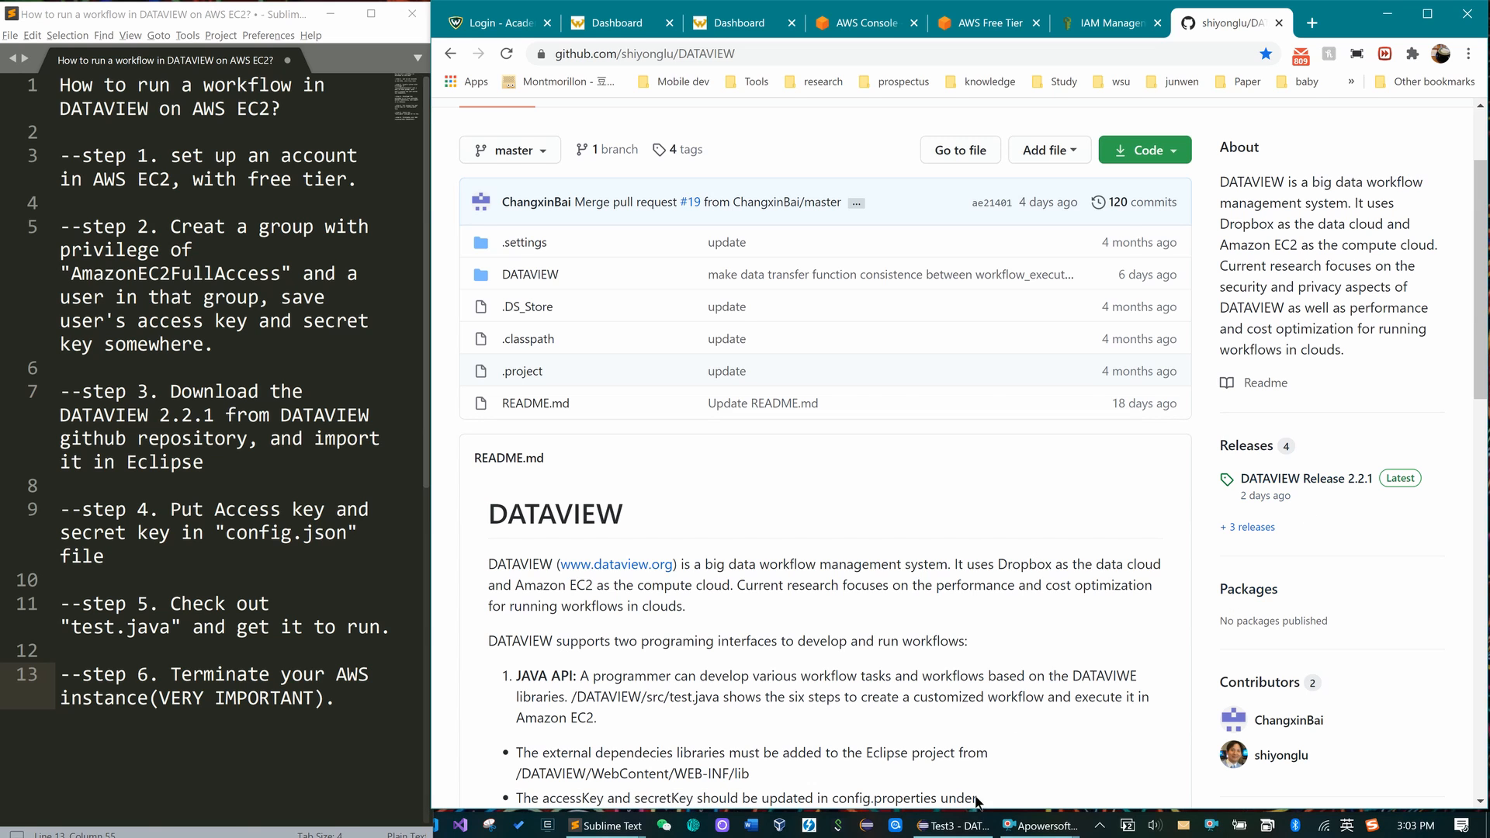
- Return to Eclipse, collapse the DATAVIEW project tree and start the Import wizard
click(953, 826)
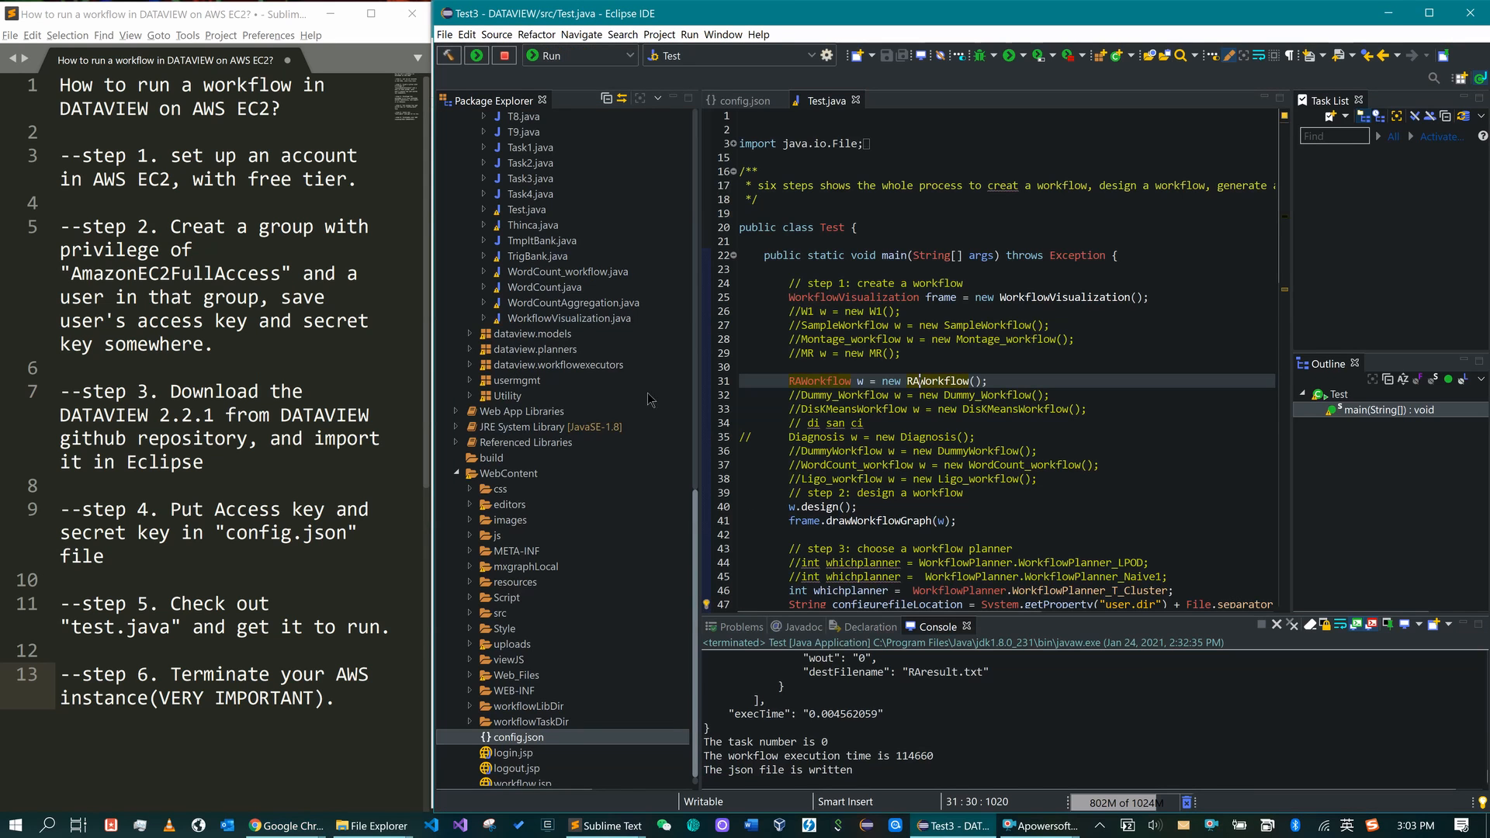
scroll(614, 509, up, 20)
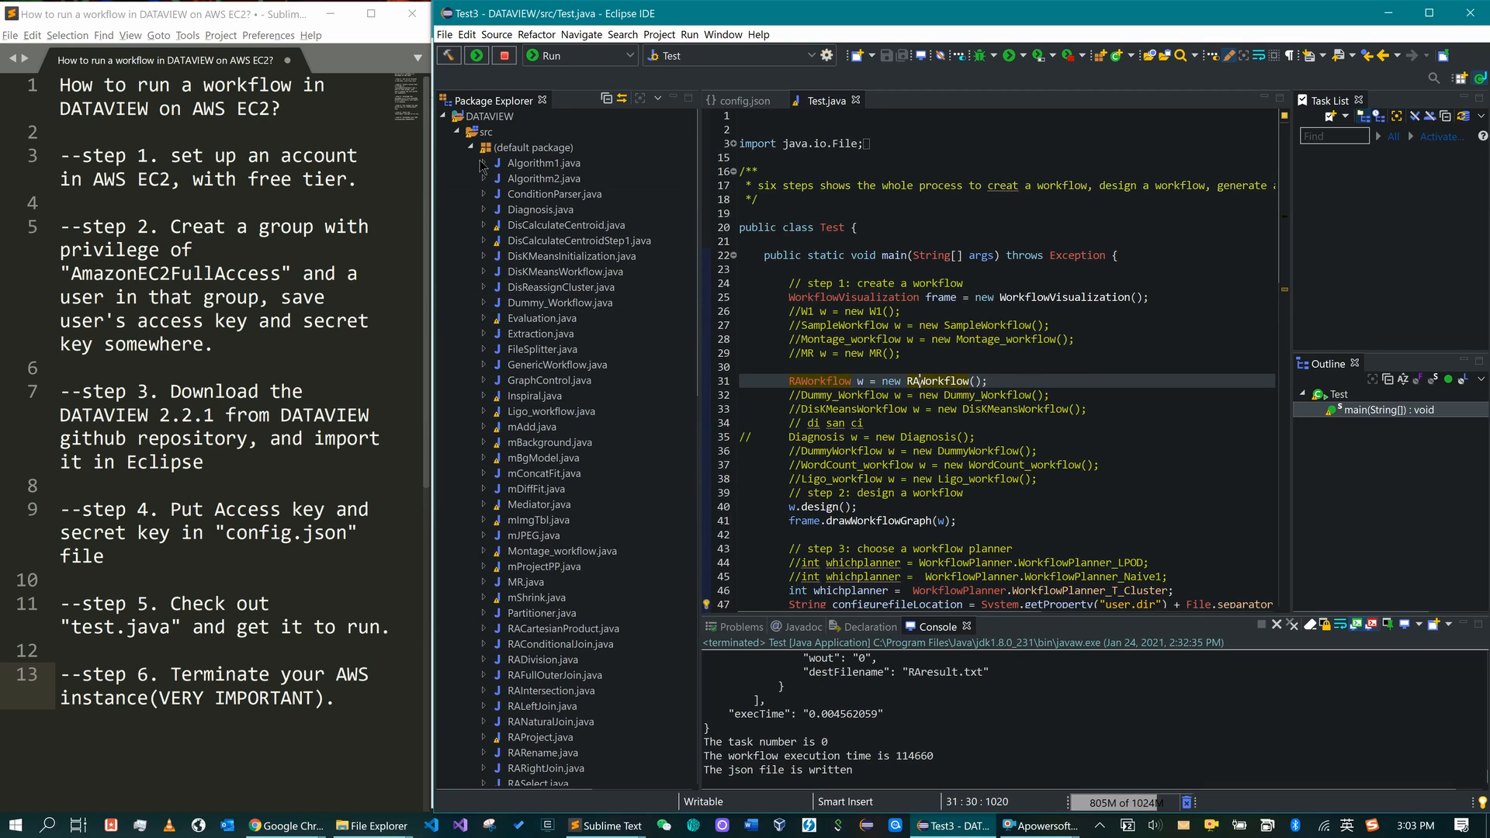
click(443, 117)
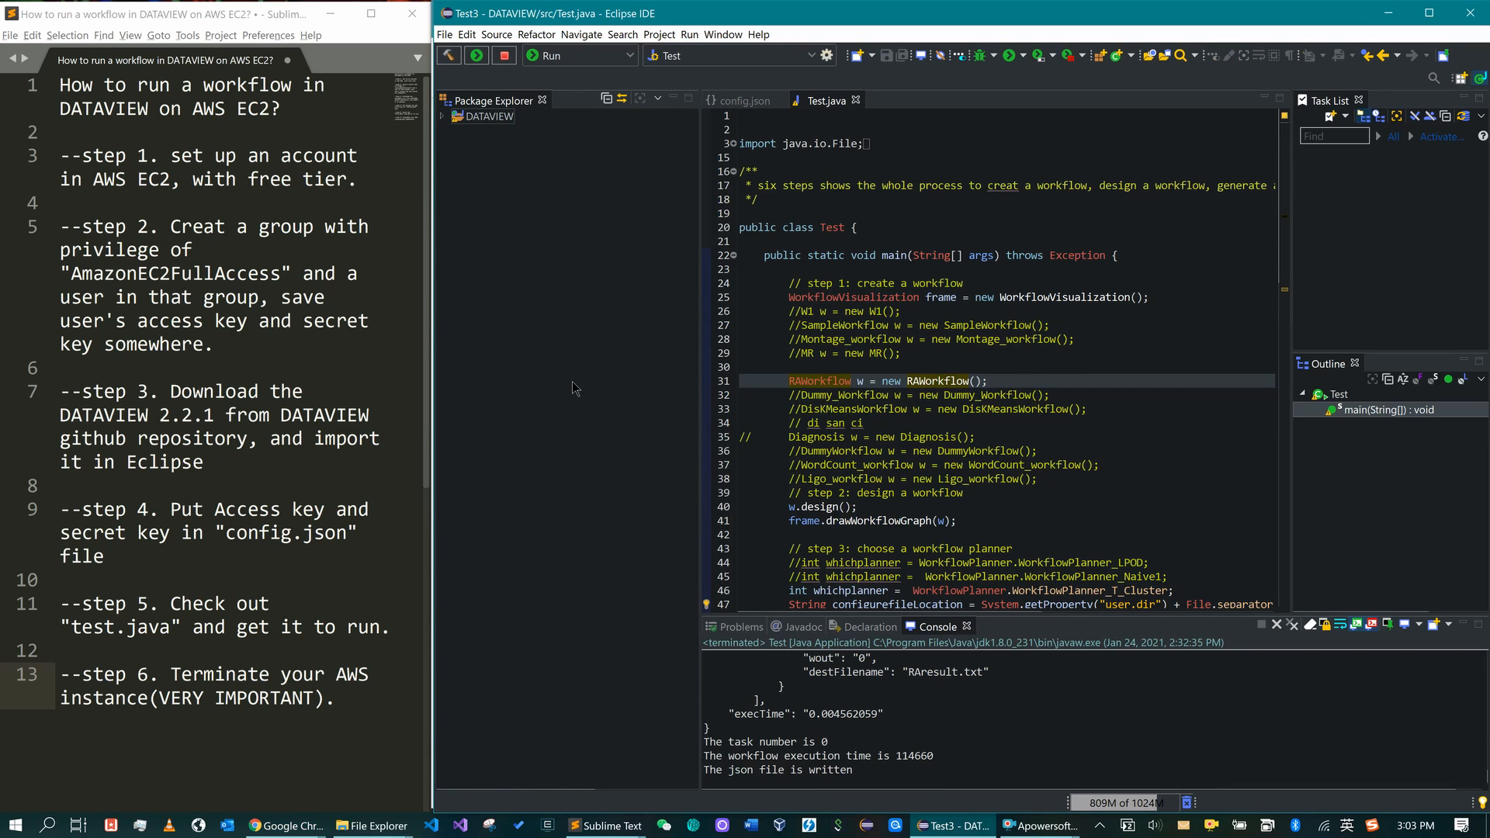
right_click(539, 255)
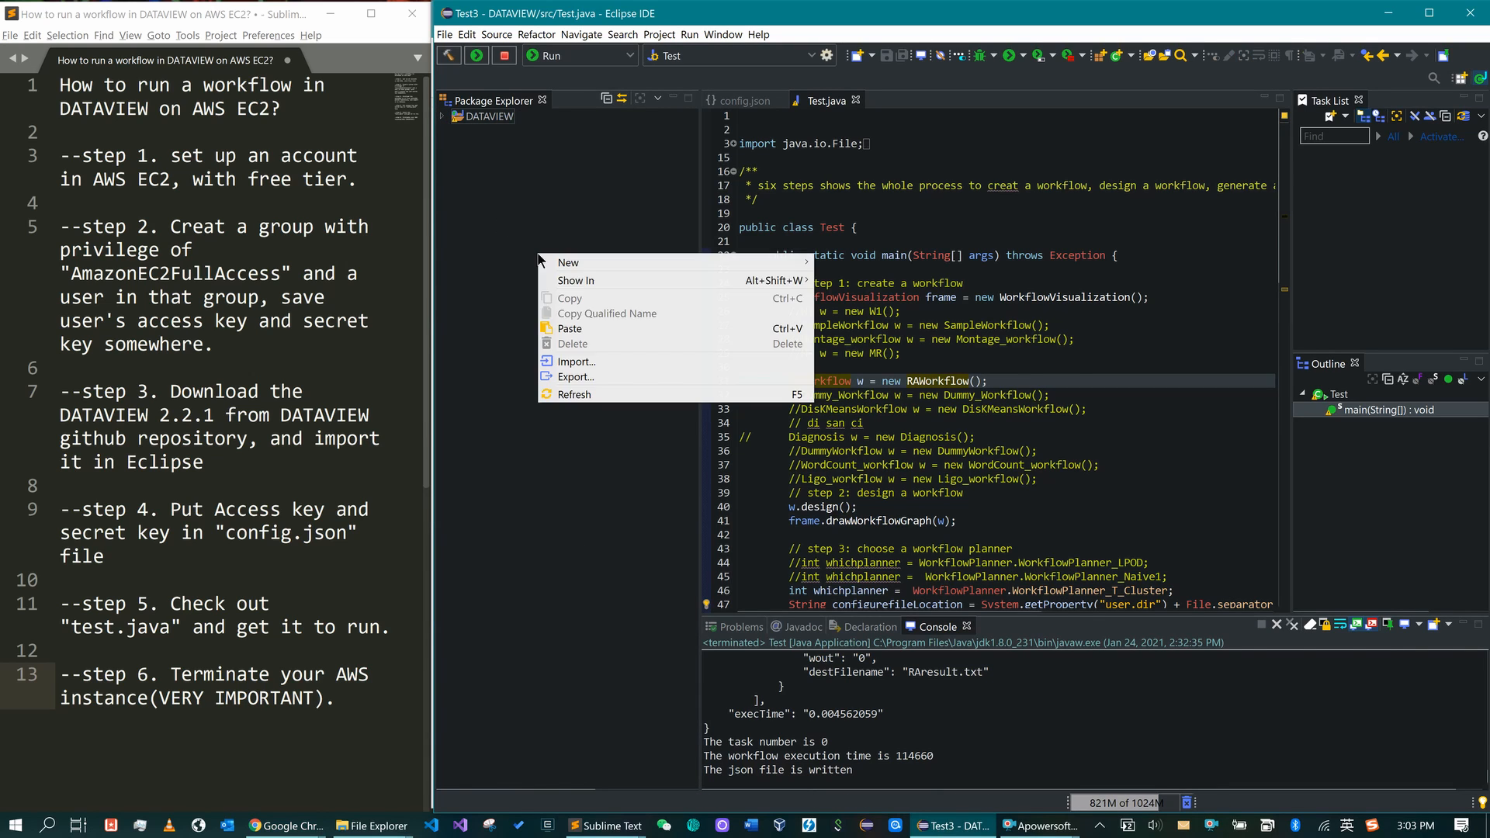
click(605, 366)
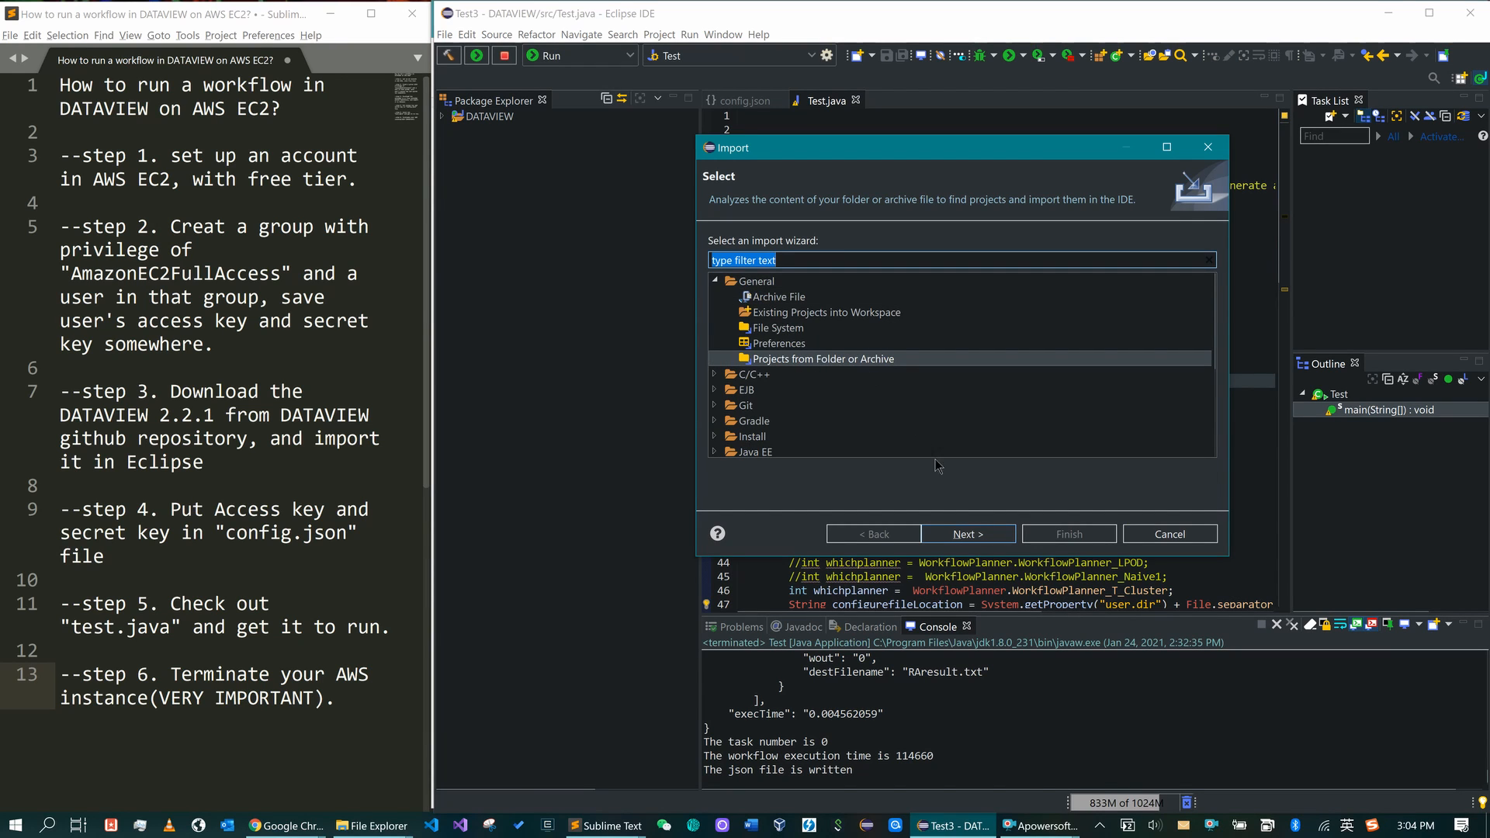
- Pick the DATAVIEW folder as the Projects from Folder source, then cancel since it's already imported
click(968, 534)
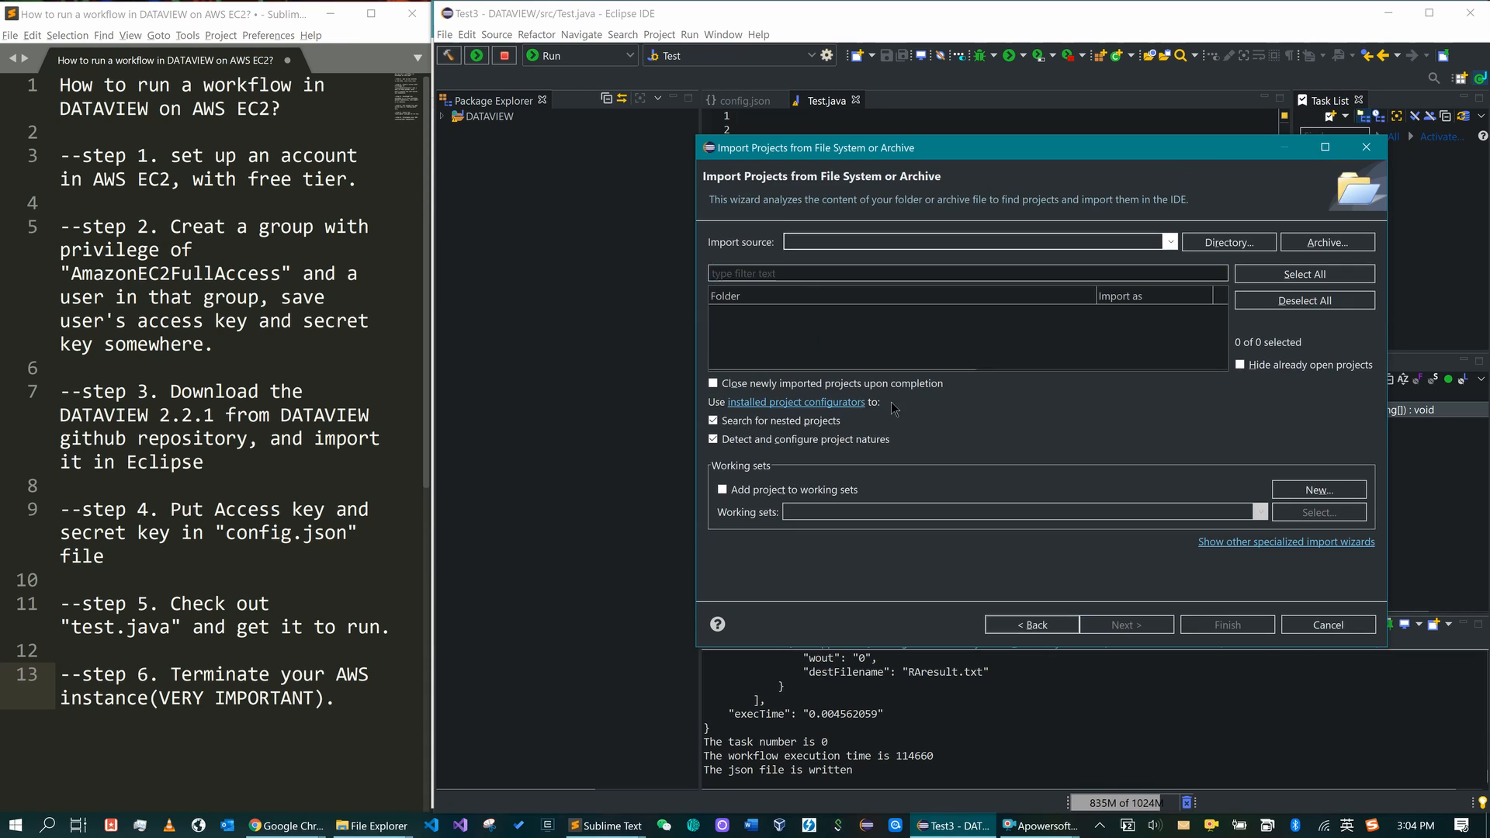
click(1209, 245)
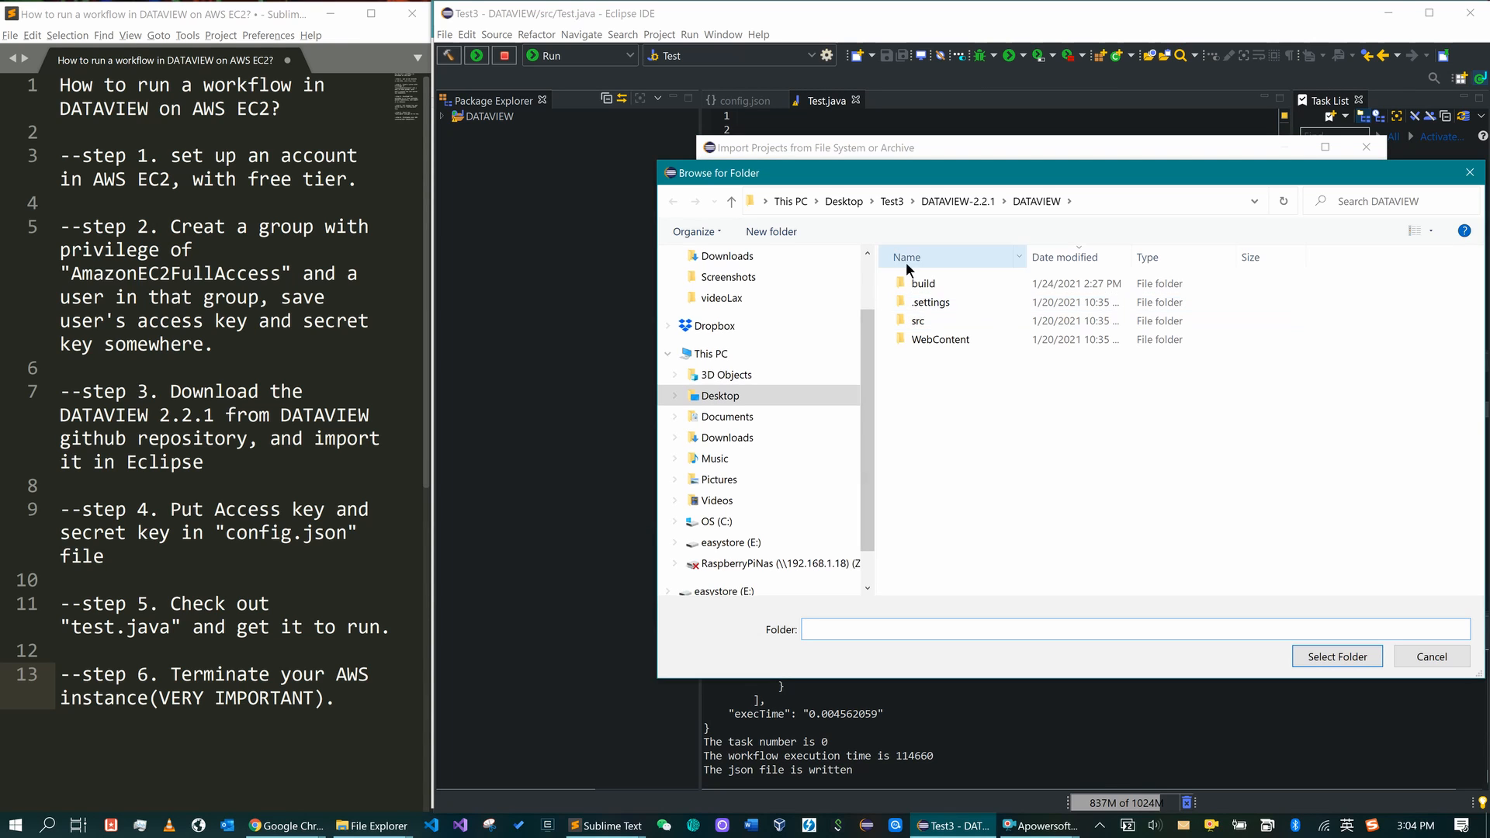
click(1471, 174)
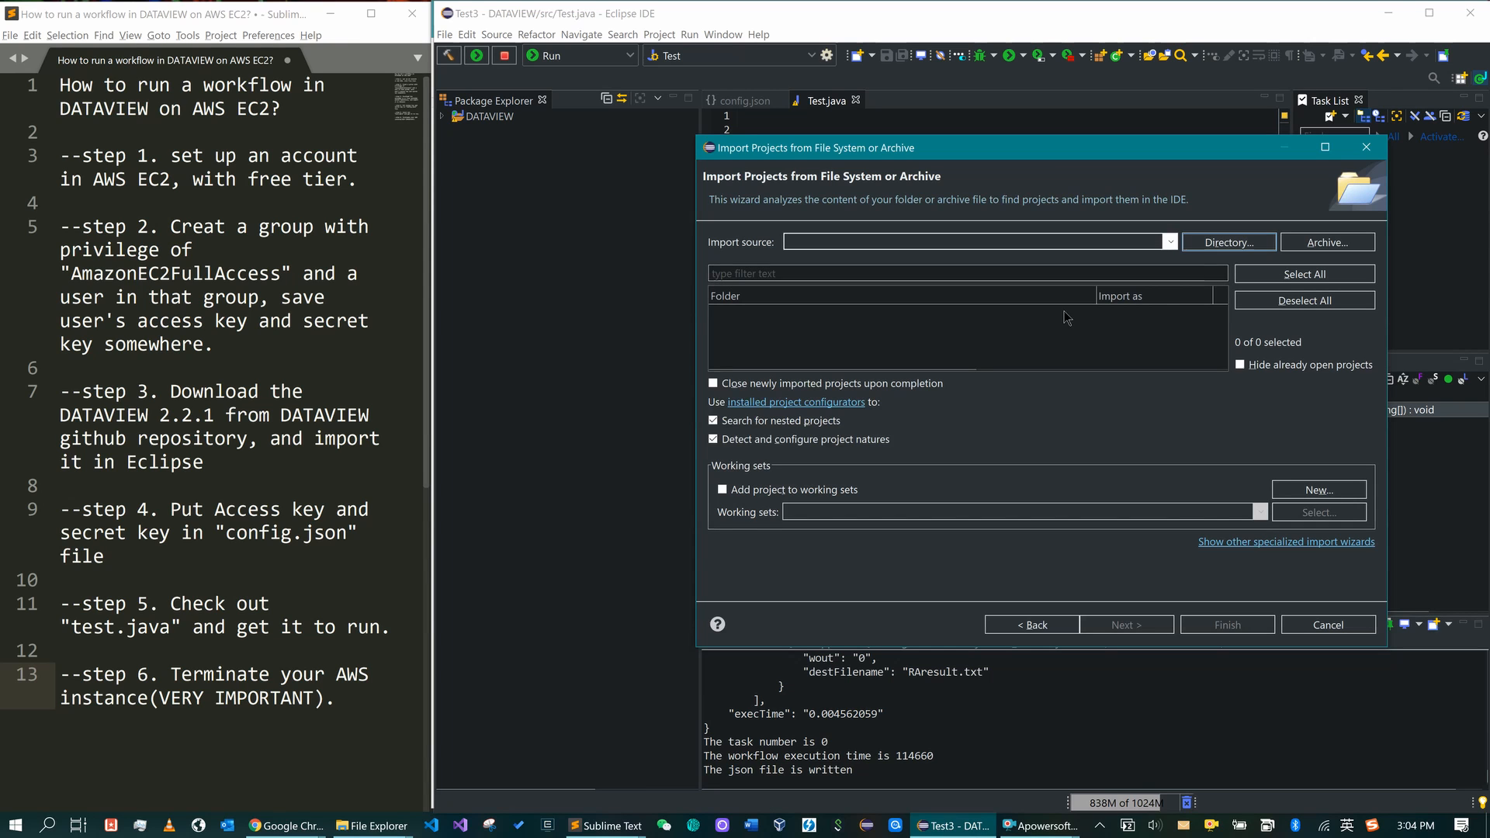
click(1191, 250)
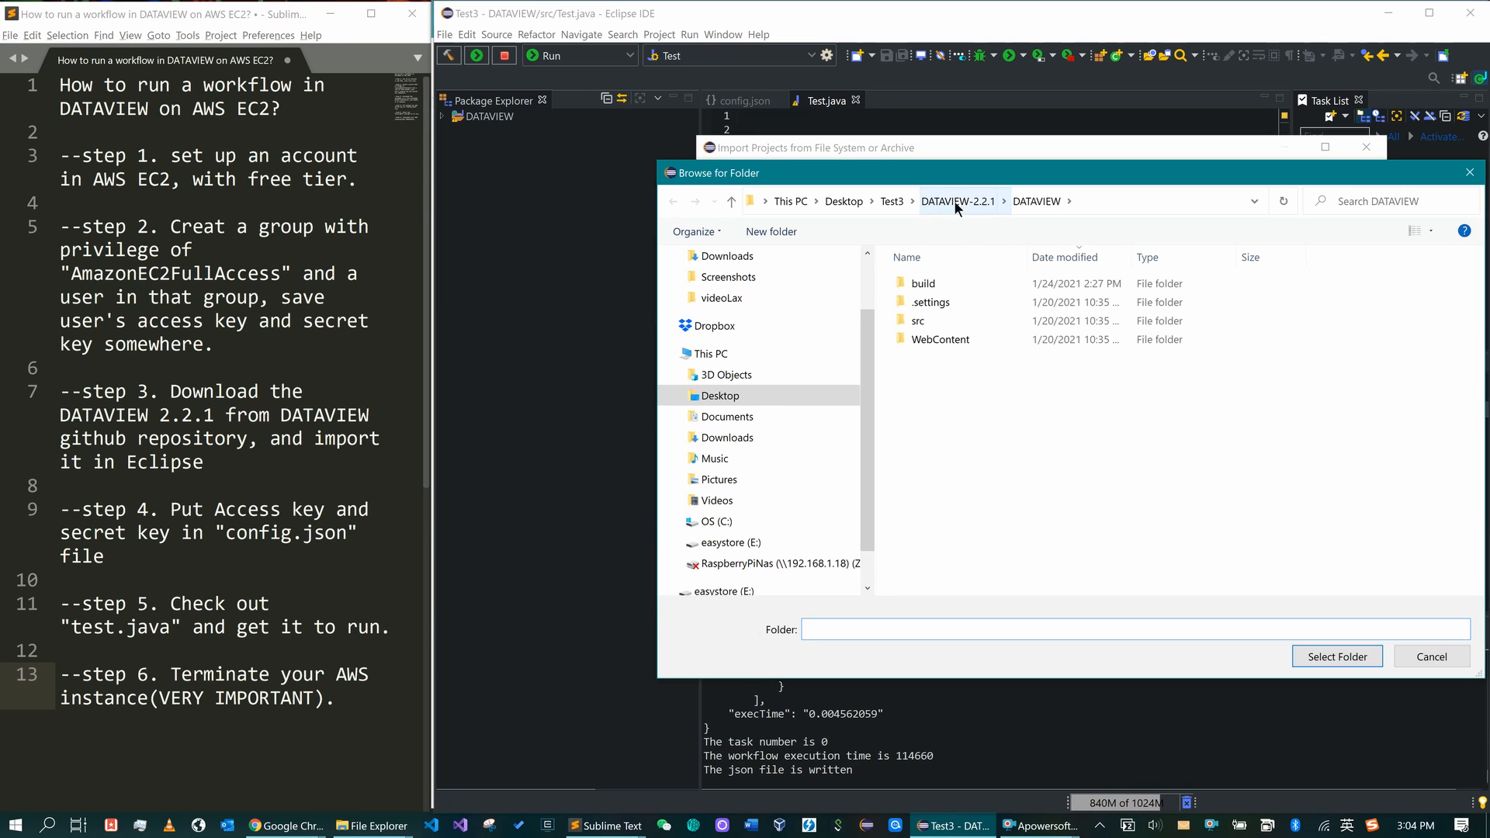
click(958, 203)
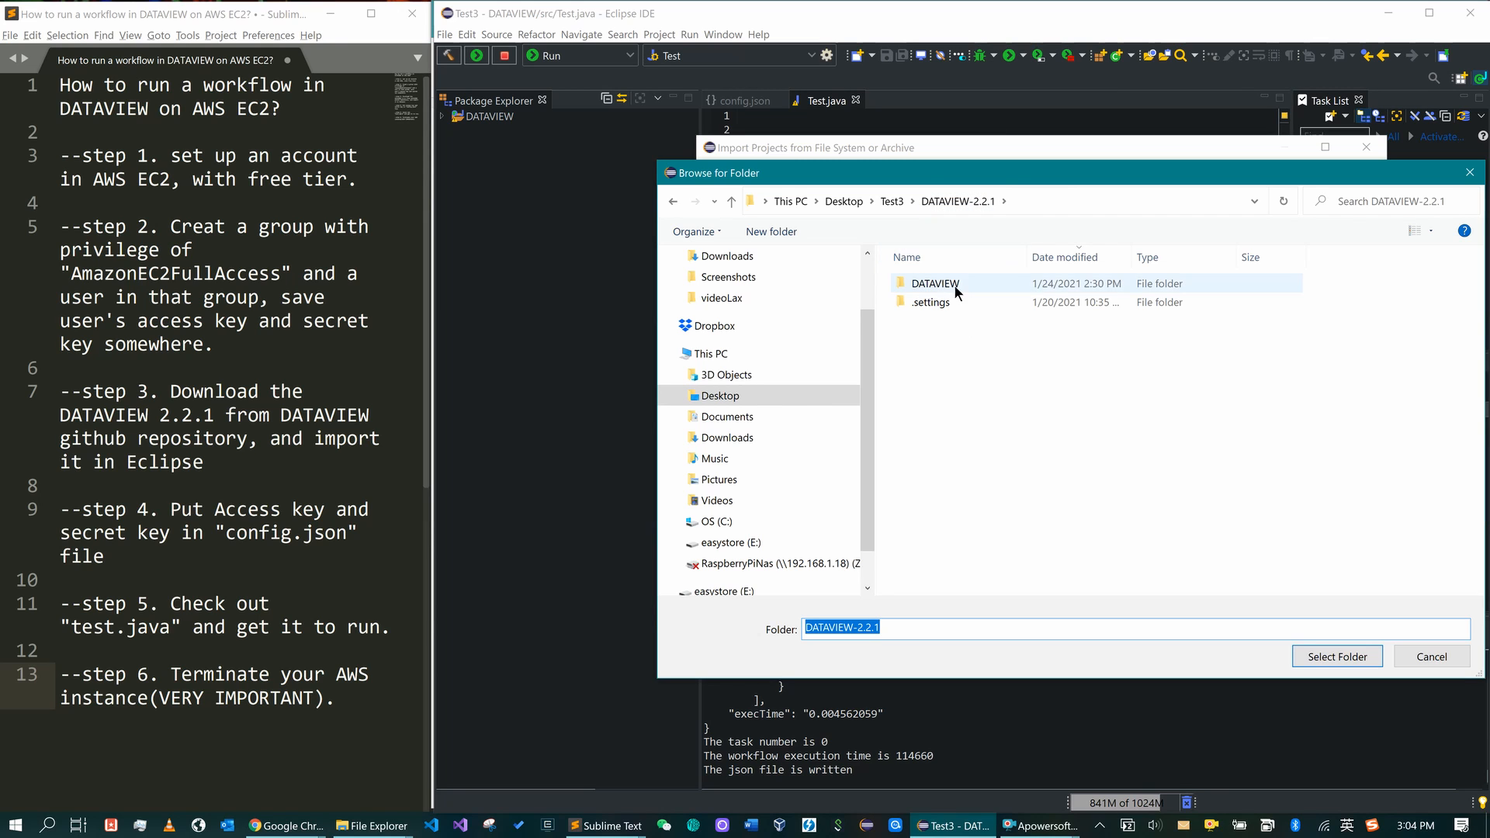
double_click(955, 288)
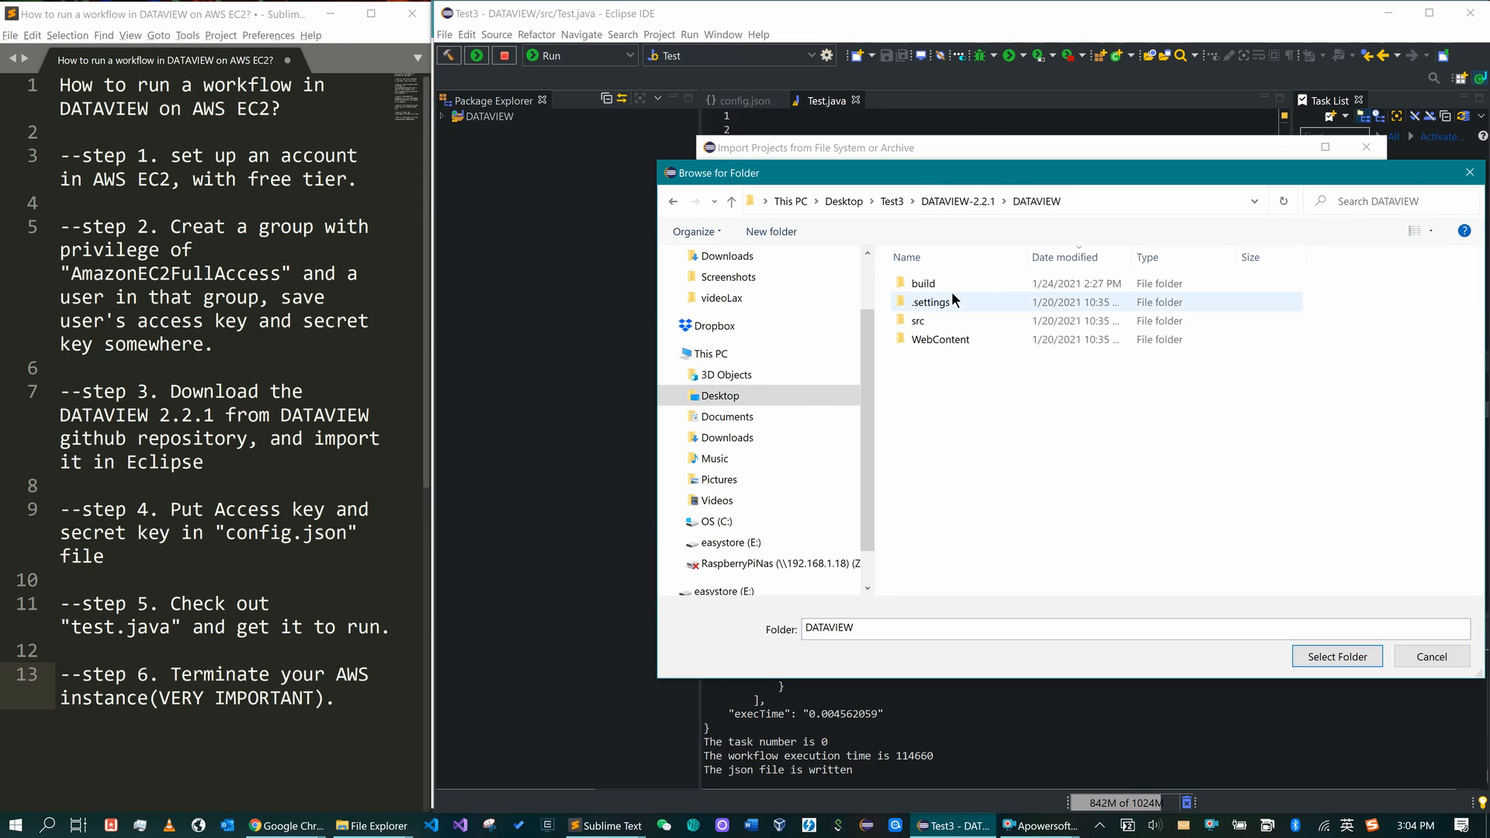
click(970, 202)
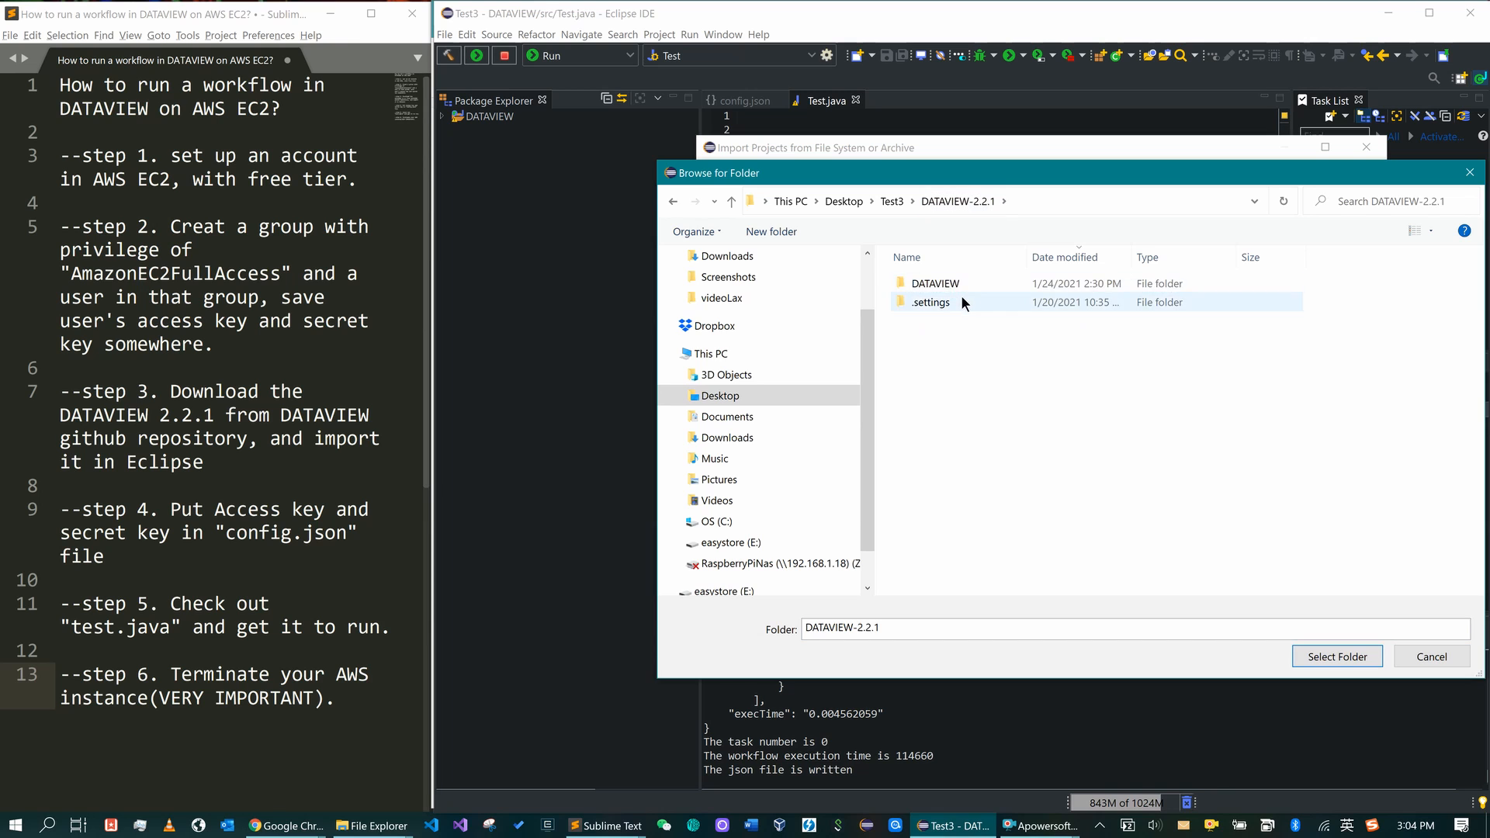
click(961, 284)
click(1337, 657)
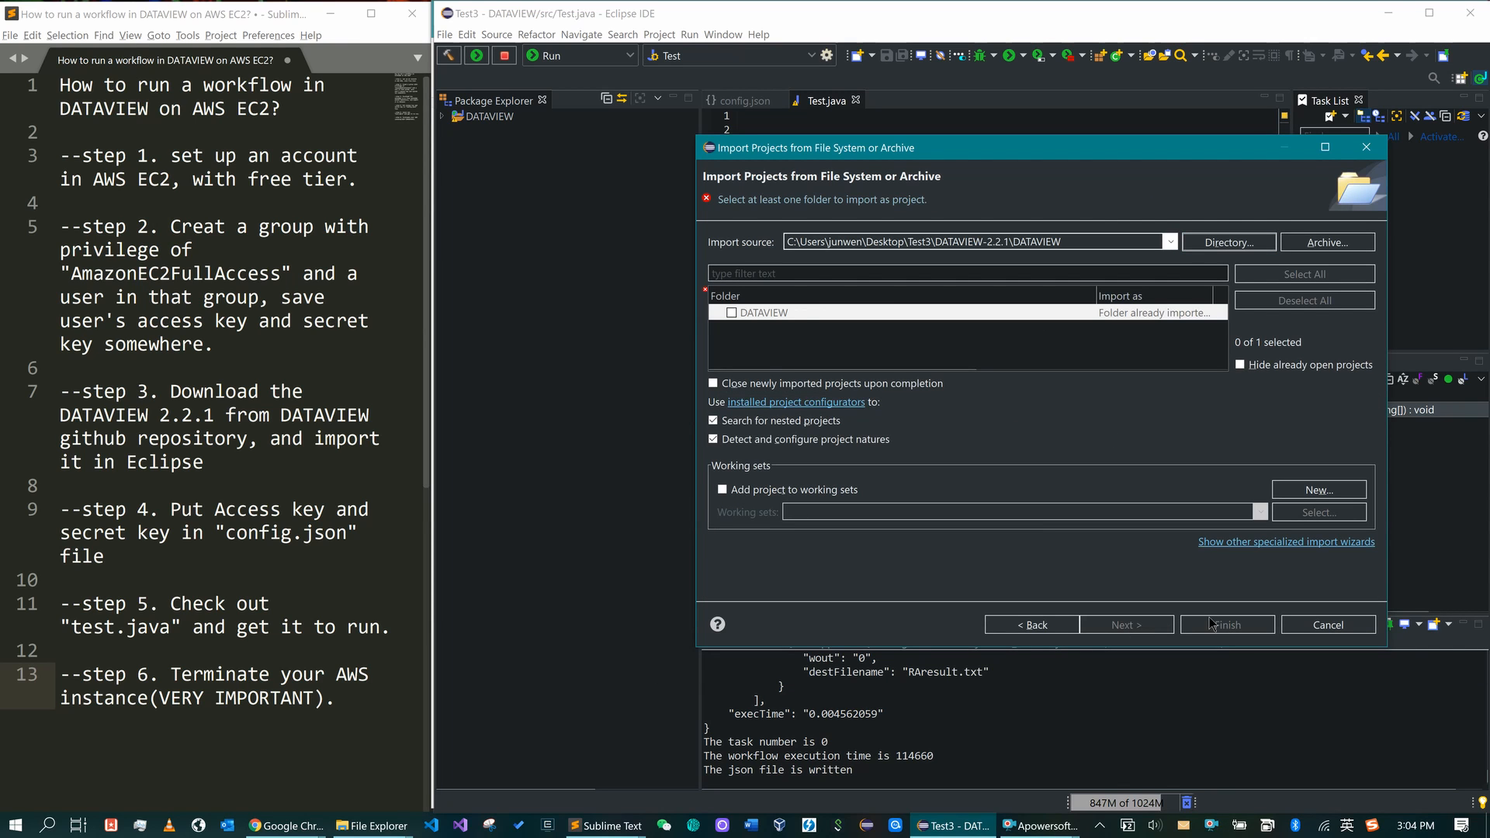
click(1328, 625)
- Open the DATAVIEW project's Properties at the Java Build Path page
click(495, 118)
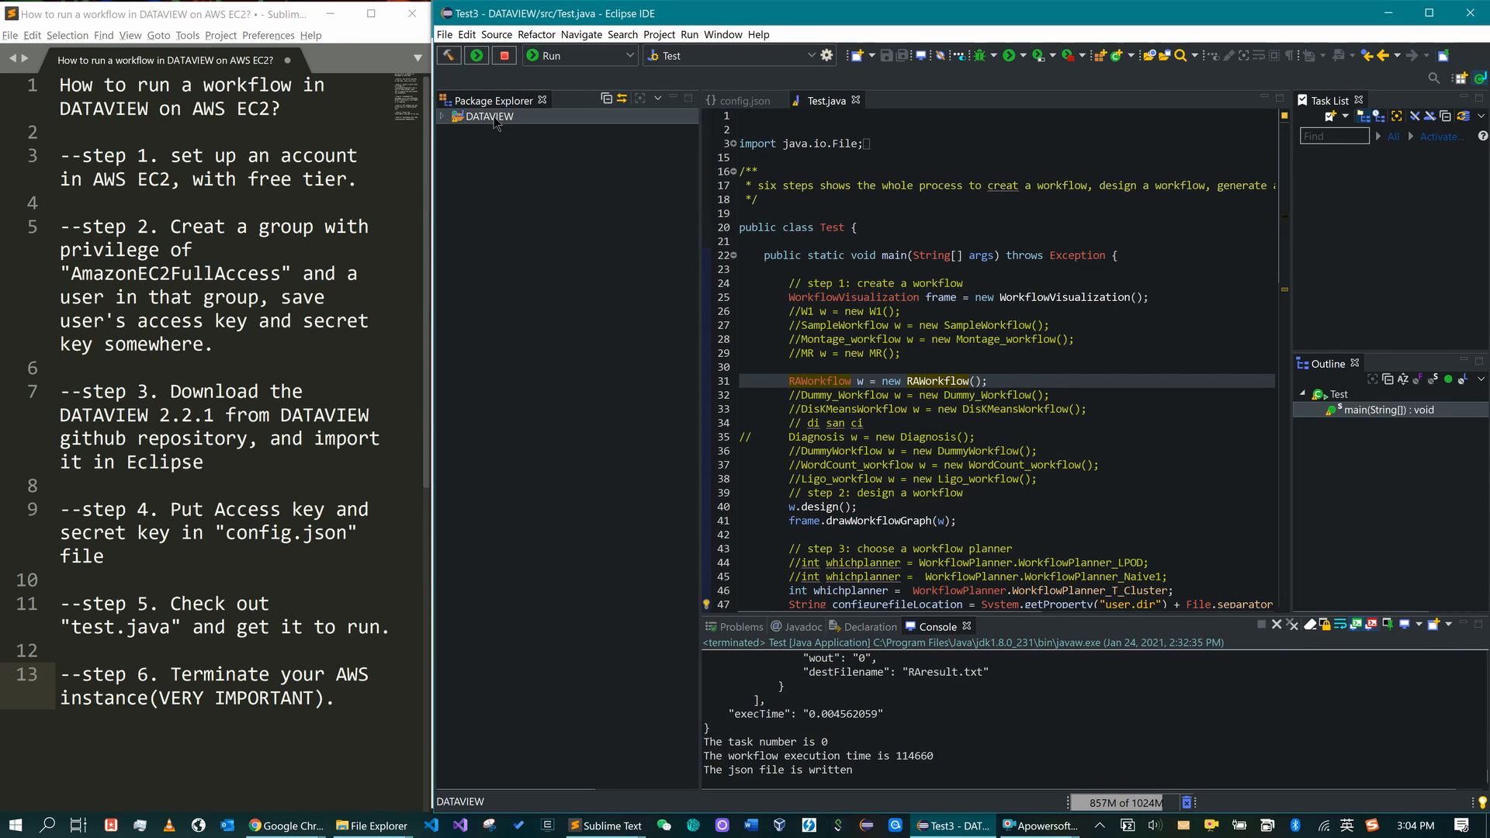
right_click(495, 120)
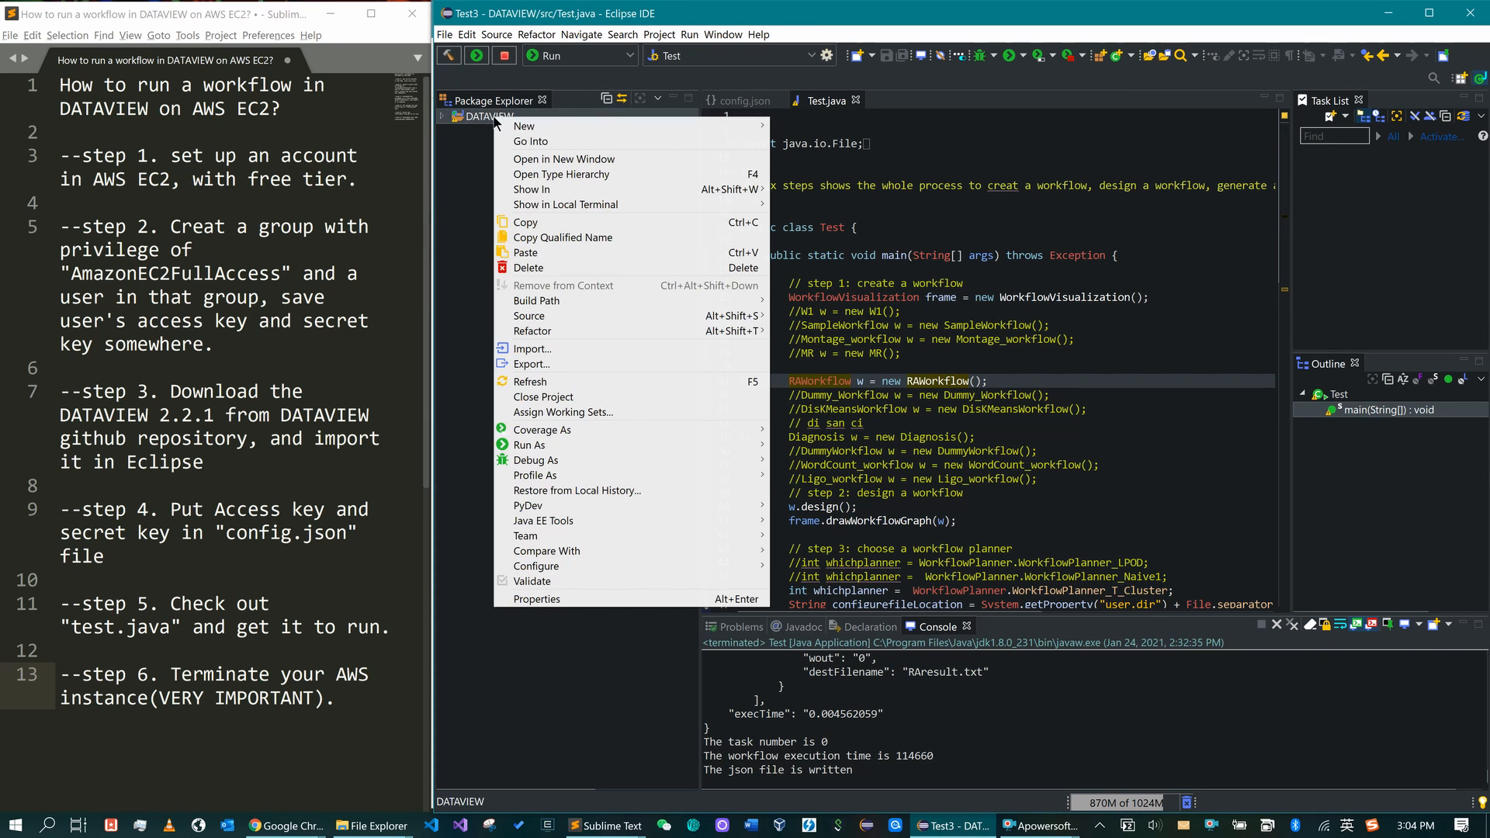
click(587, 602)
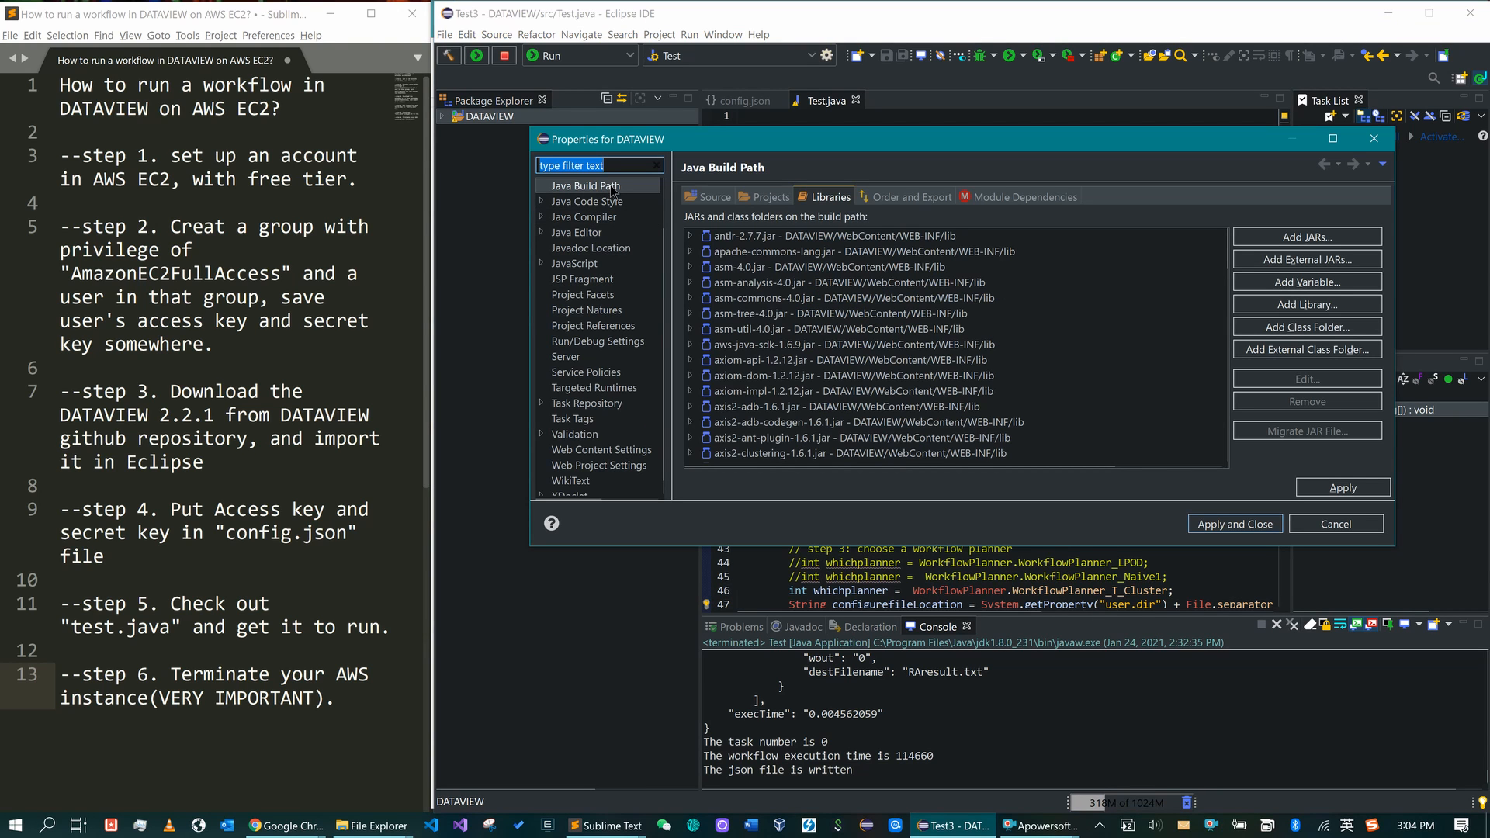
click(613, 189)
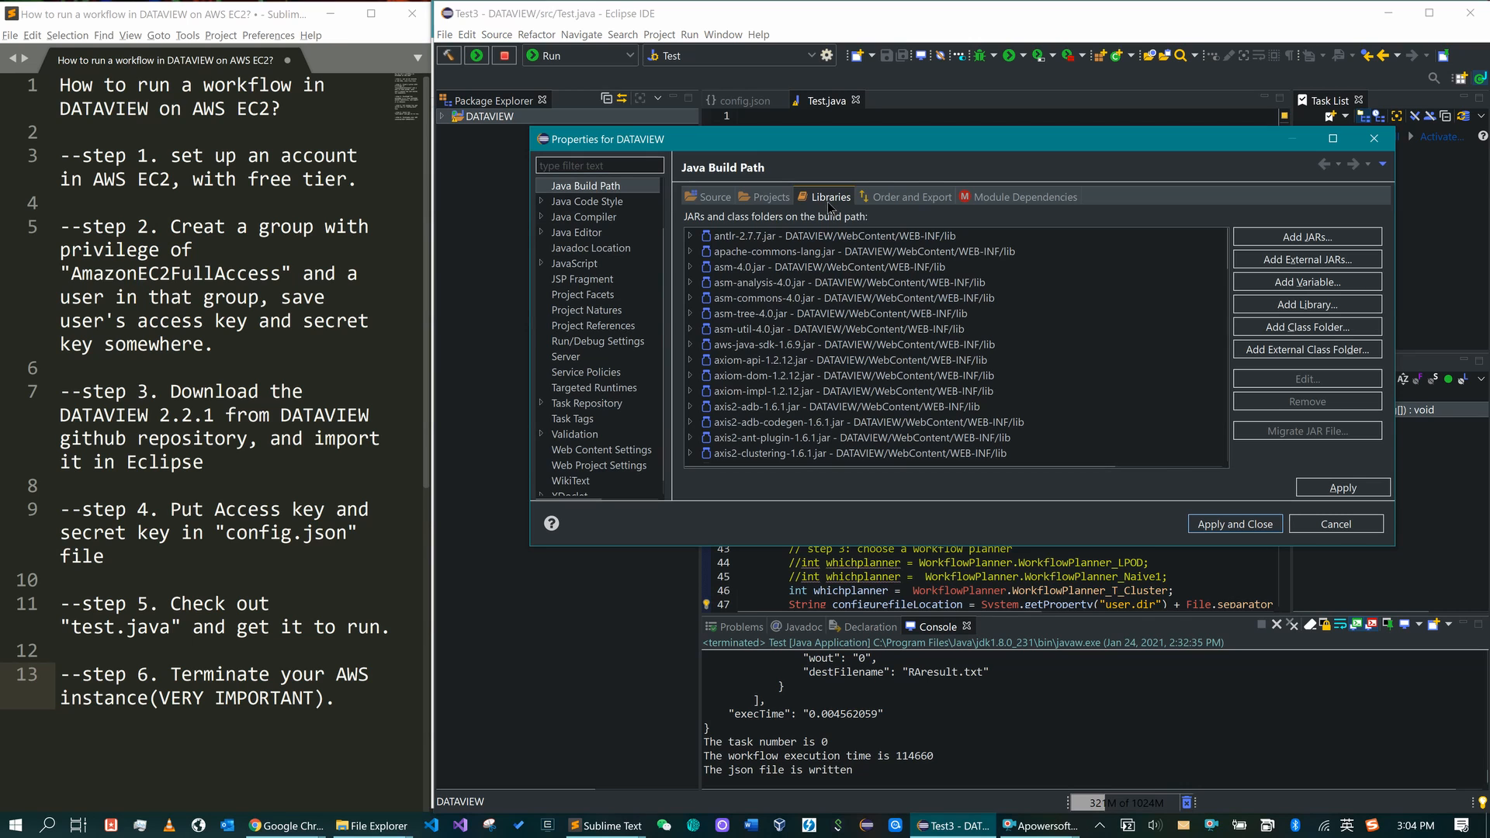
- Remove all library JARs from antlr-2.7.7.jar through XmlSchema-1.4.7.jar
click(803, 237)
scroll(844, 400, down, 1)
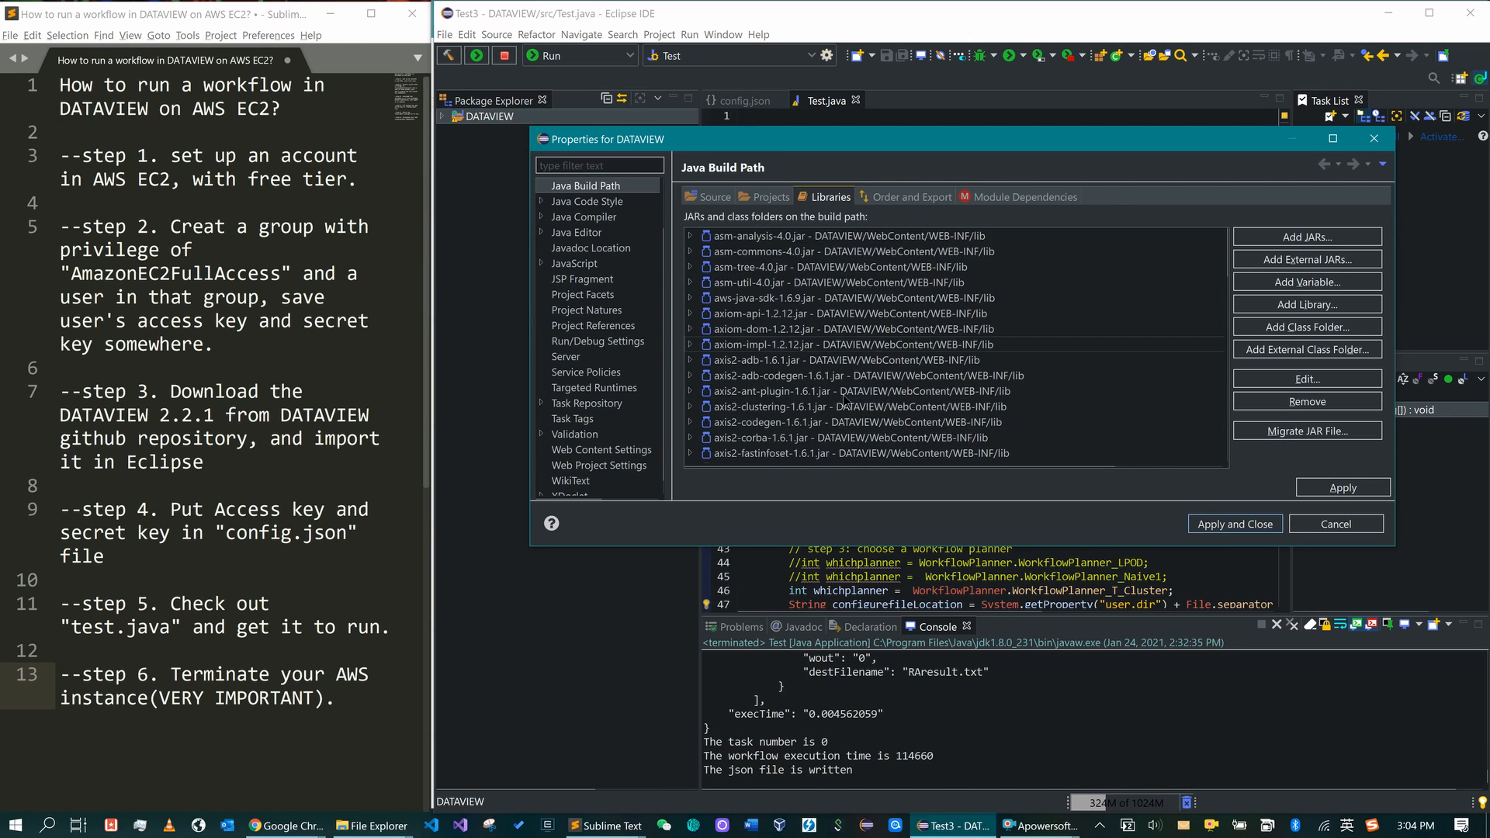
scroll(844, 400, down, 1)
scroll(861, 326, up, 2)
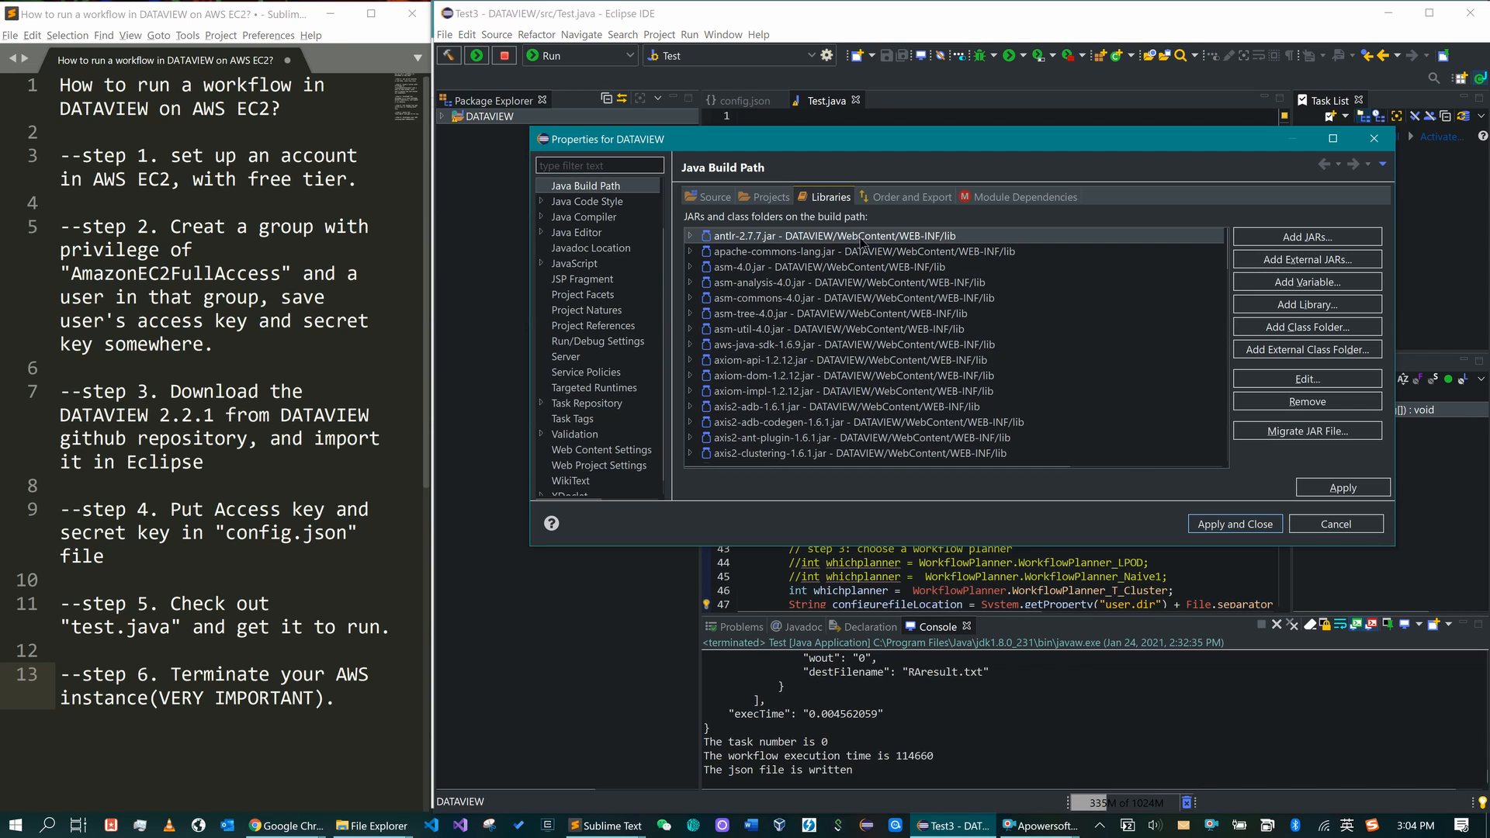
scroll(869, 264, down, 15)
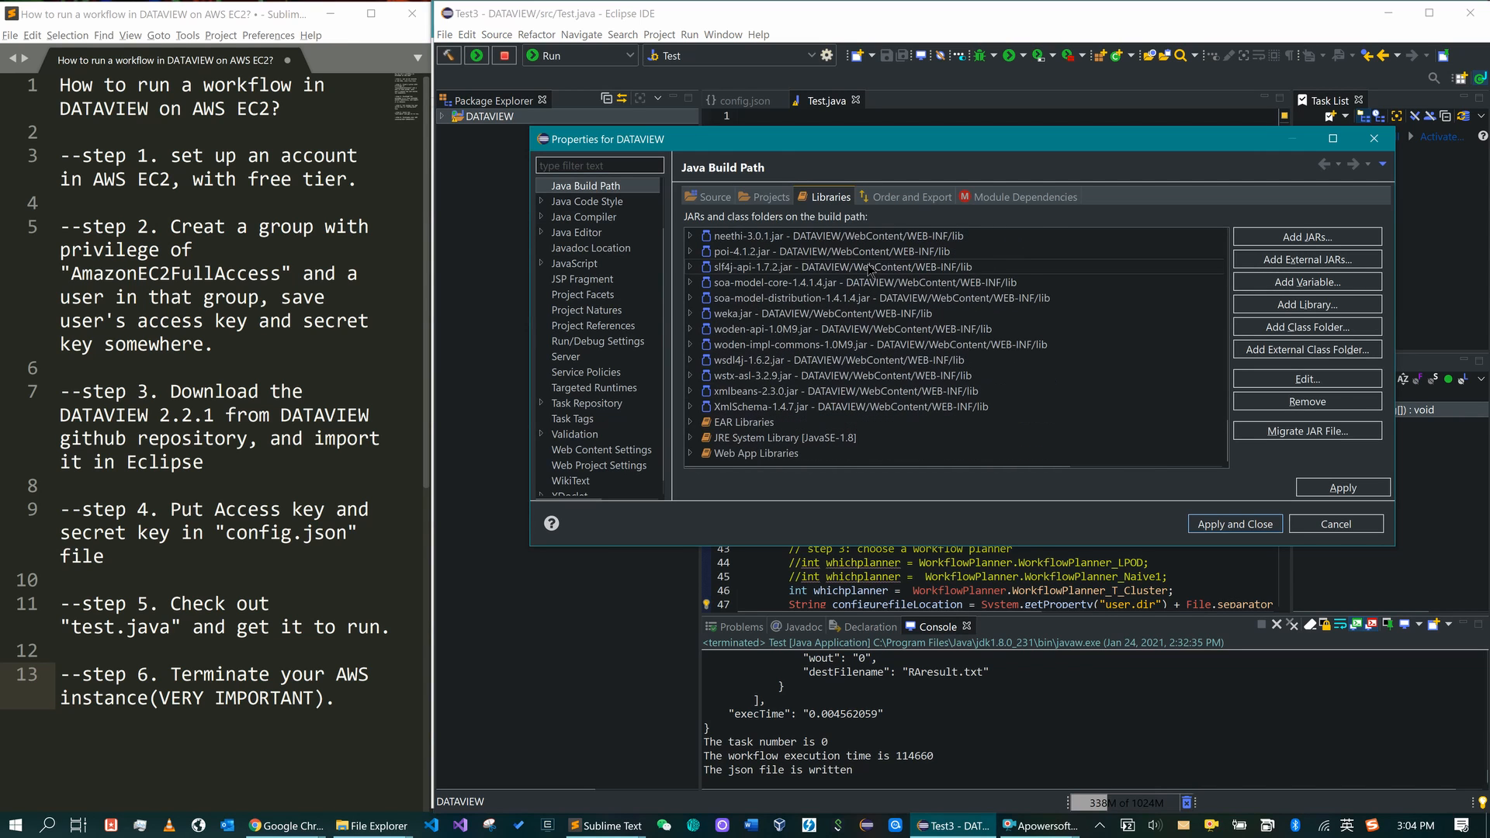
scroll(873, 271, up, 15)
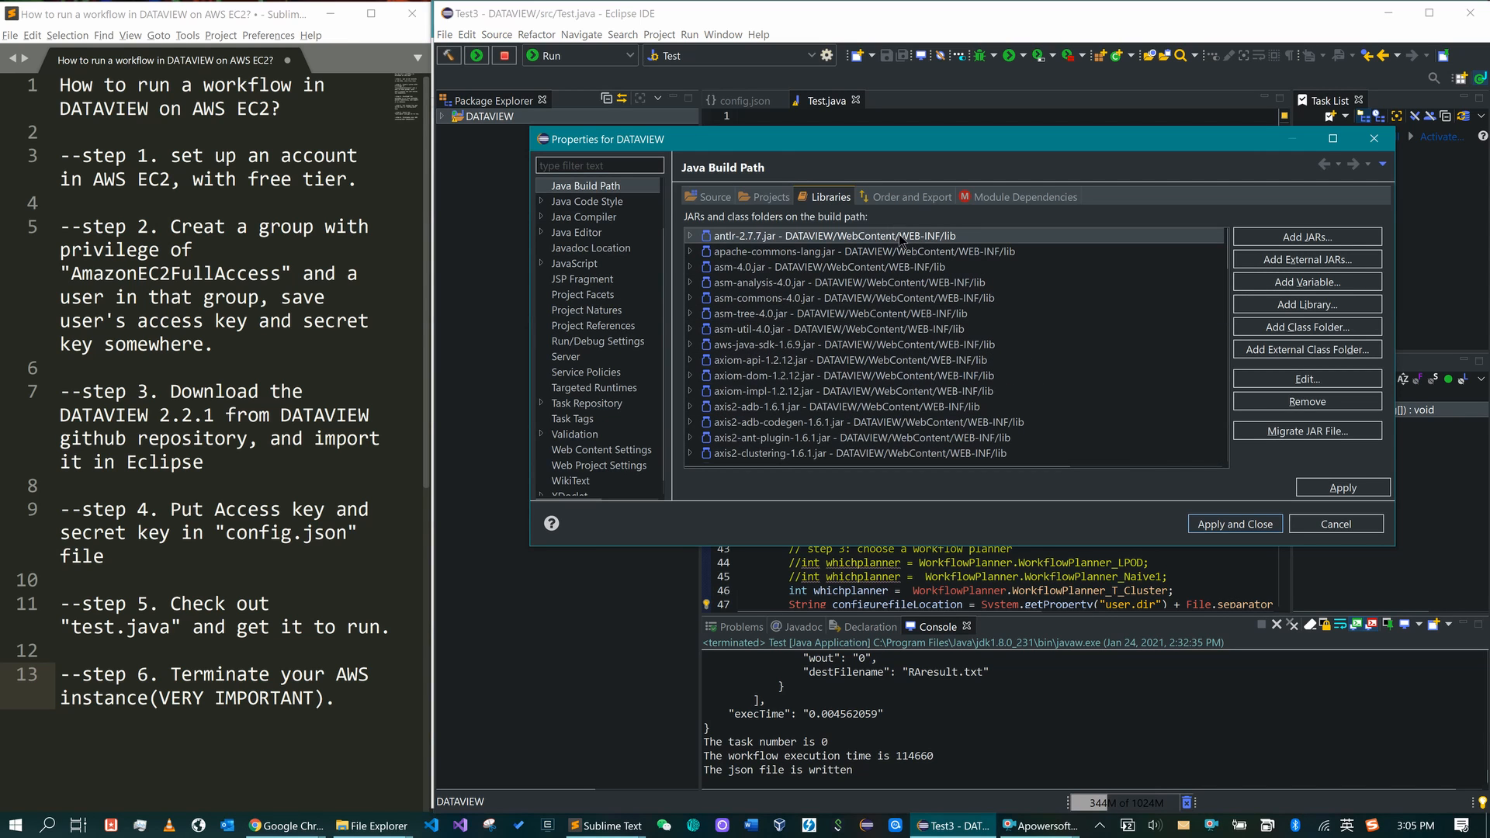
scroll(923, 345, down, 15)
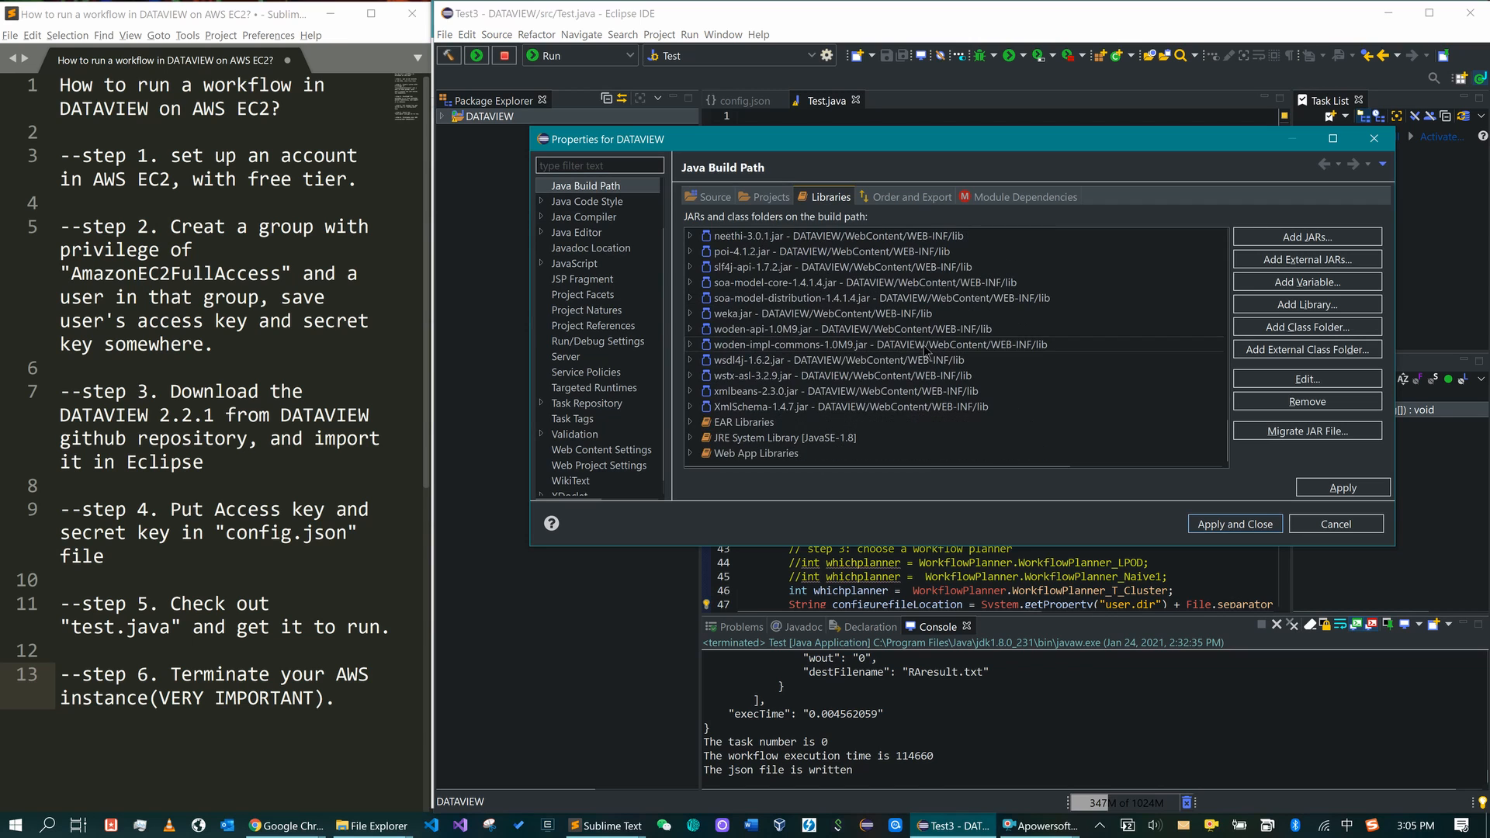
shift+click(935, 407)
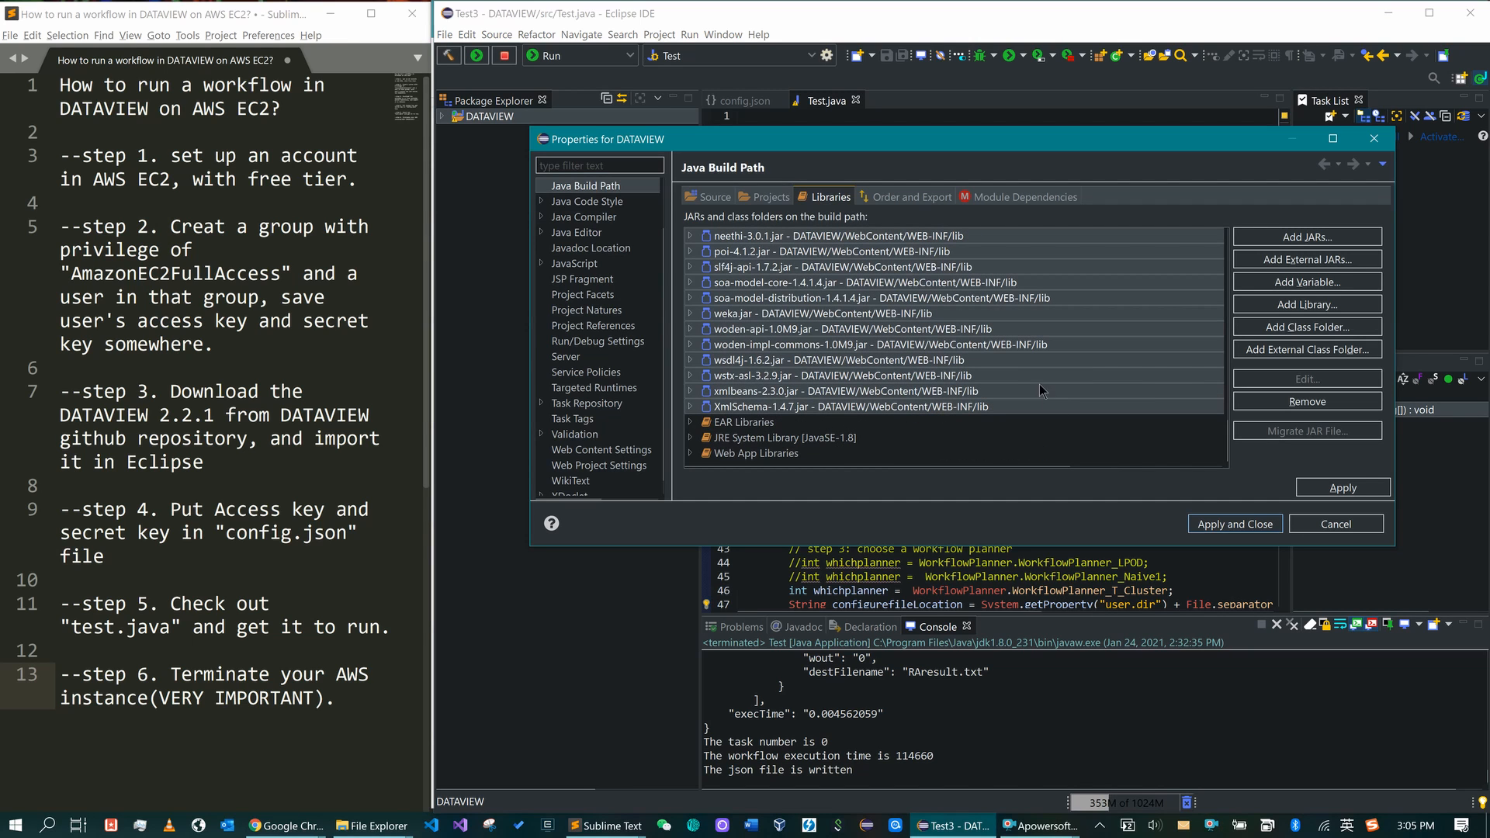
click(1334, 405)
- Add the WebContent/WEB-INF/lib JARs, antlr-2.7.7.jar through XmlSchema-1.4.7.jar, then Apply and Close
click(1290, 238)
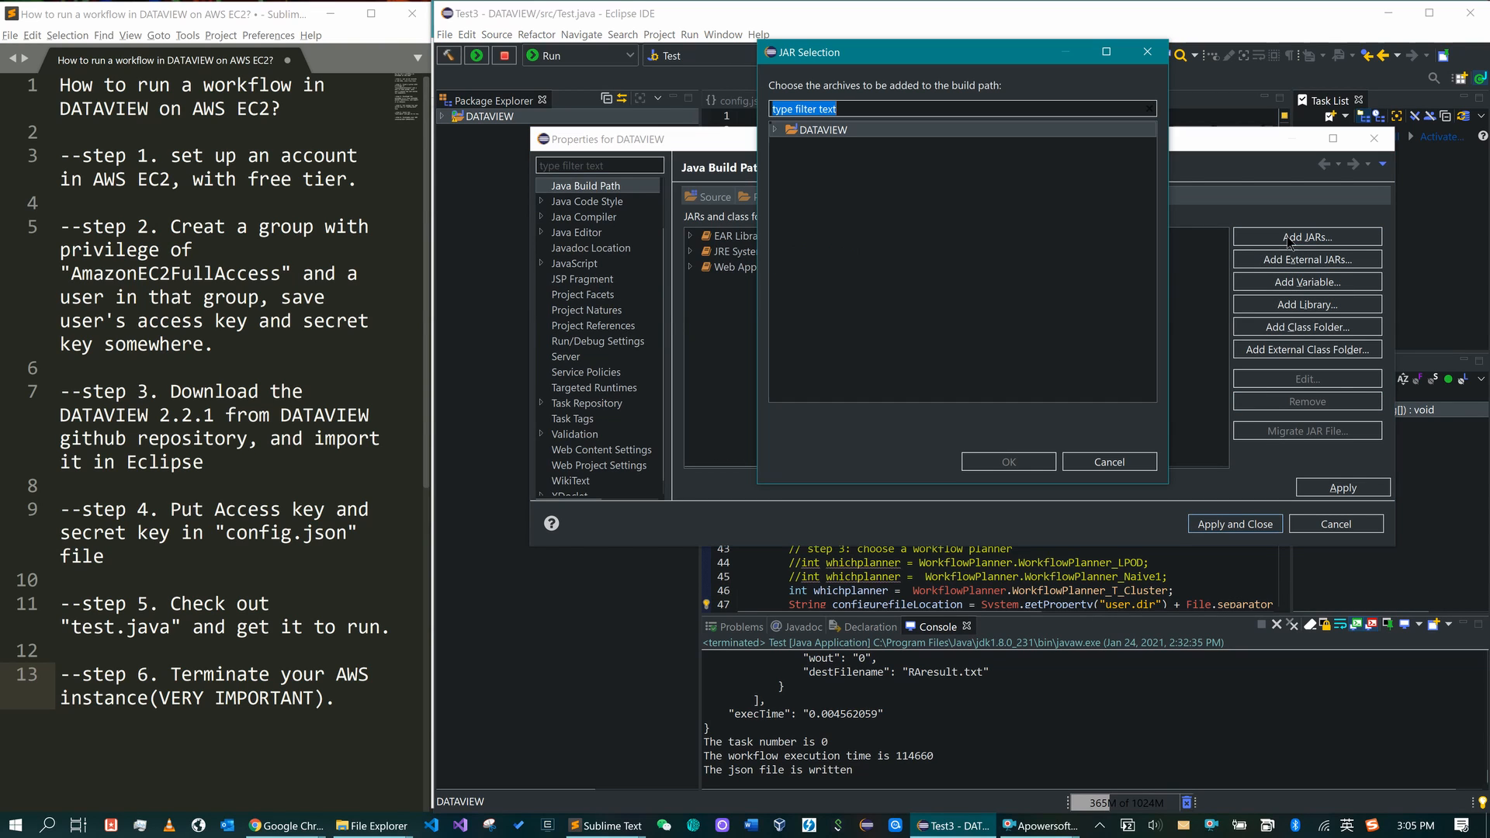
click(775, 130)
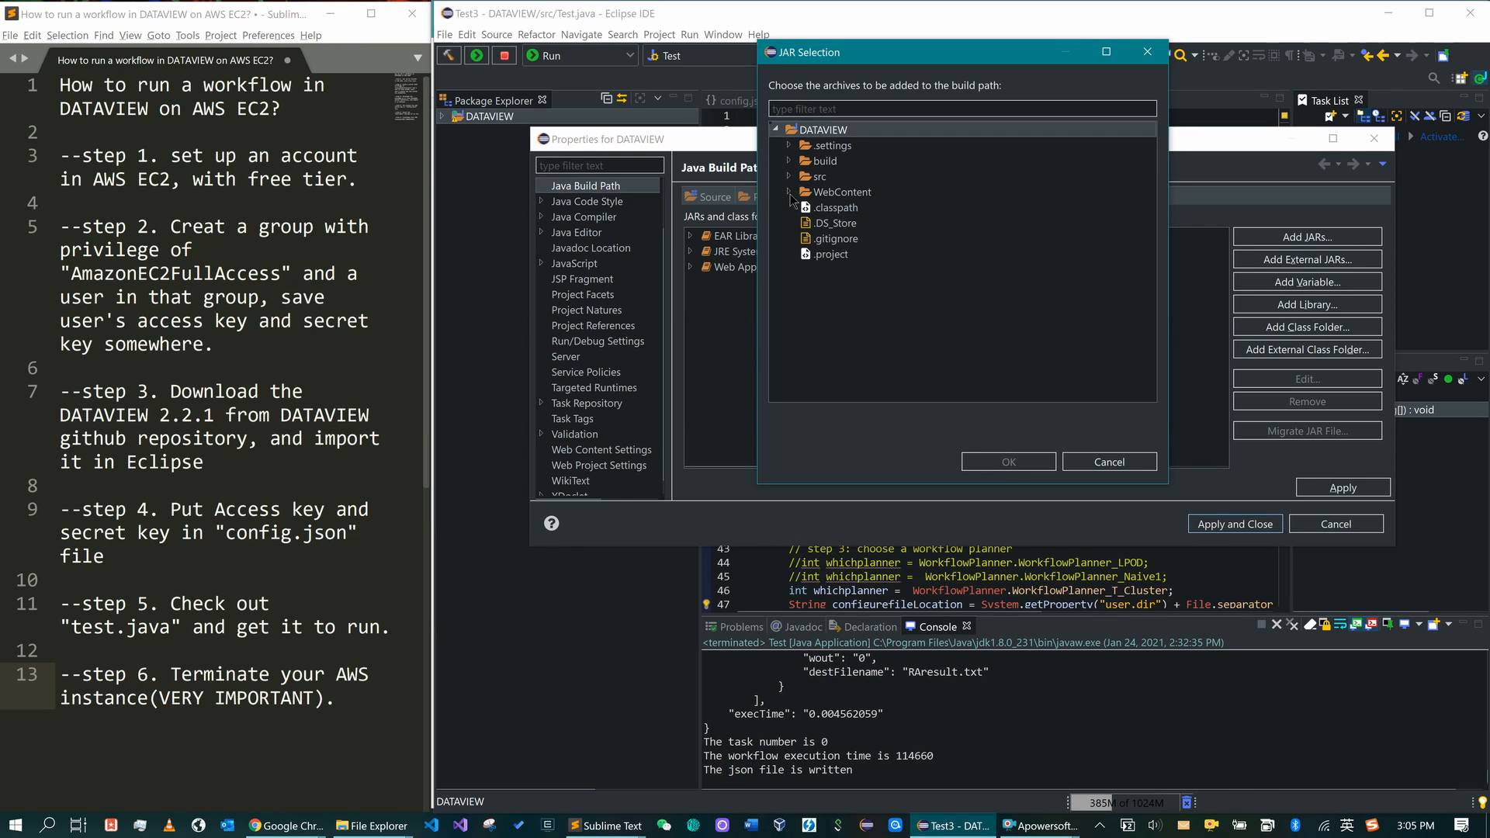
click(789, 193)
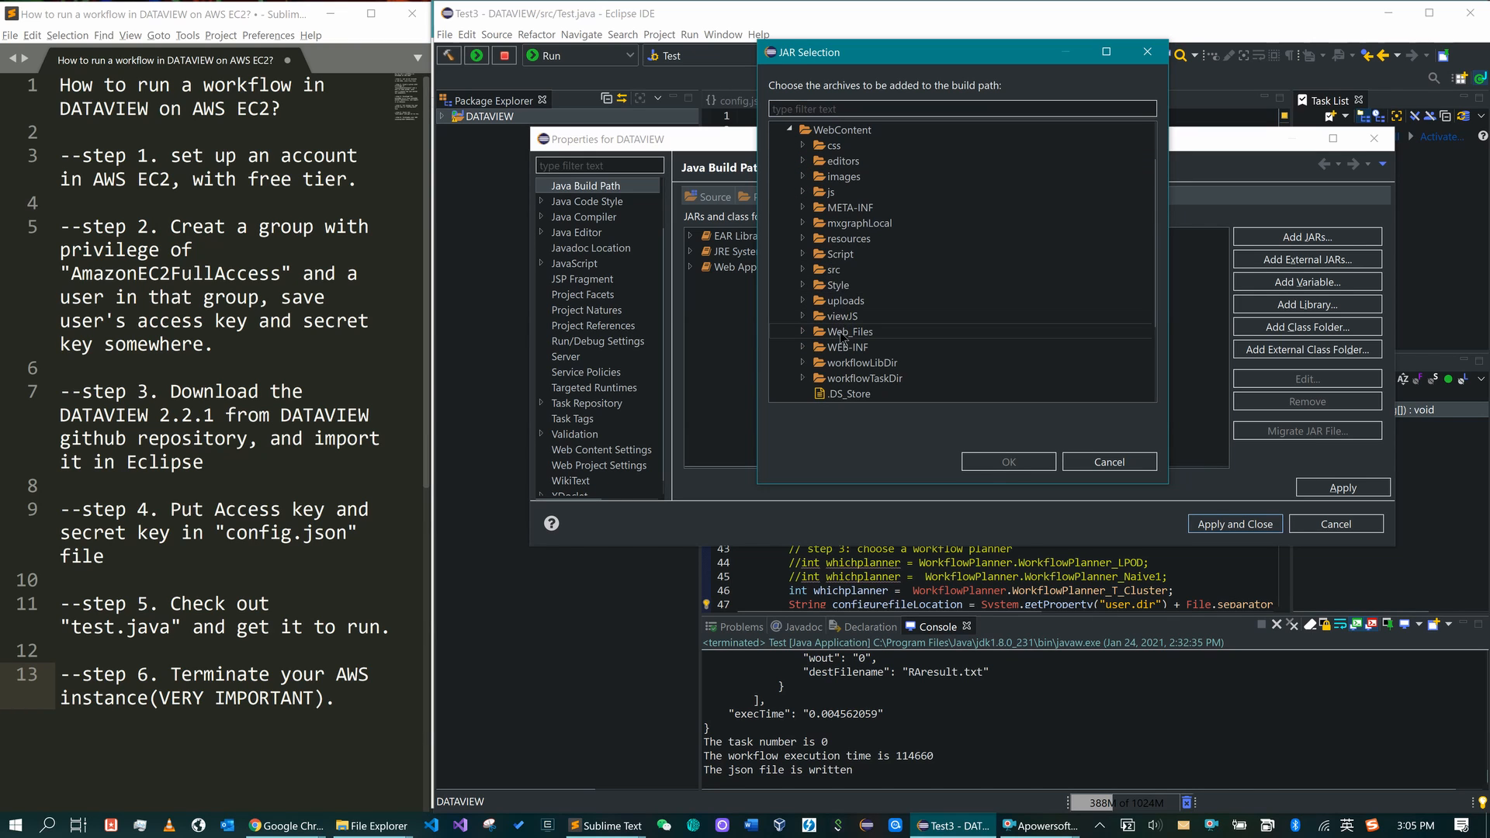
click(803, 347)
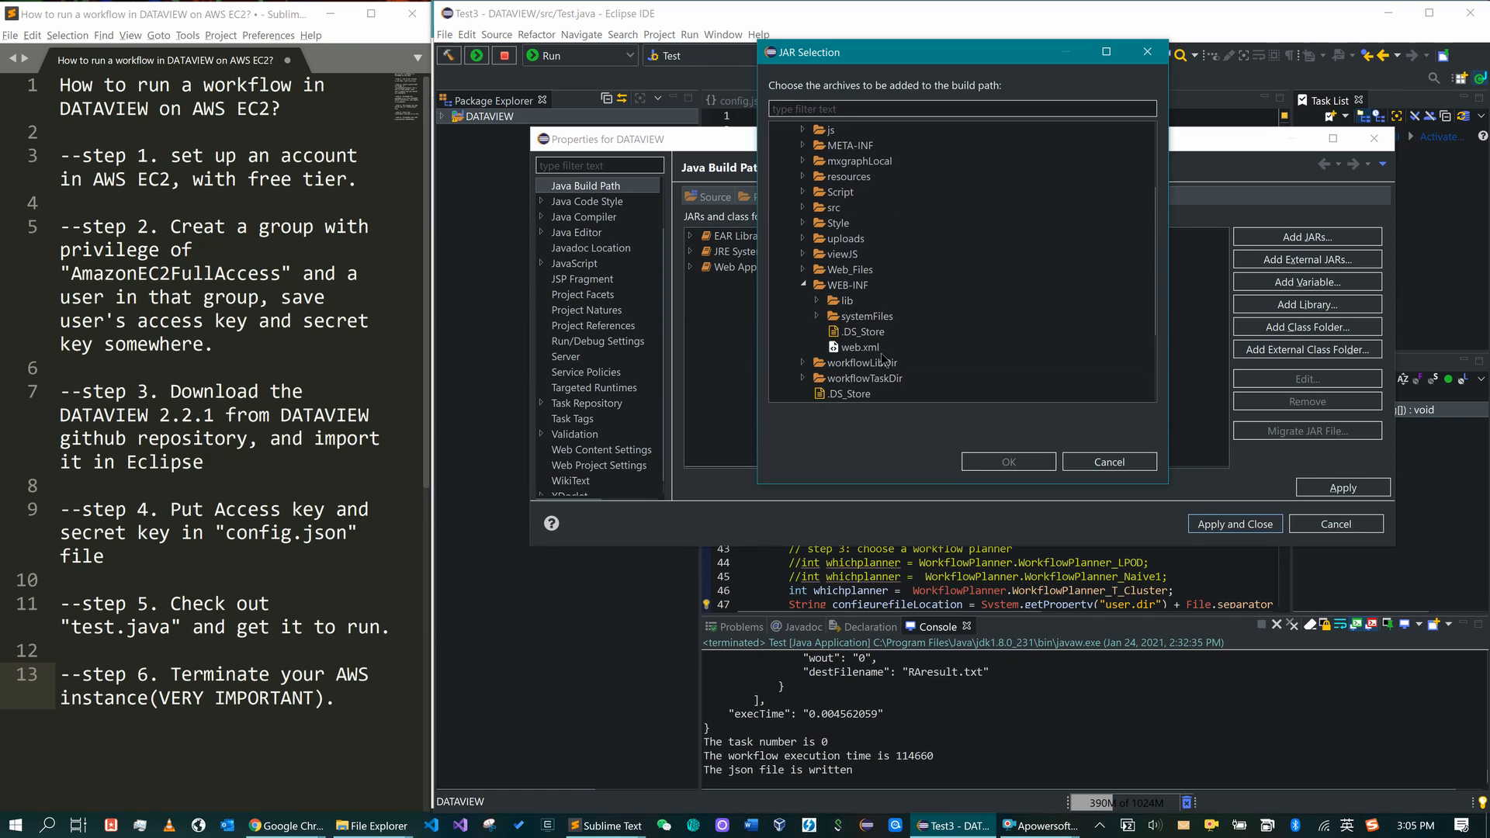
click(817, 301)
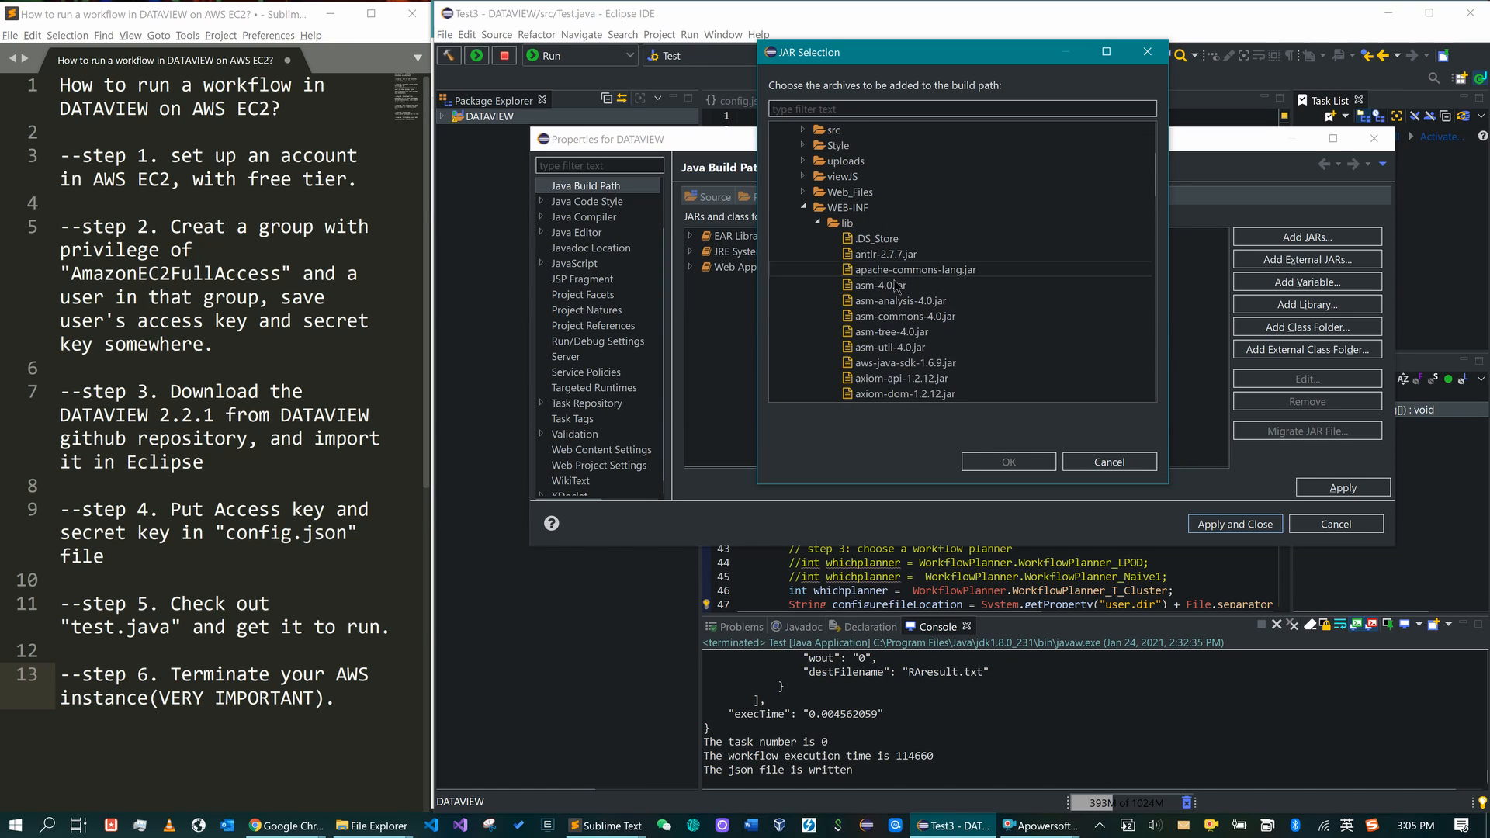
click(895, 254)
scroll(904, 310, down, 8)
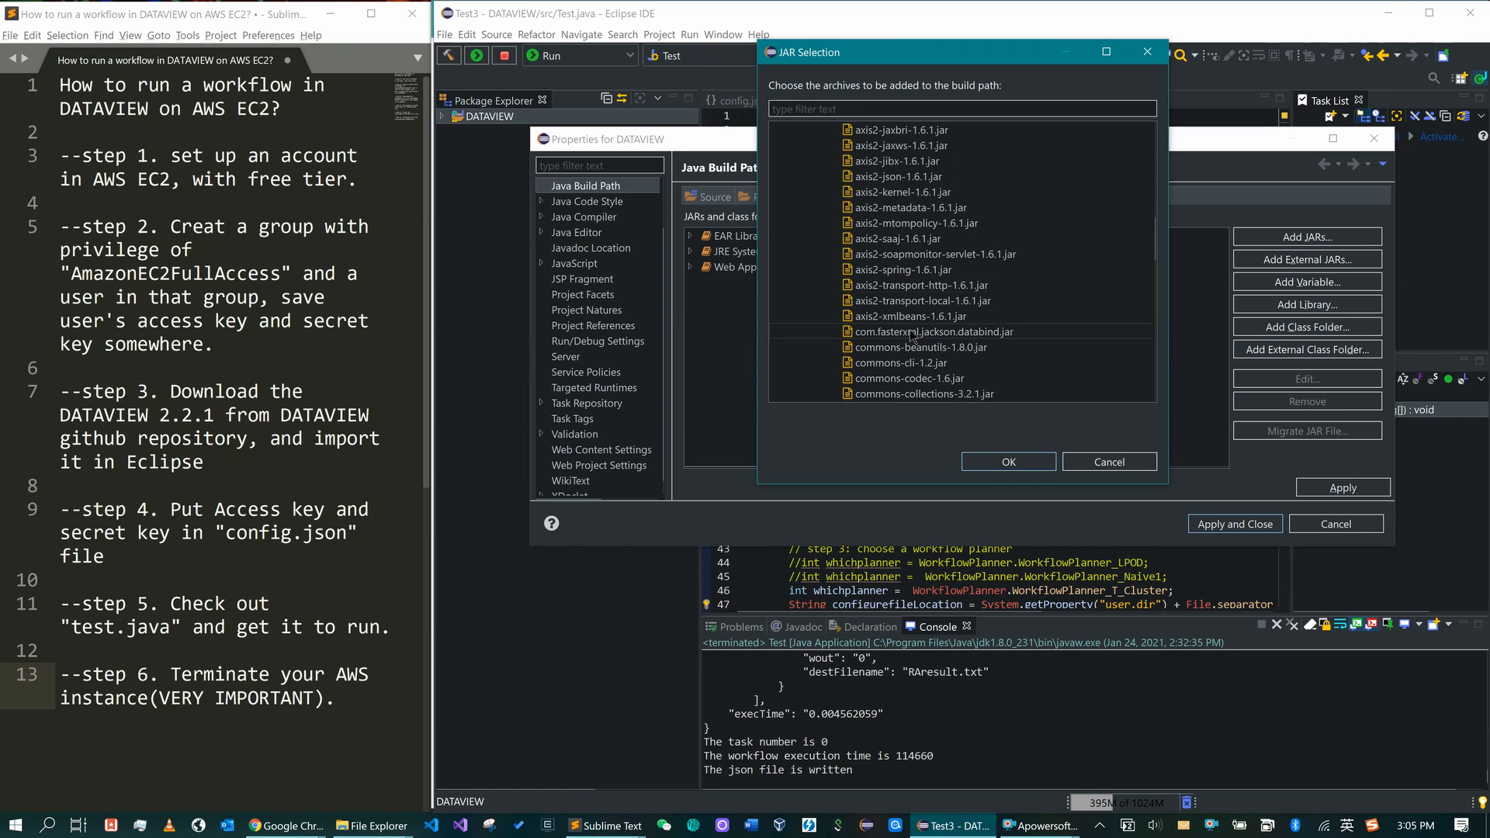
scroll(910, 336, down, 10)
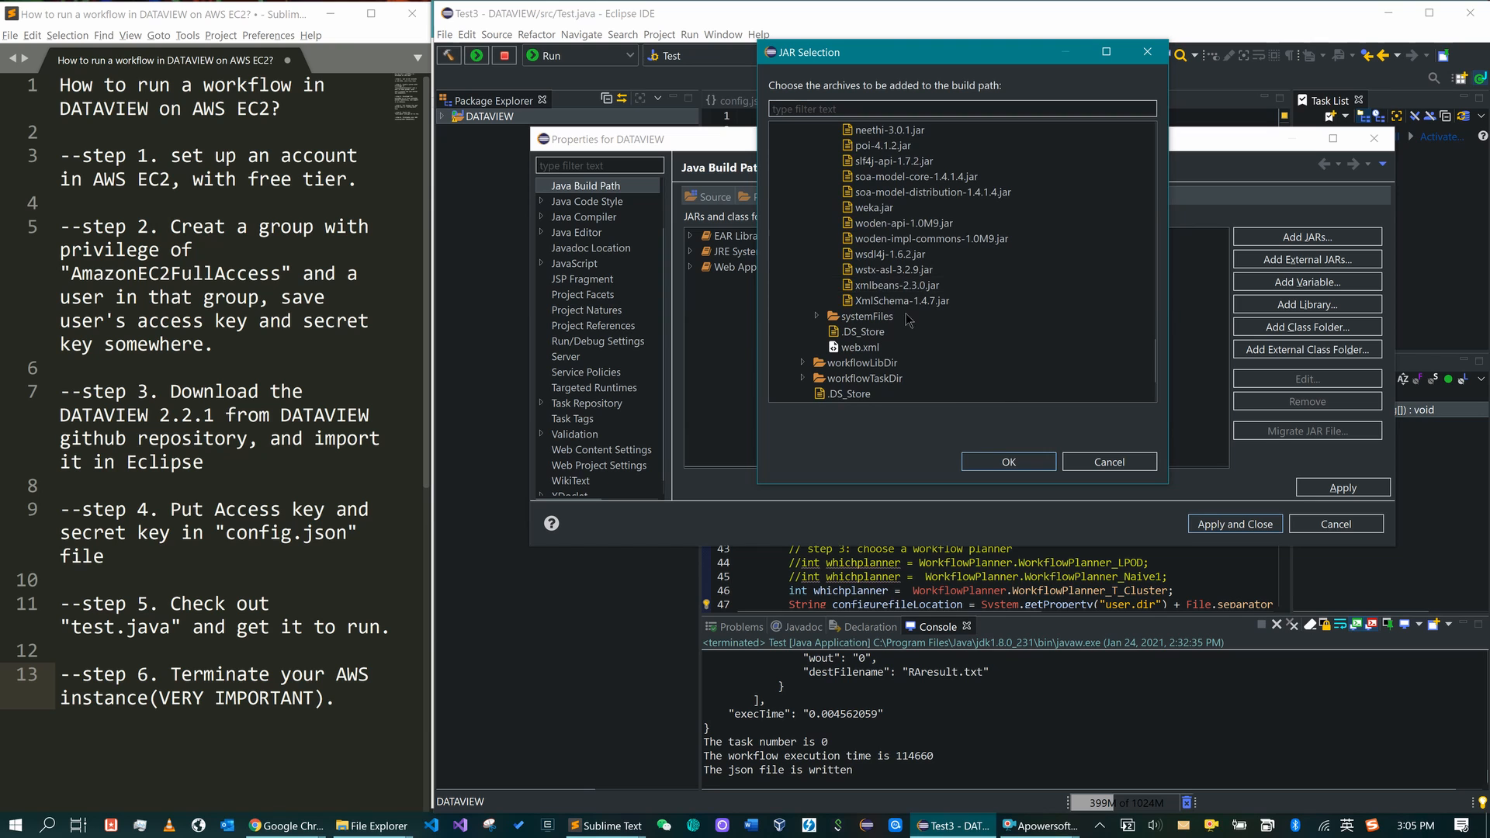
shift+click(908, 307)
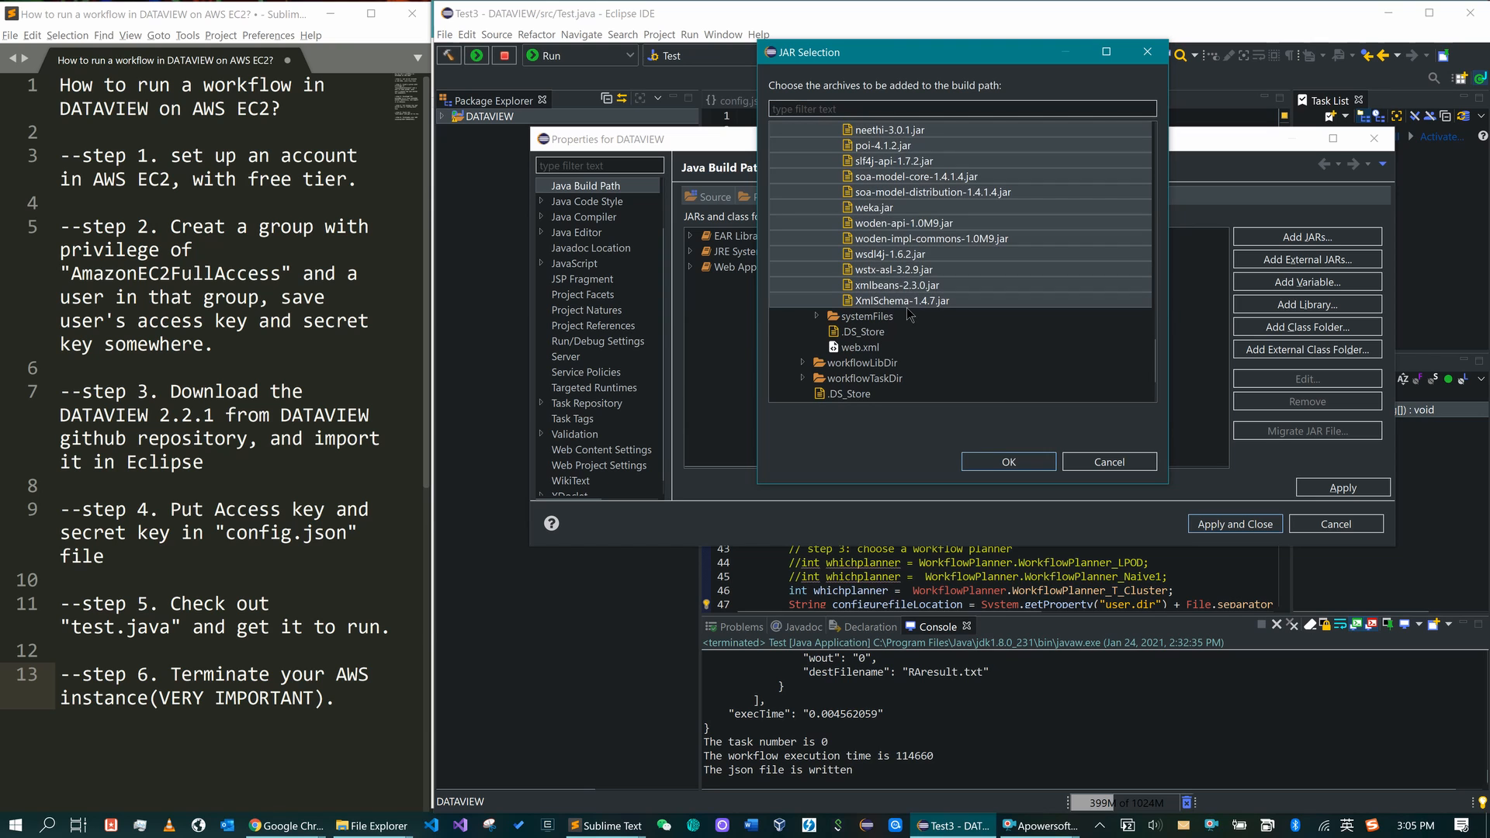
click(1011, 464)
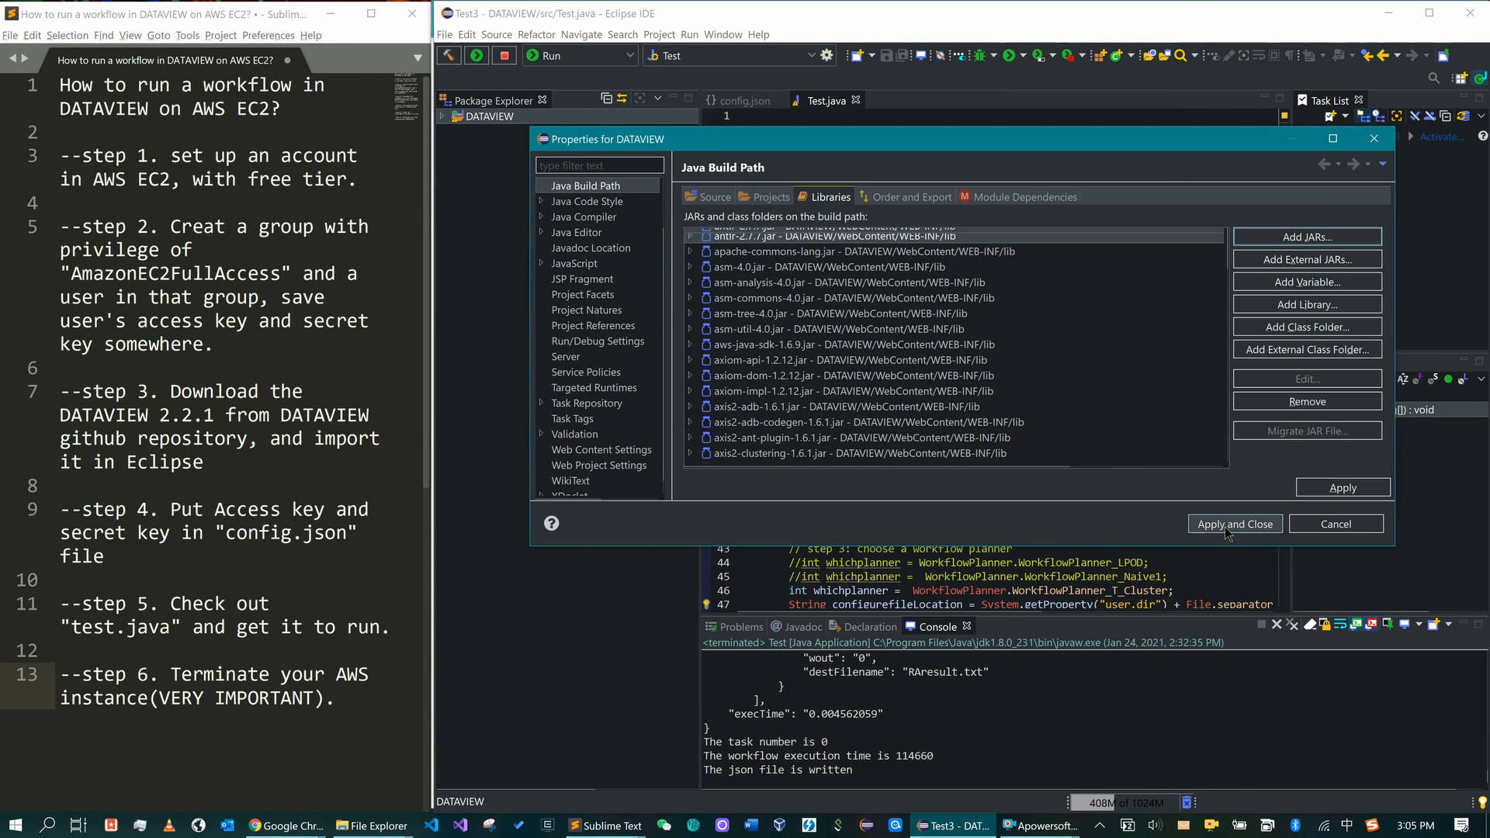
click(1233, 527)
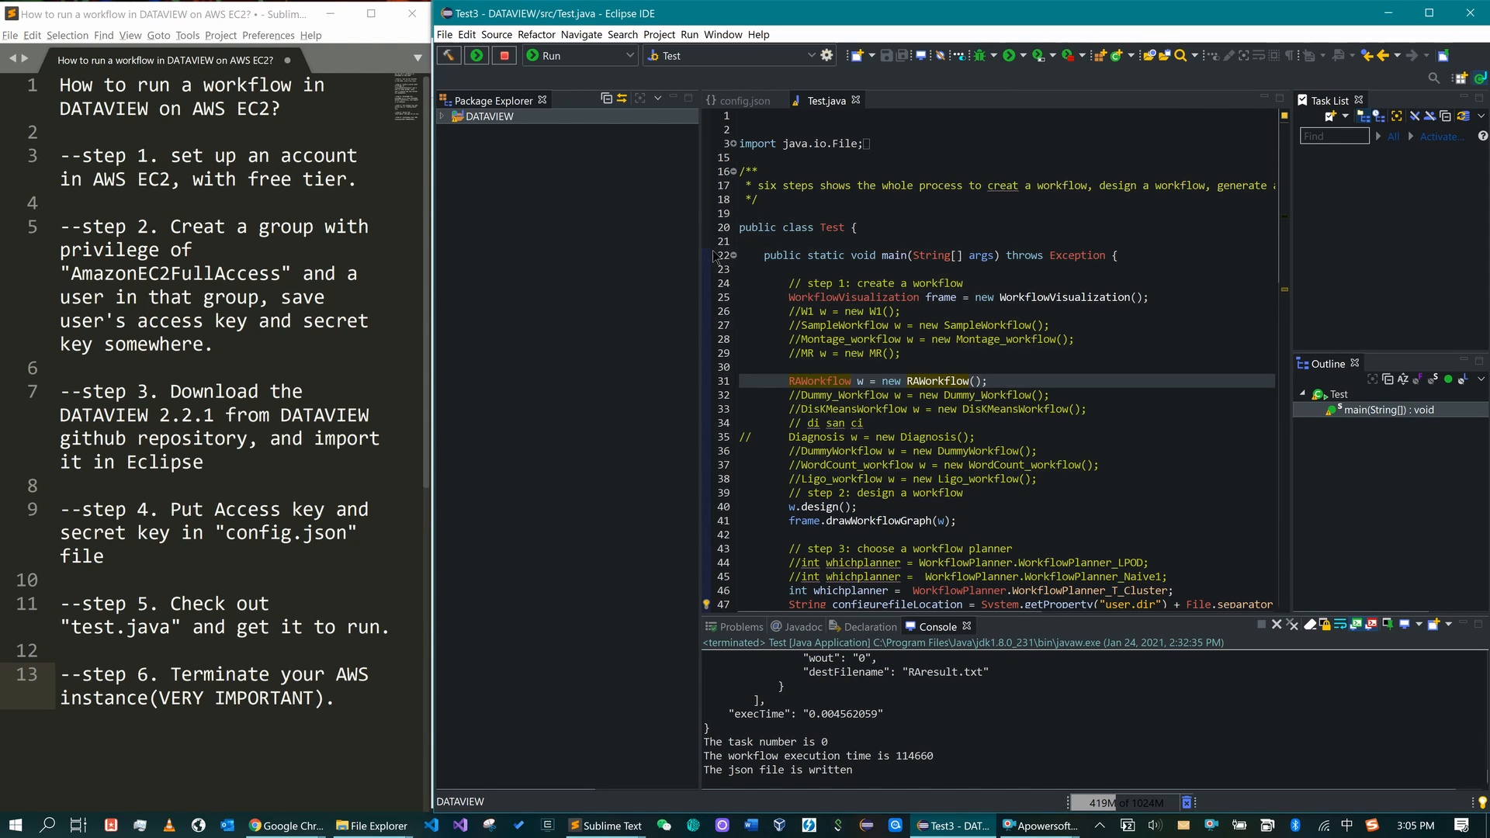
- Widen the editor area and expand DATAVIEW in Package Explorer down to the WebContent files
drag(700, 253, 680, 252)
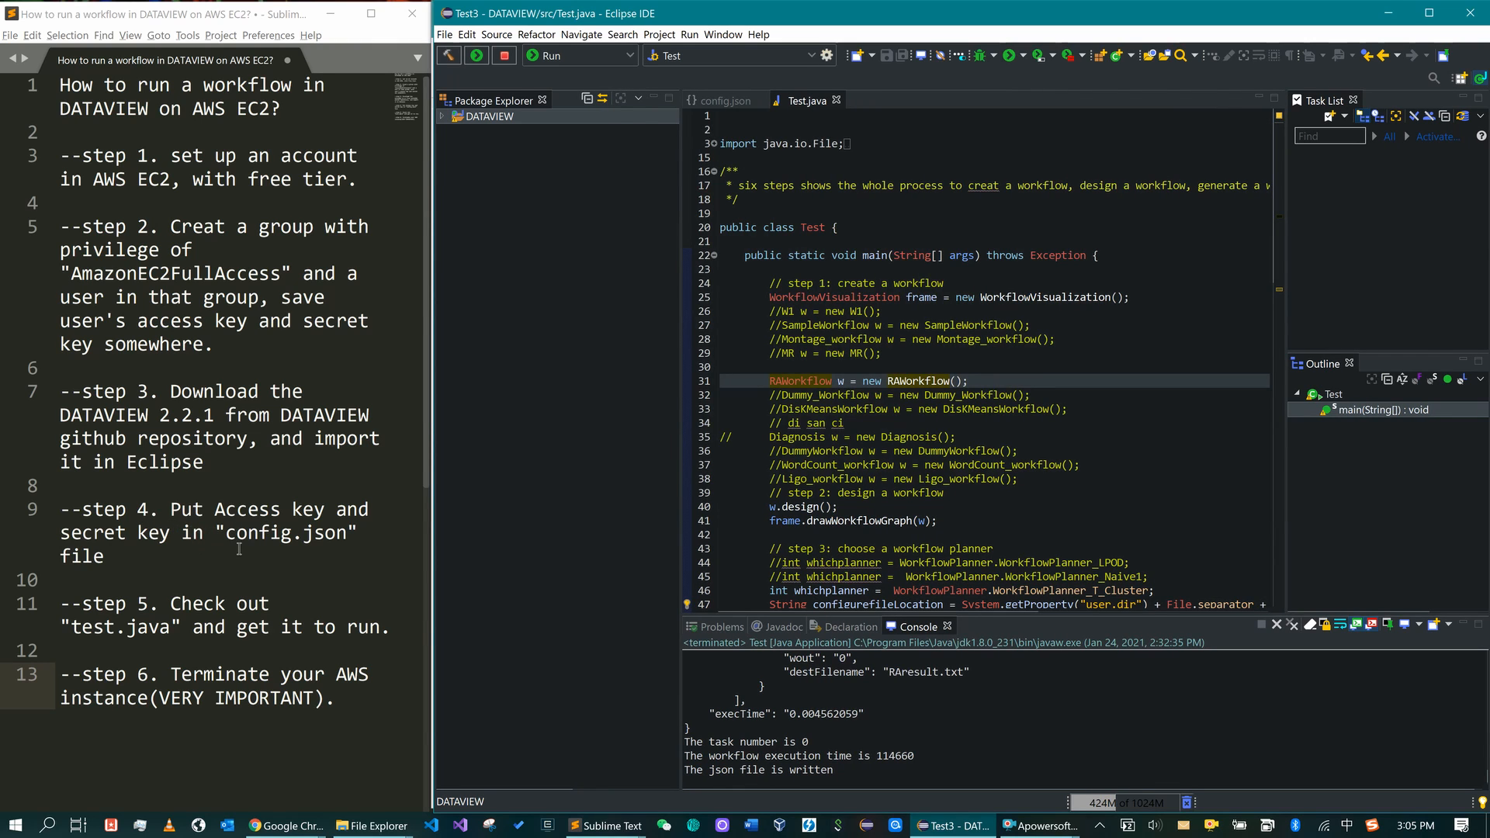
click(442, 118)
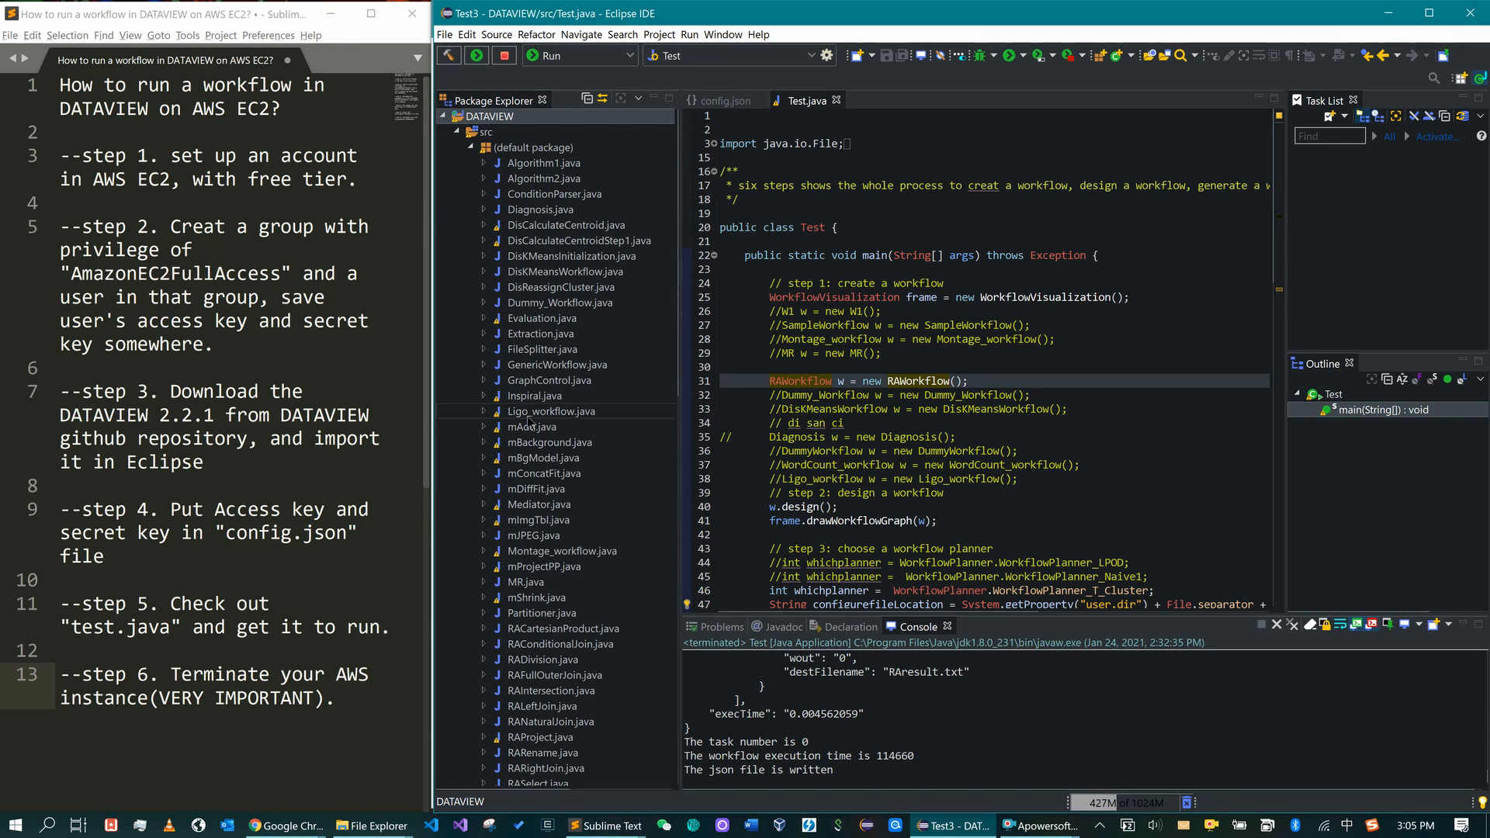
scroll(528, 419, down, 20)
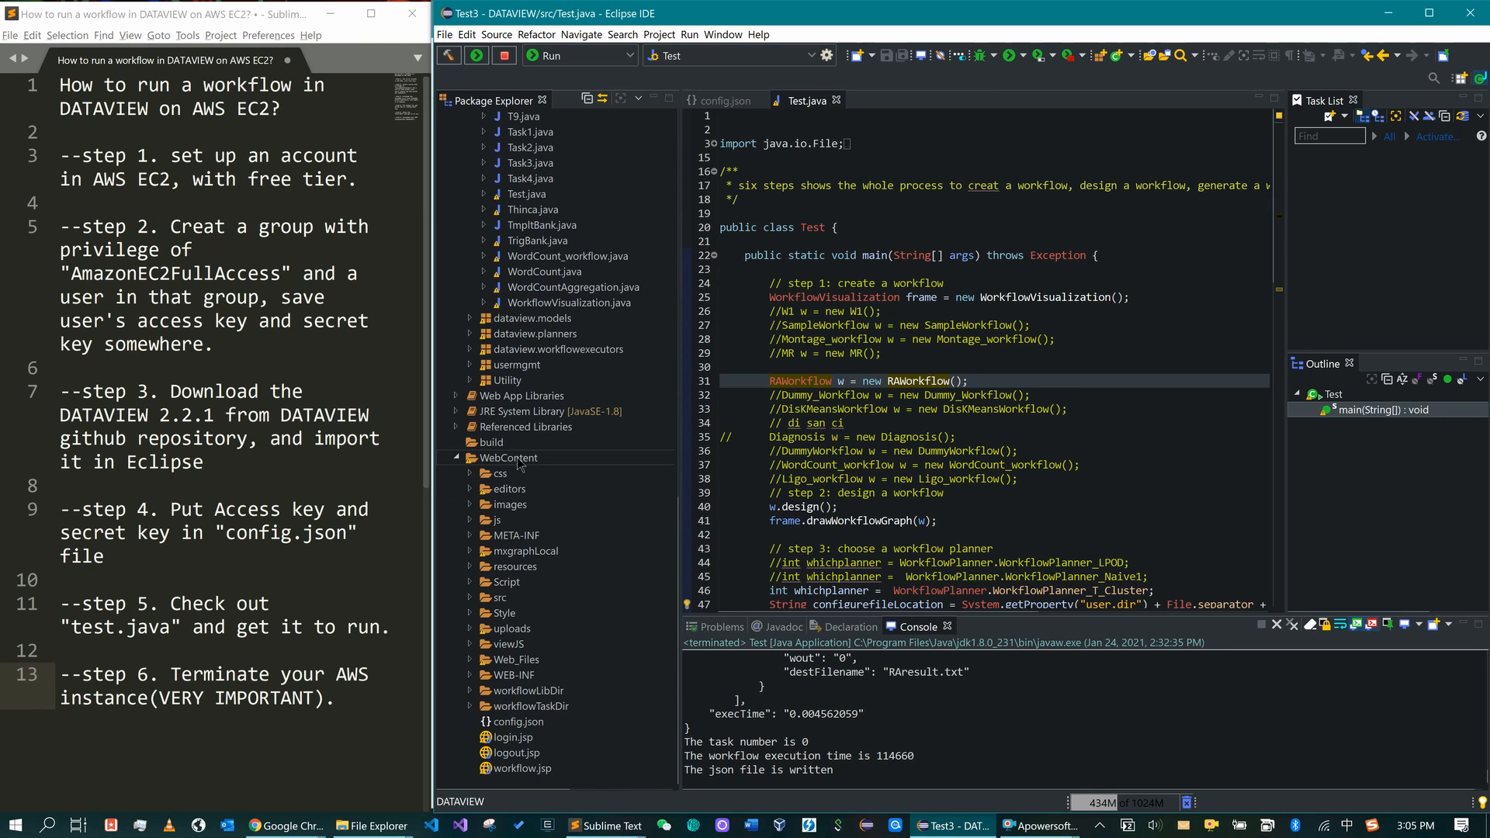
- Open config.json to review the EC2 accessKey, secretKey and groupName entries, then go back to Test.java
double_click(532, 724)
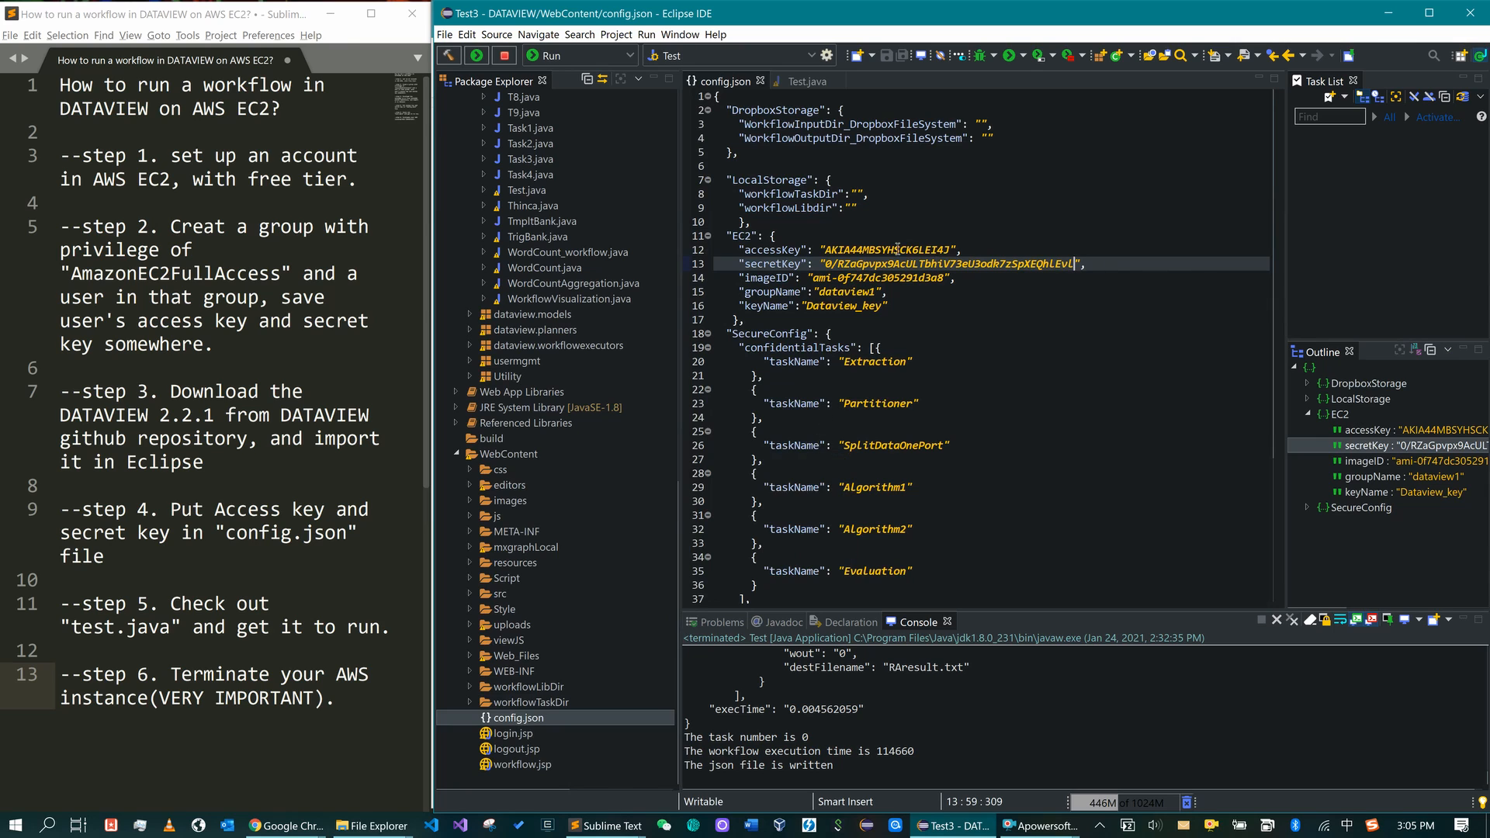
mouse_move(929, 253)
mouse_move(923, 251)
click(779, 250)
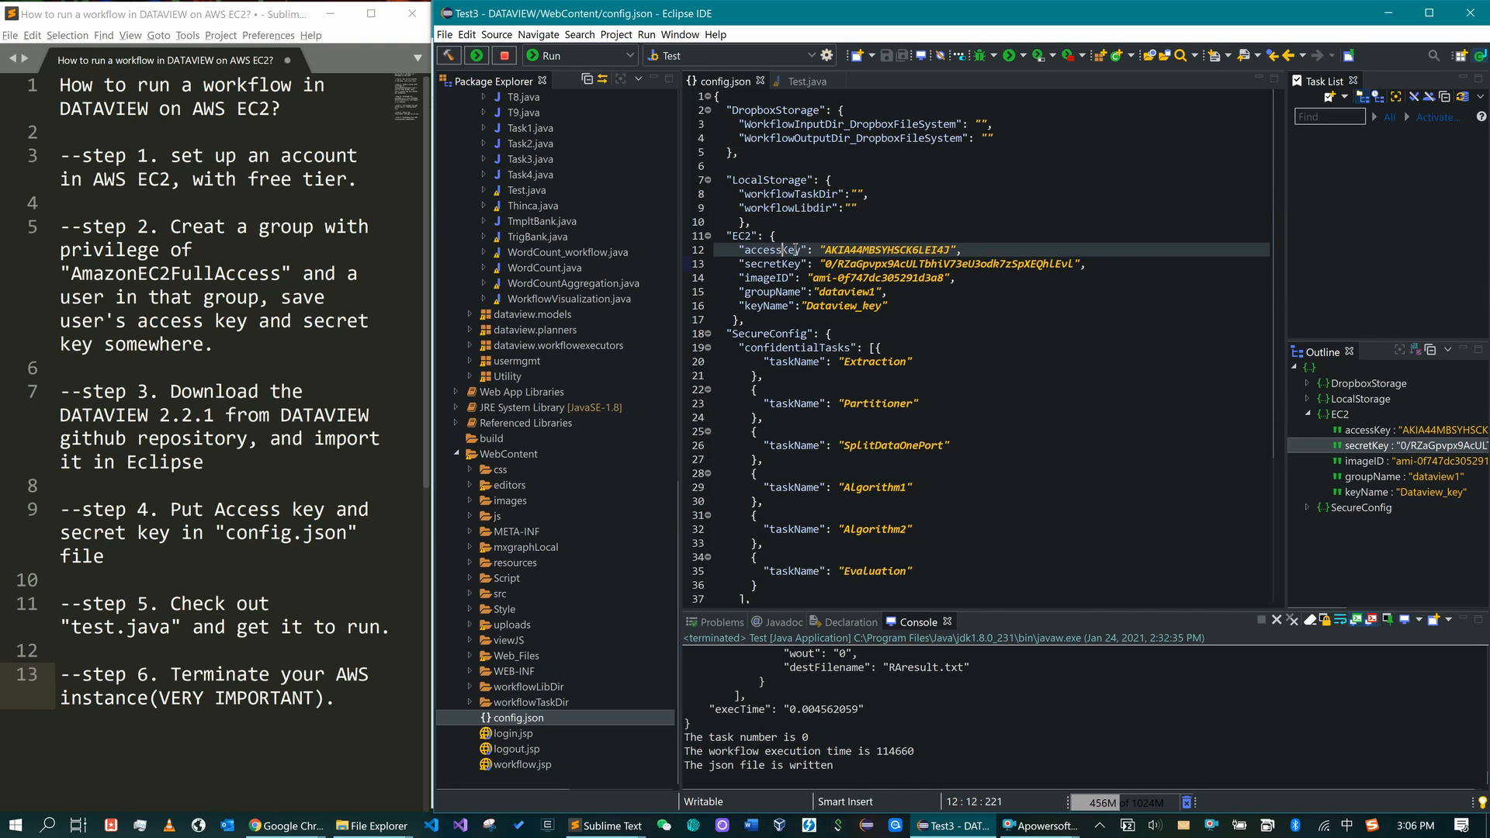
drag(800, 249, 744, 270)
click(907, 292)
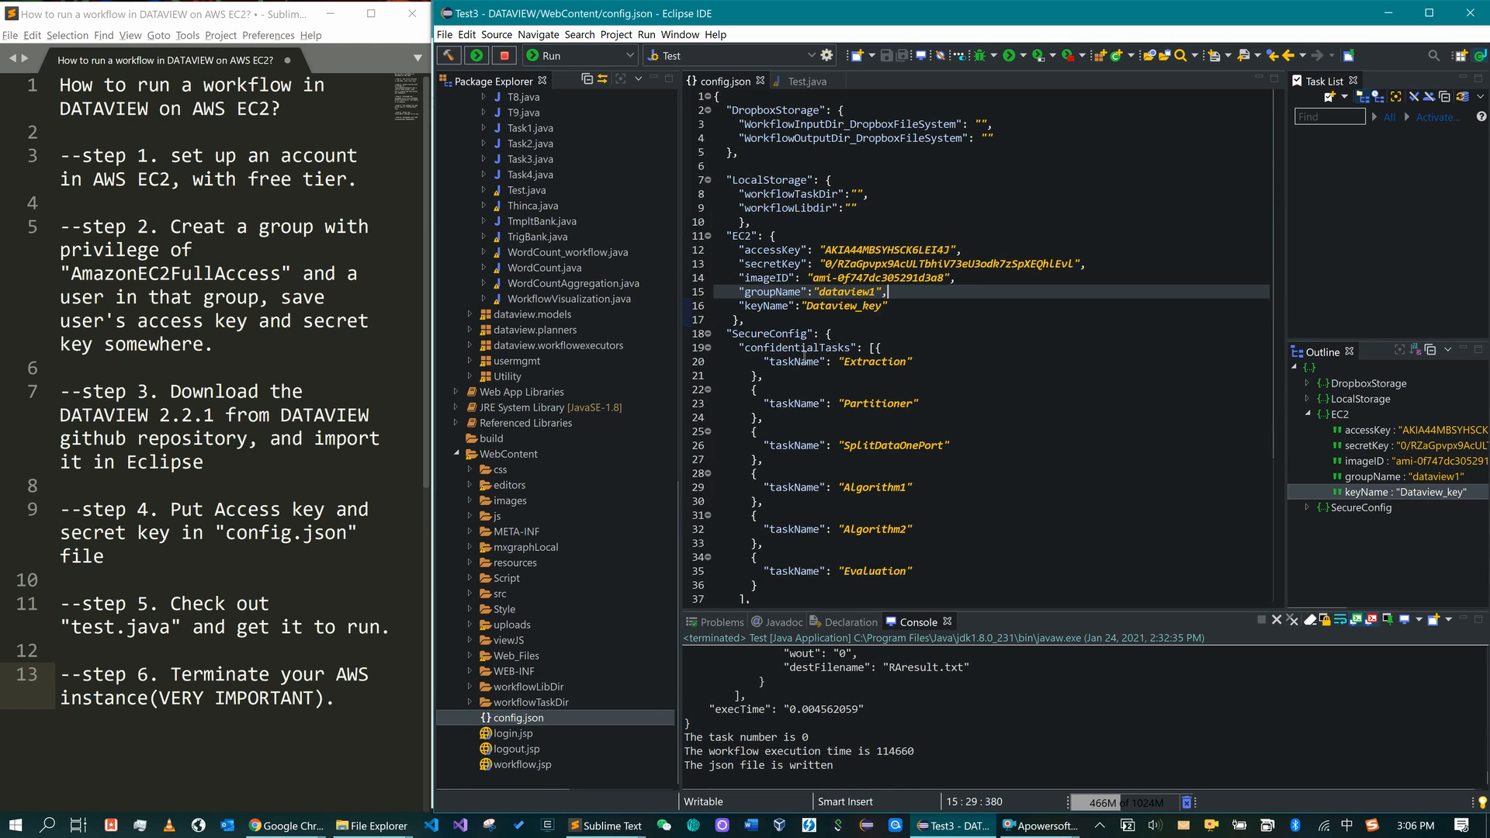
click(808, 81)
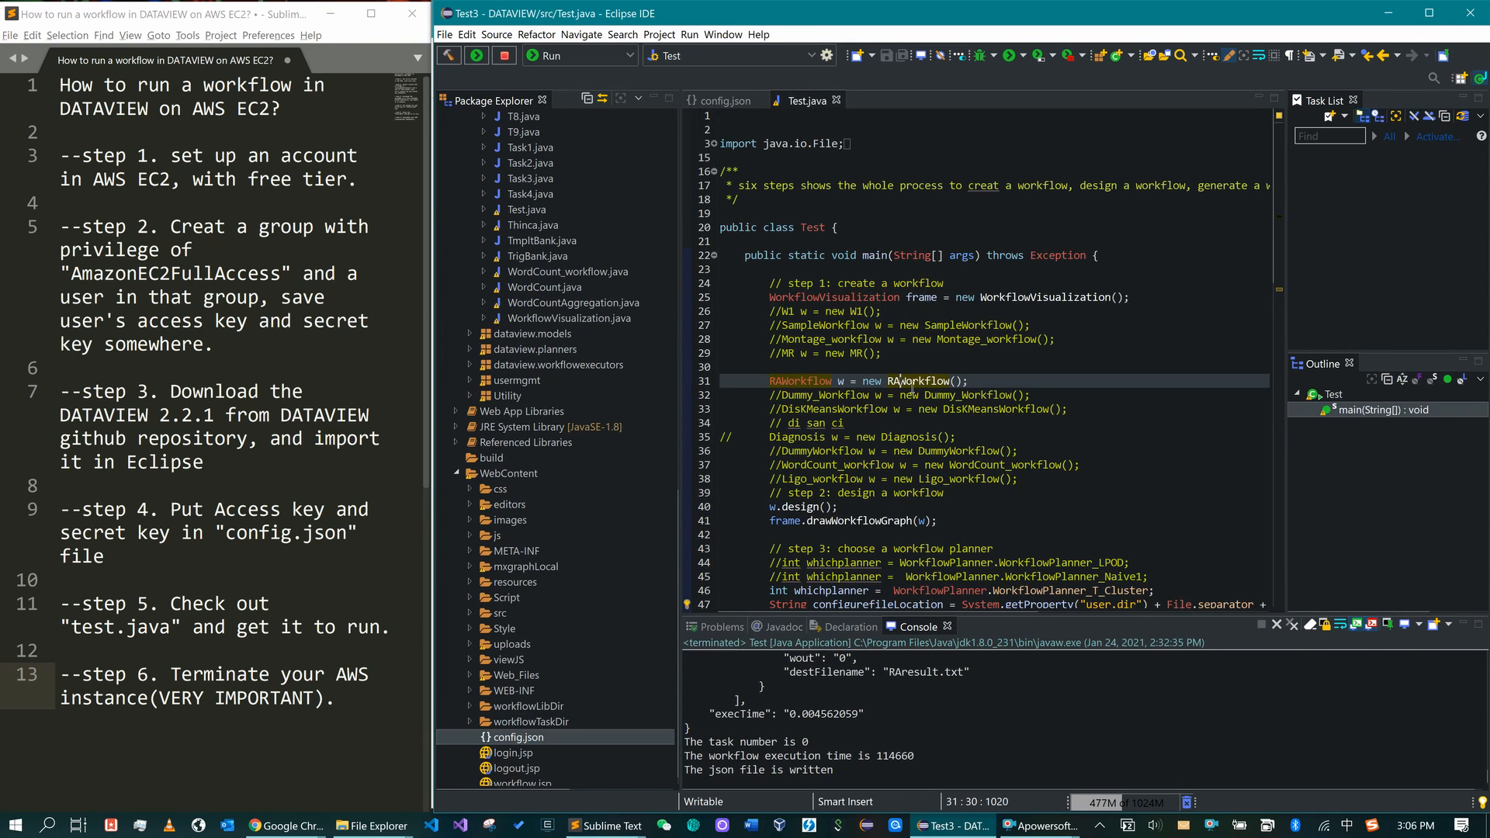
scroll(911, 387, down, 4)
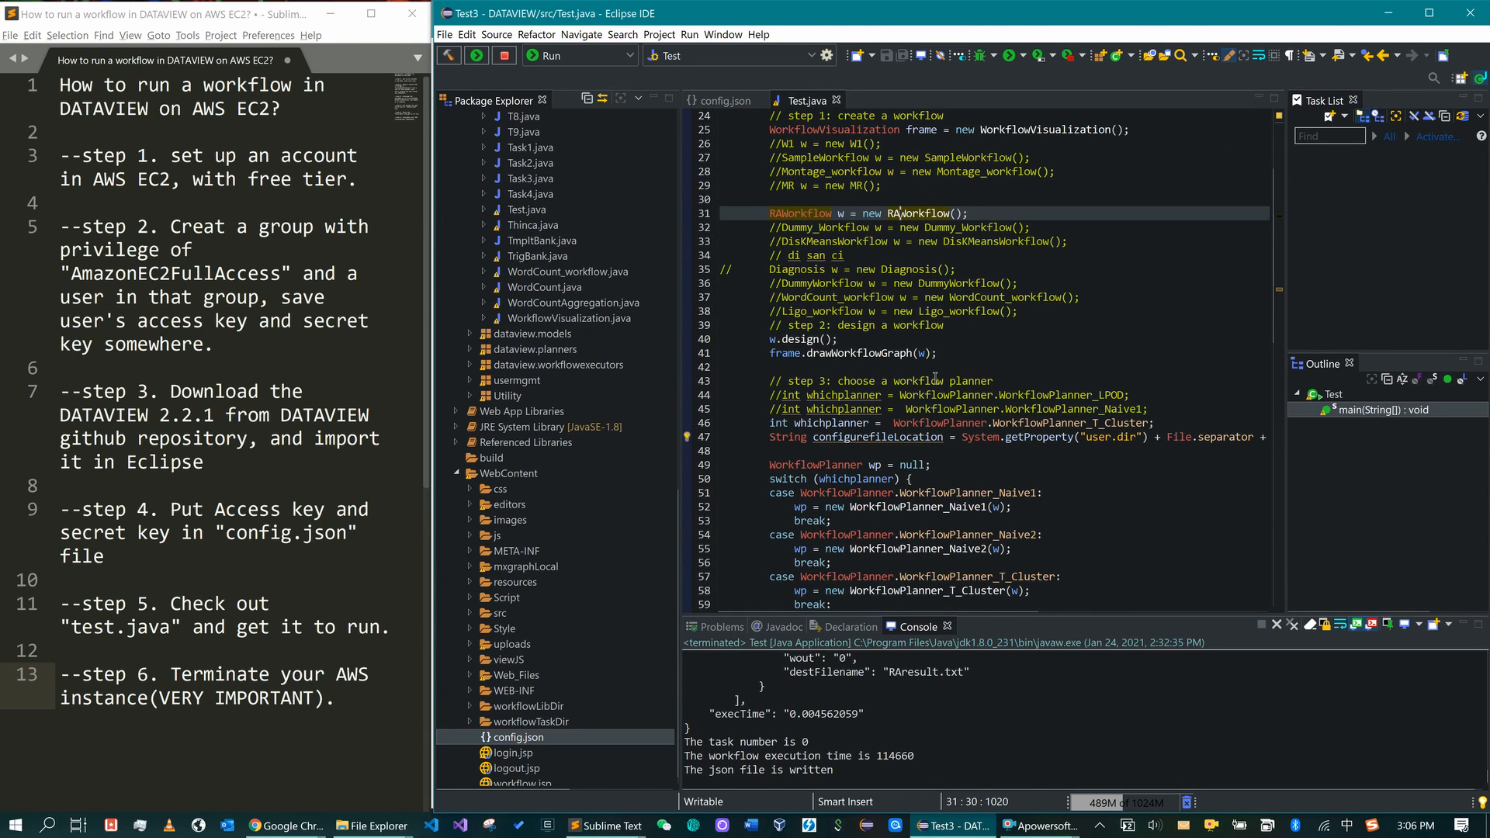
scroll(958, 297, up, 3)
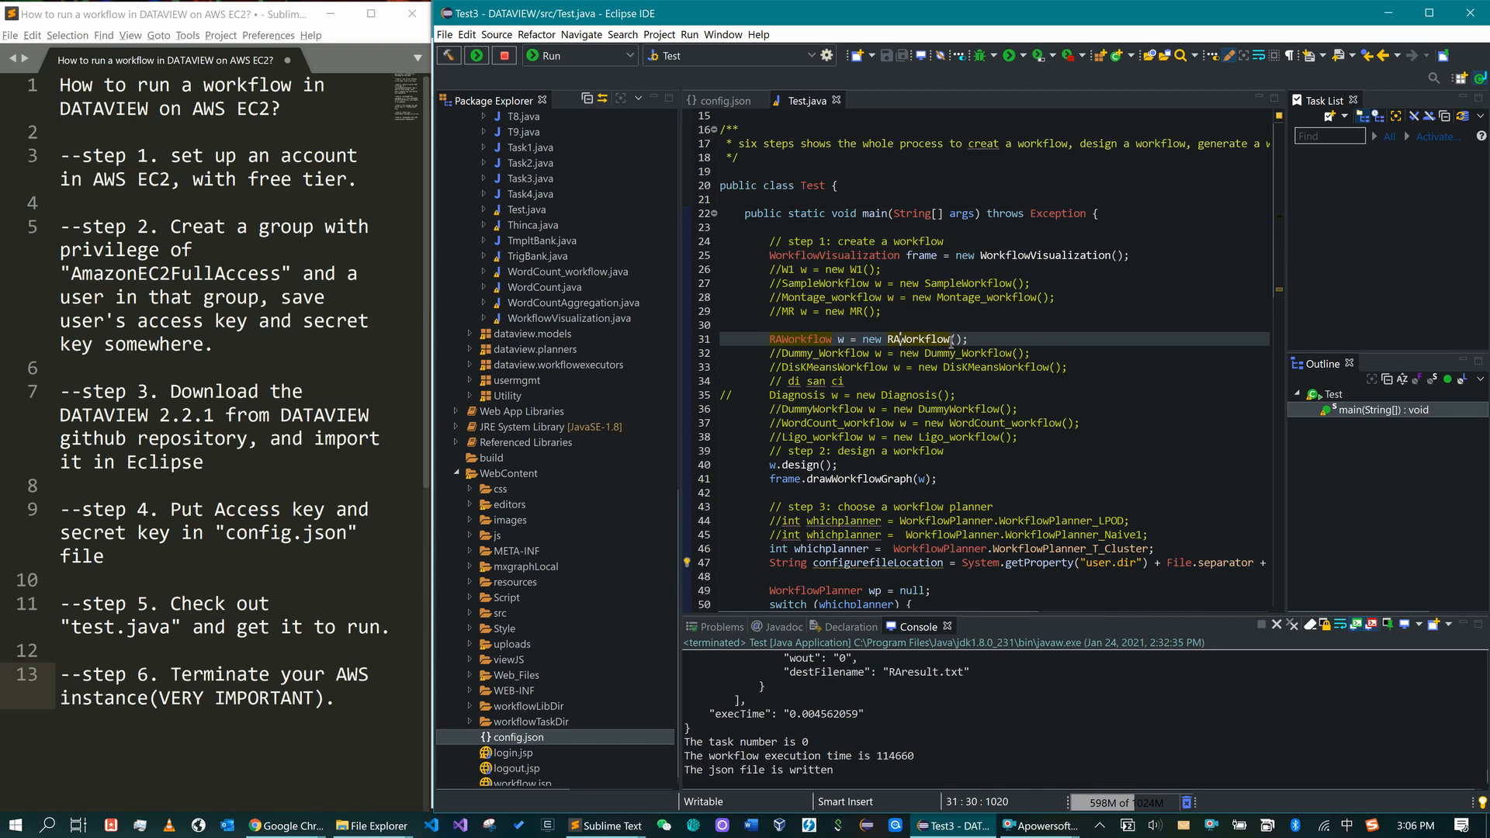
click(952, 339)
scroll(962, 419, down, 4)
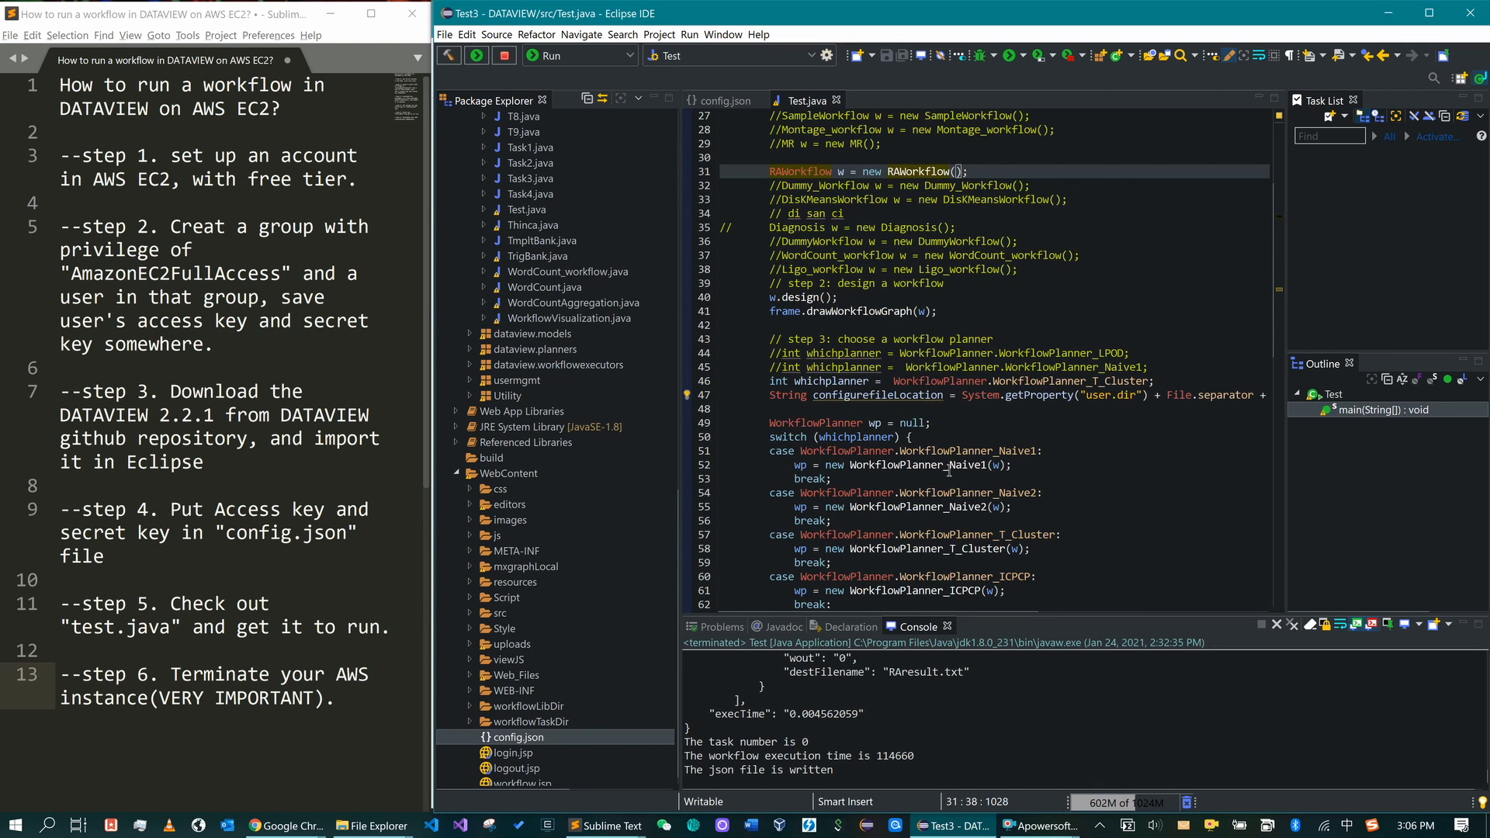
scroll(950, 471, down, 4)
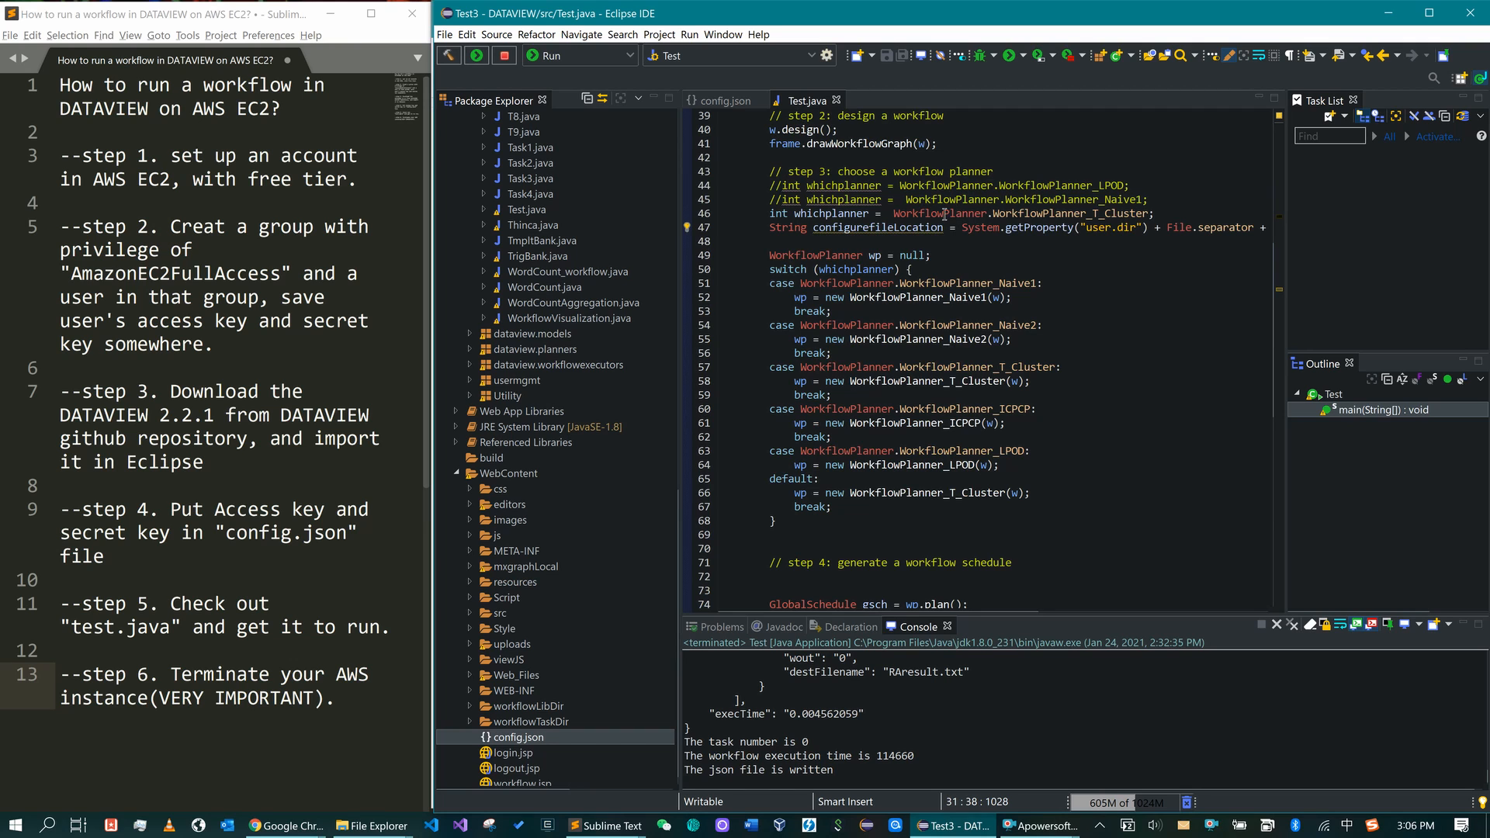
mouse_move(1100, 216)
mouse_move(1133, 199)
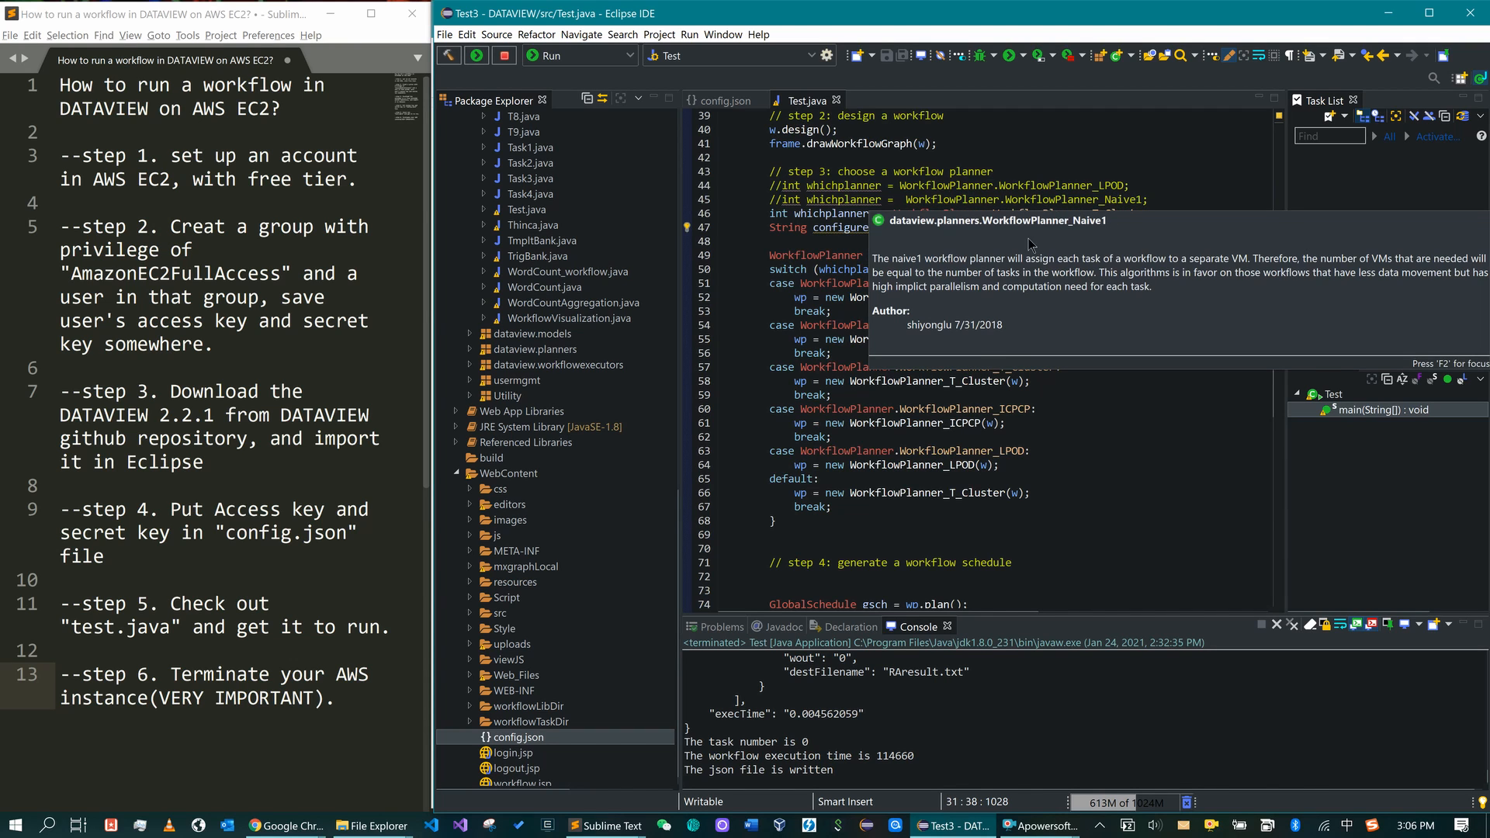
scroll(1002, 430, down, 5)
scroll(1002, 429, down, 3)
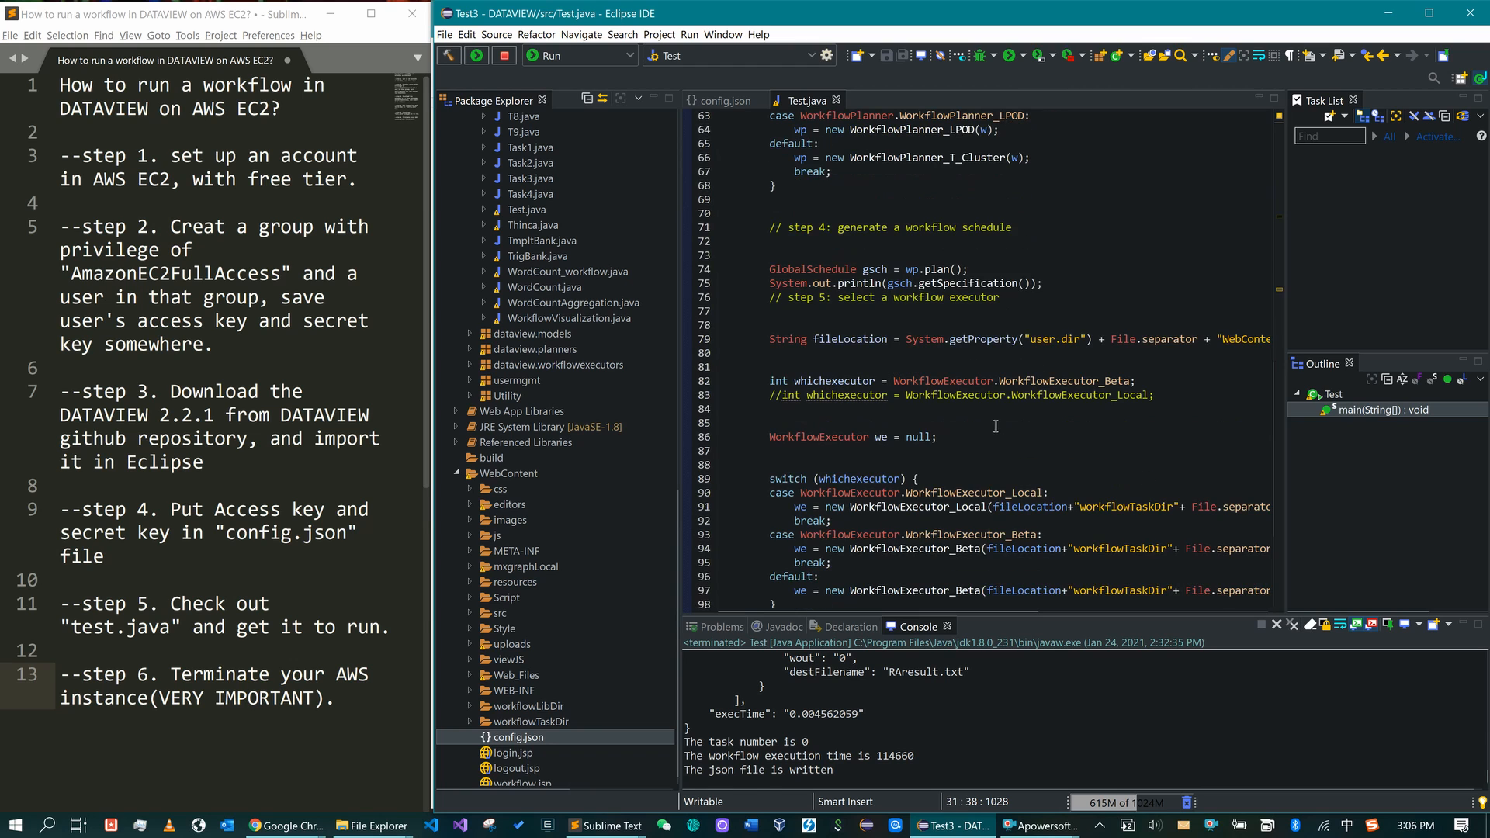
mouse_move(993, 381)
scroll(983, 401, up, 14)
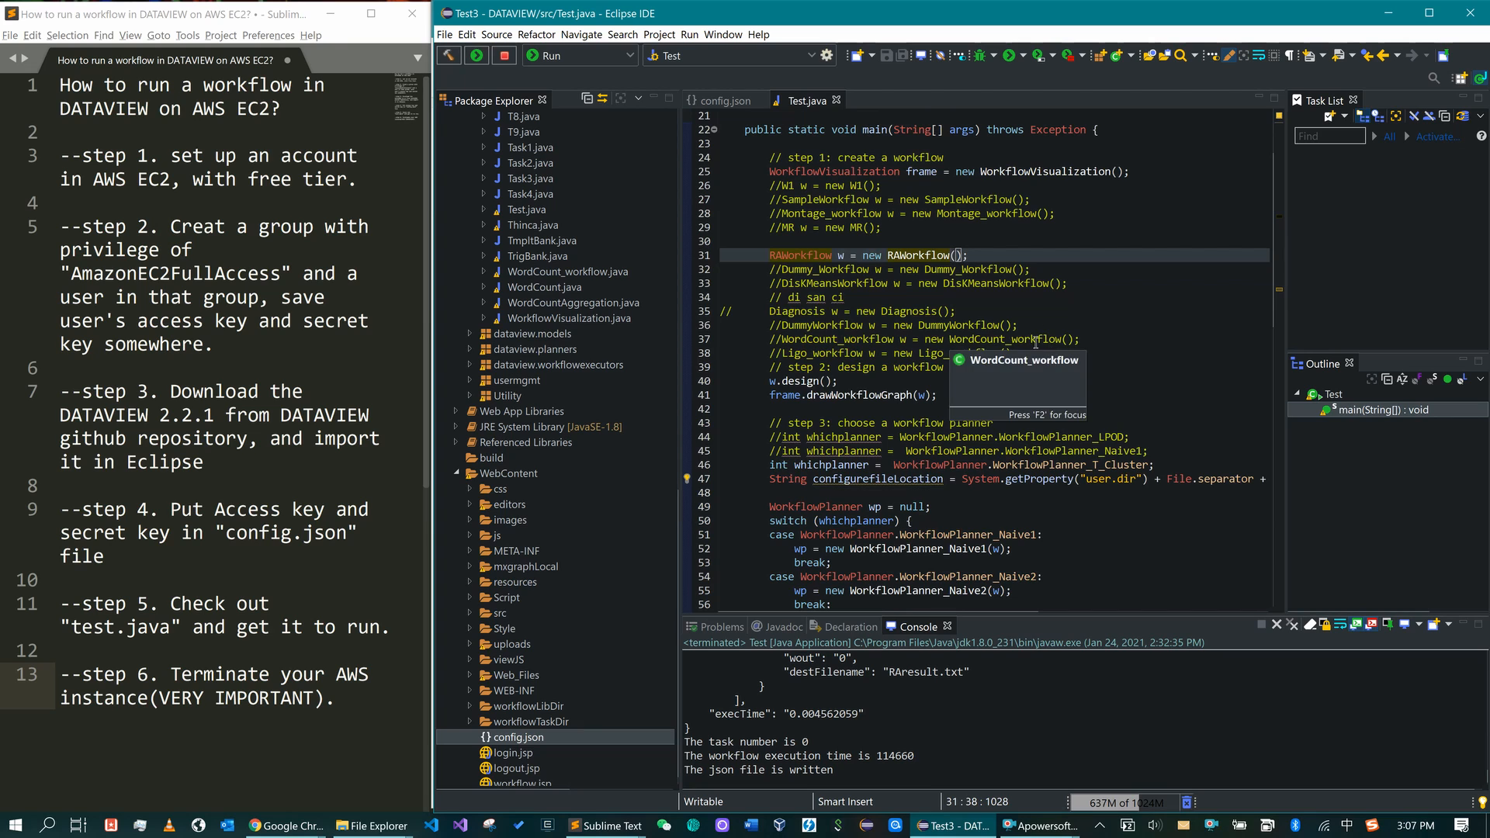
- Rerun Test.java and minimize the workflow graph window that appears
click(1007, 353)
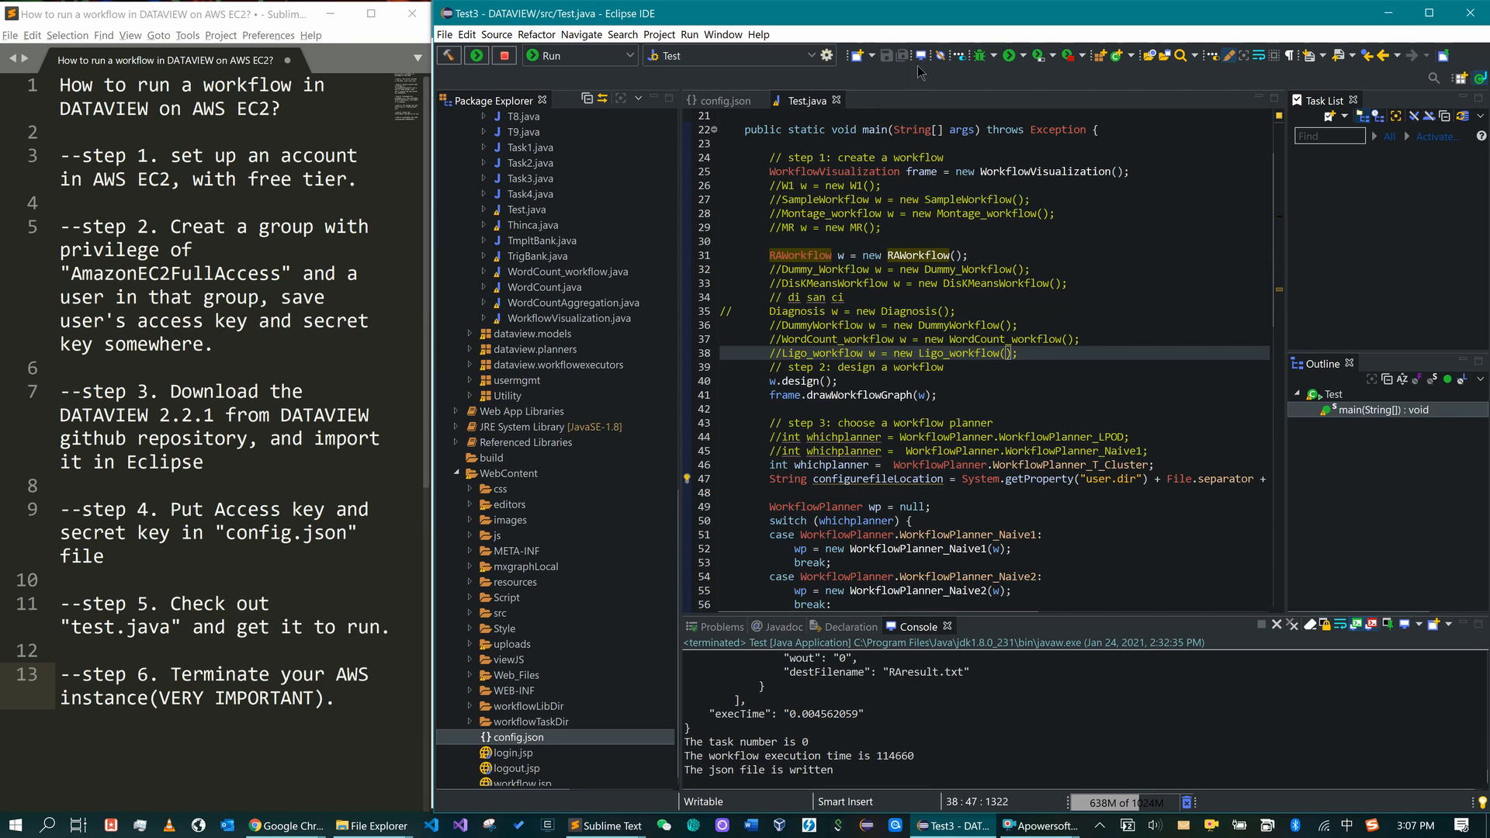
click(1009, 55)
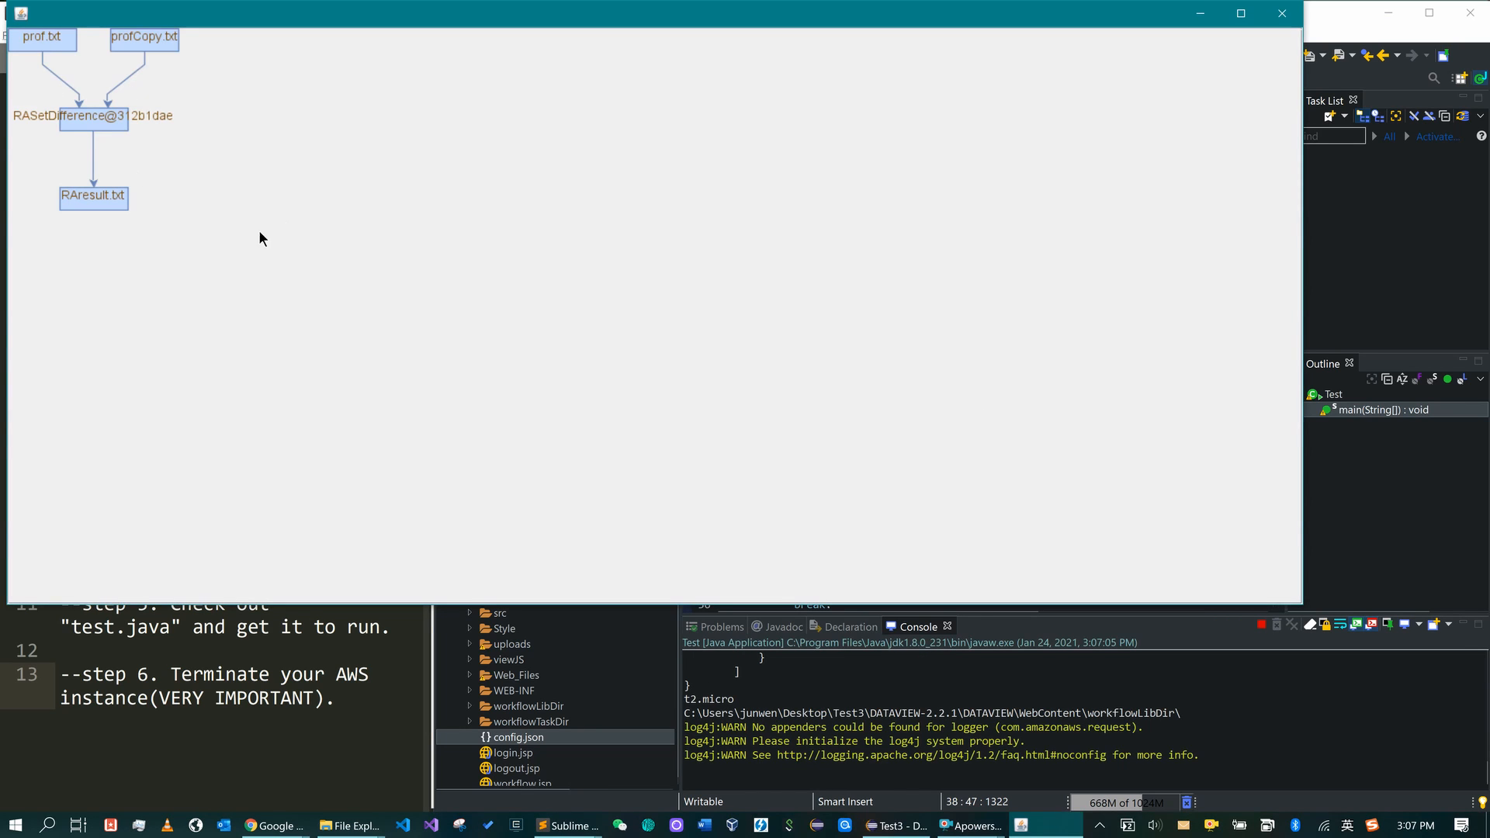
click(1202, 19)
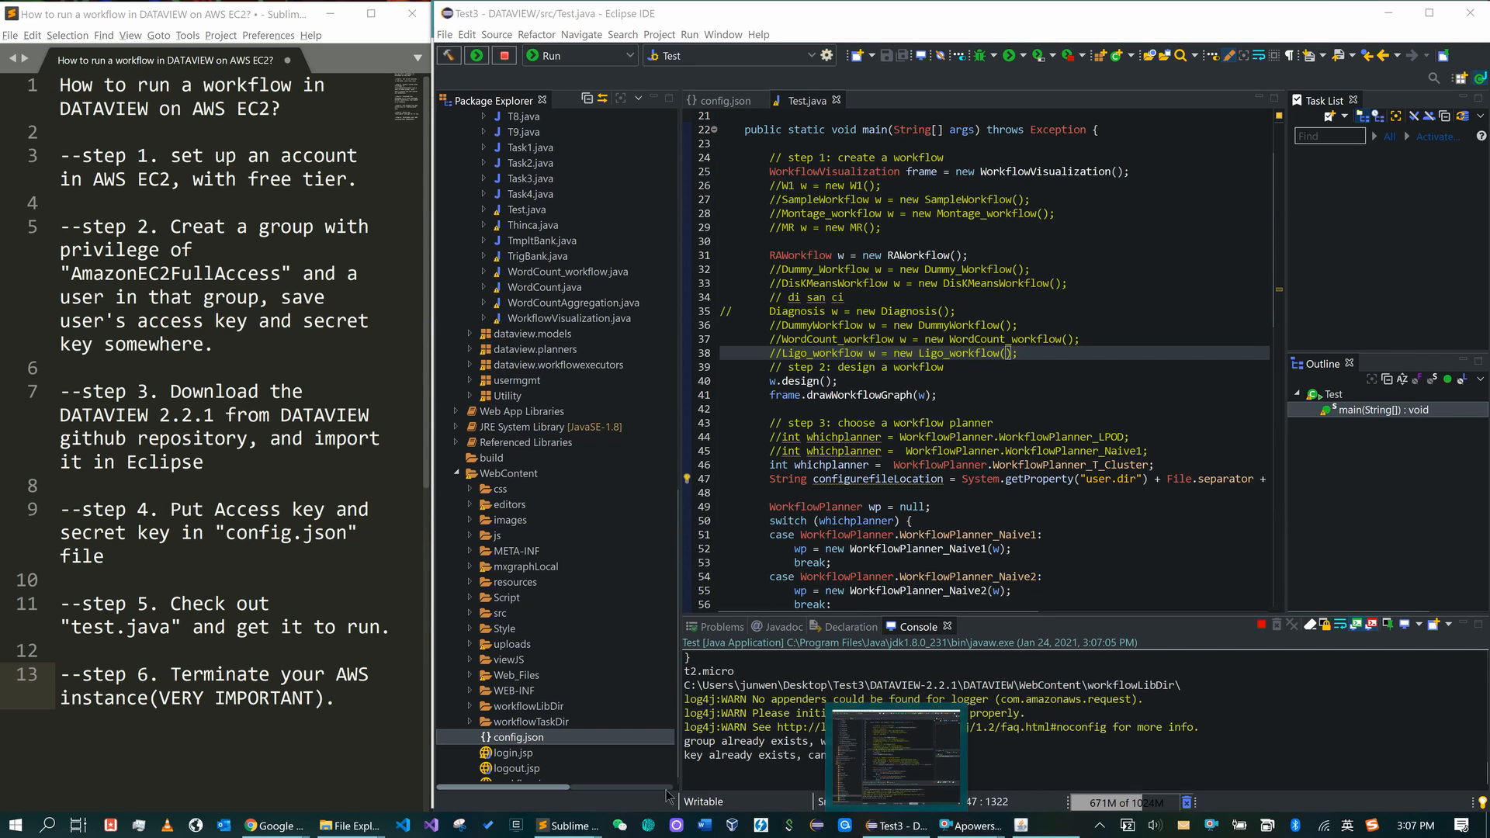
- In the AWS console browser window, go to EC2 from the Services menu under Compute
mouse_move(273, 826)
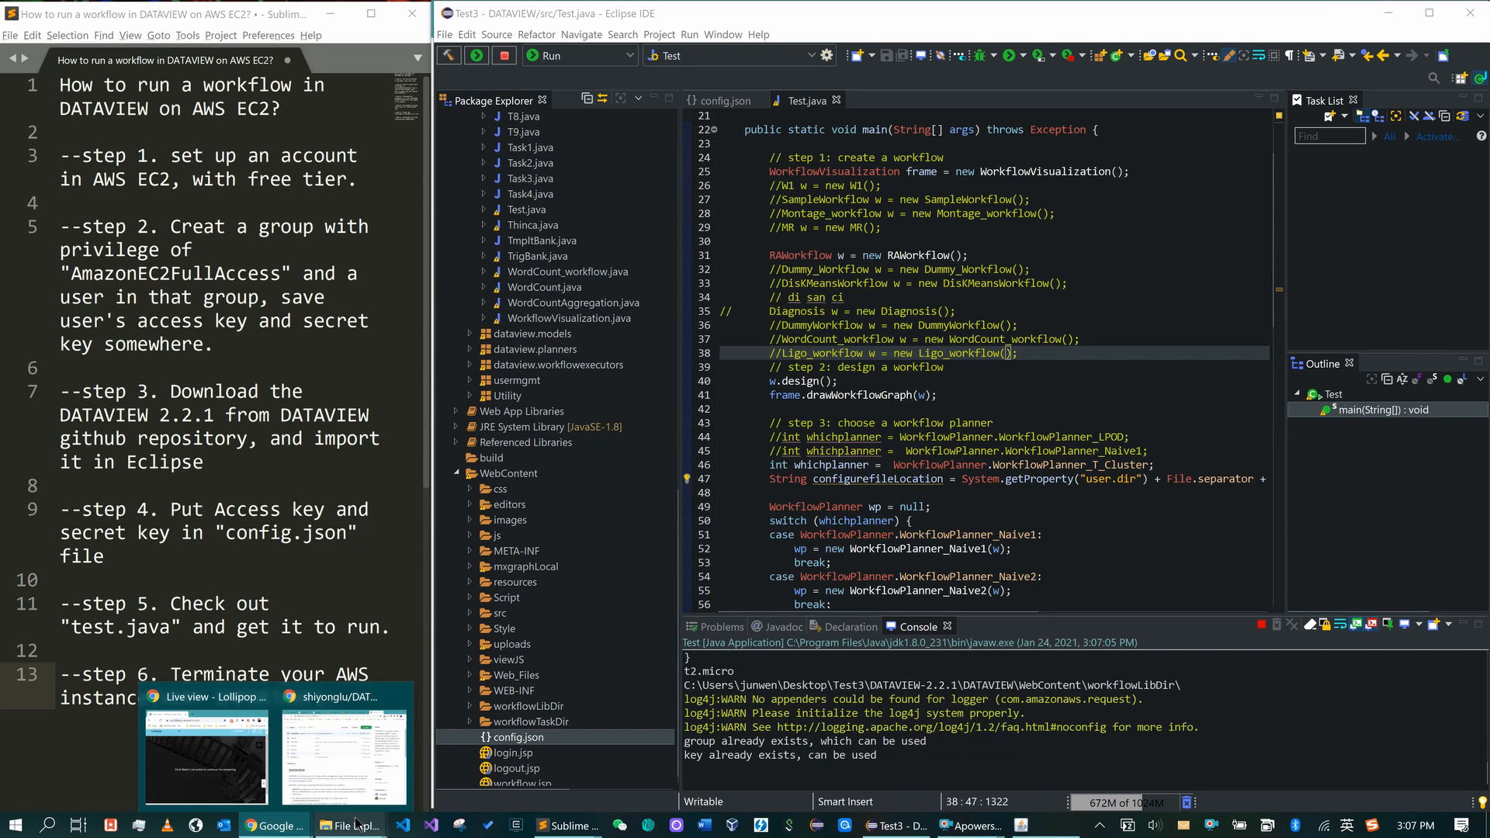
click(356, 770)
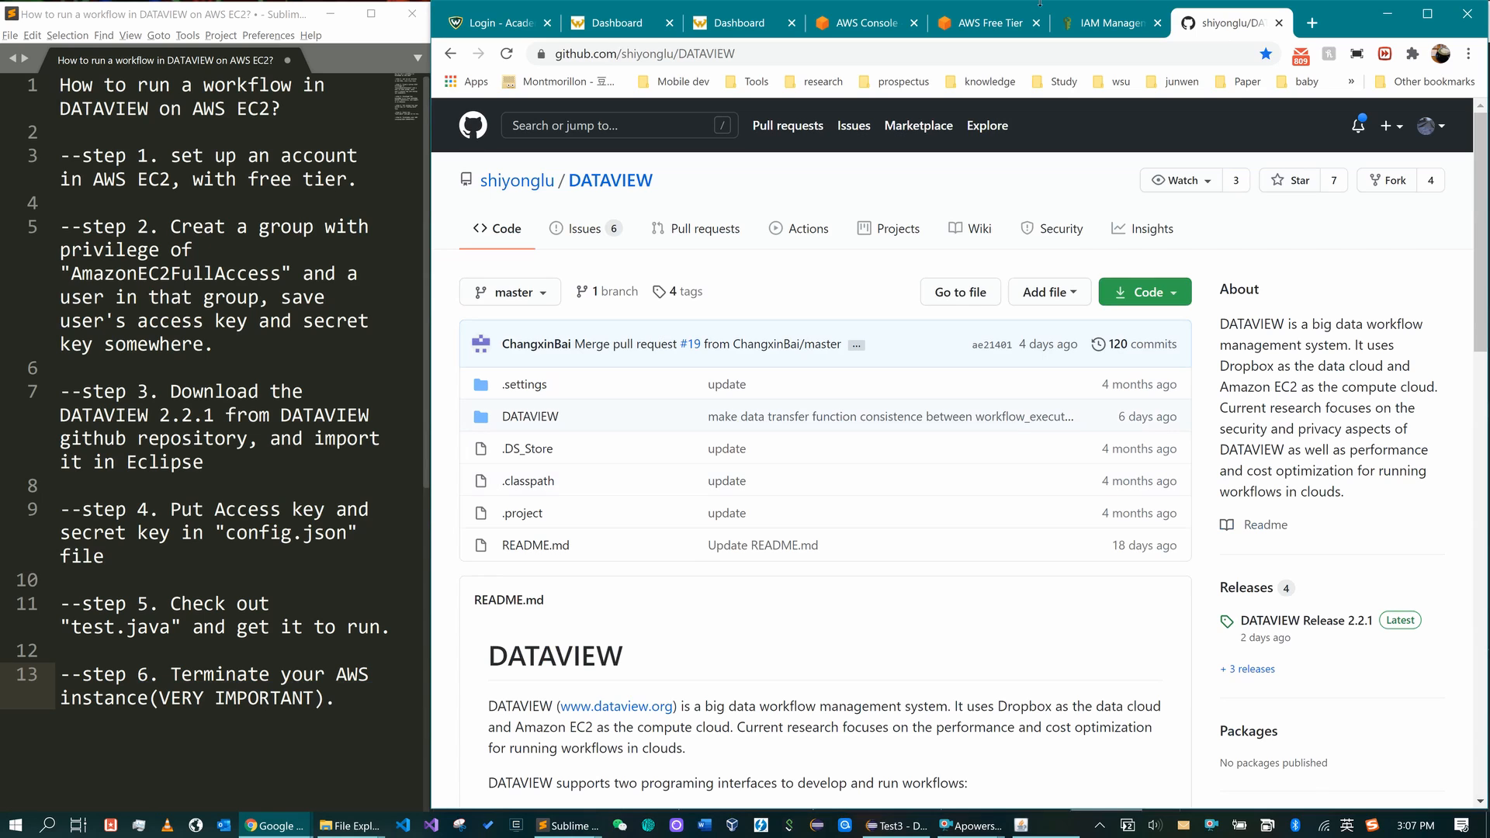
click(982, 22)
click(1106, 23)
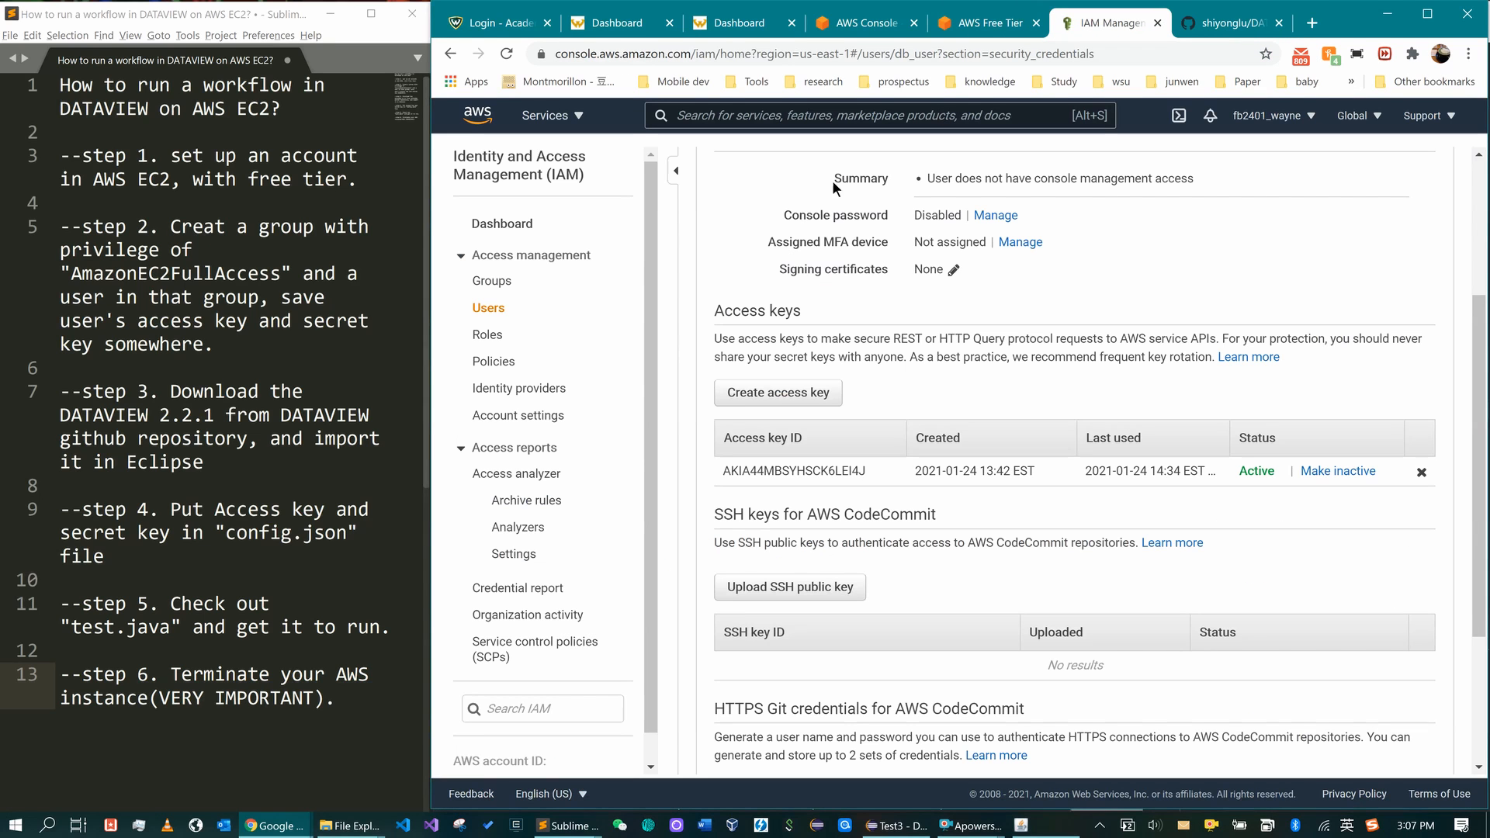
click(571, 118)
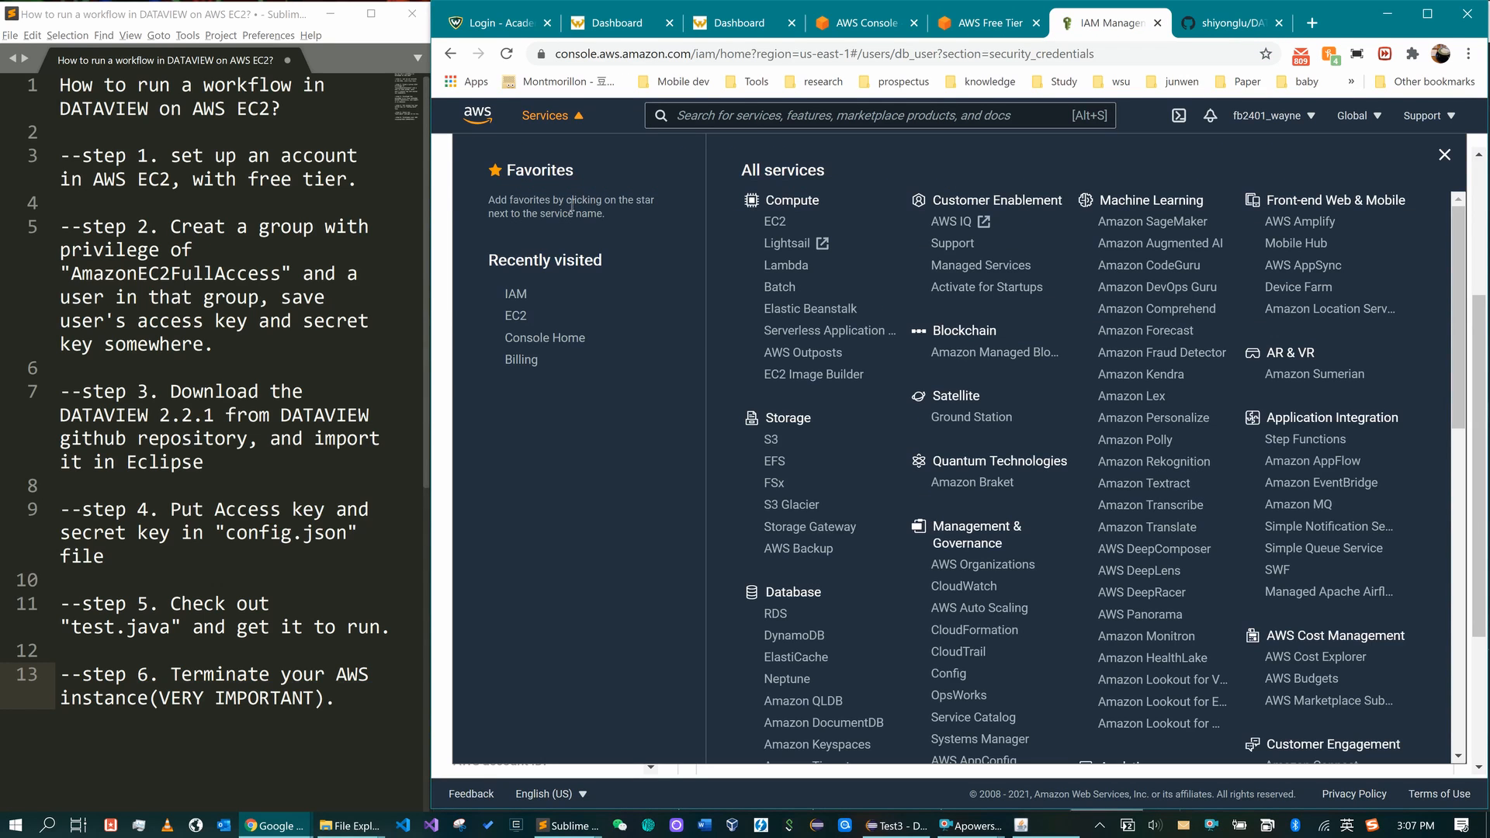
click(517, 315)
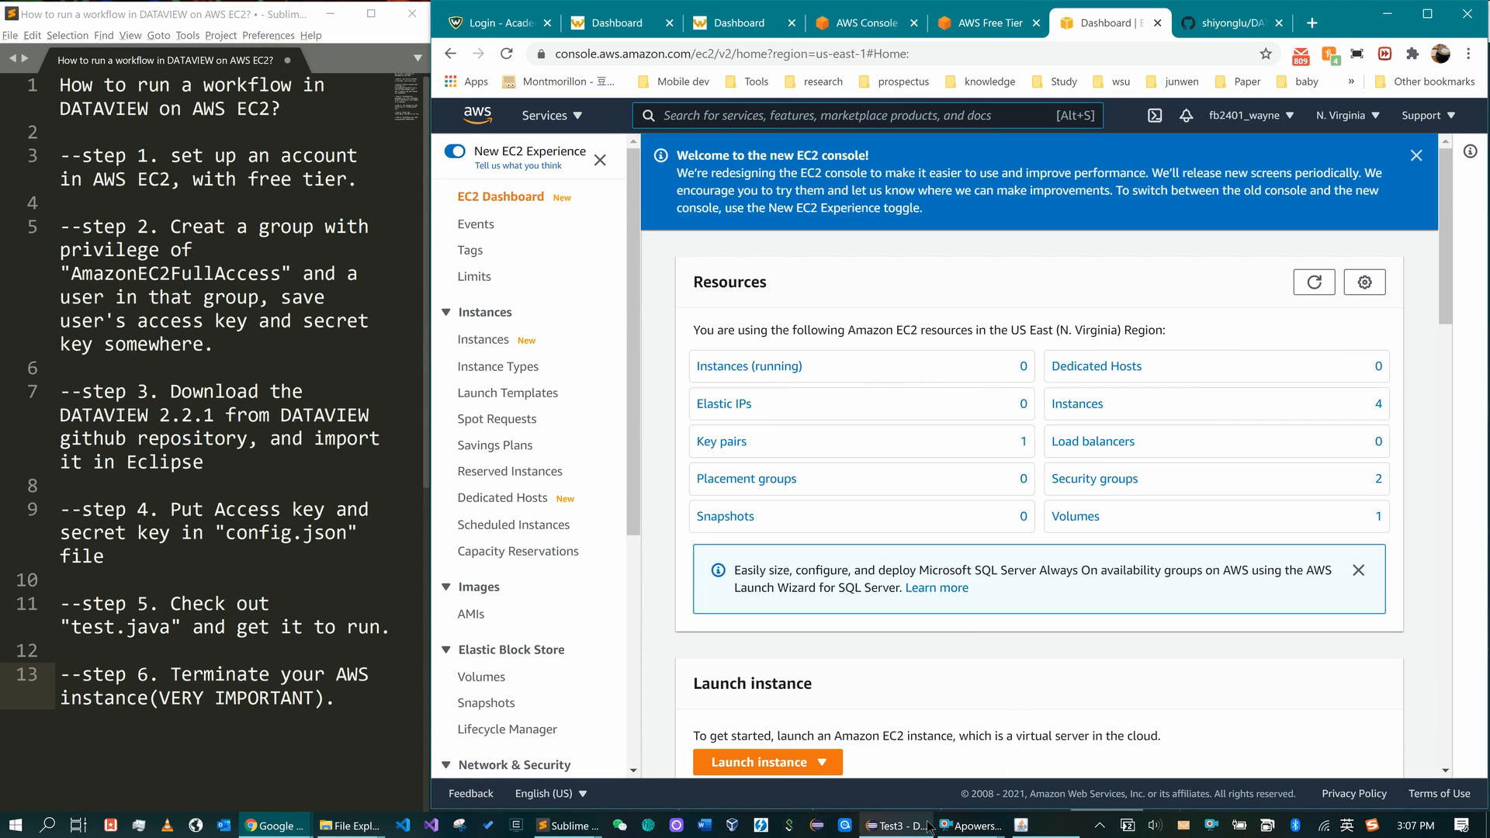
- Check Eclipse briefly, then bring the Chrome EC2 Dashboard window back
click(900, 827)
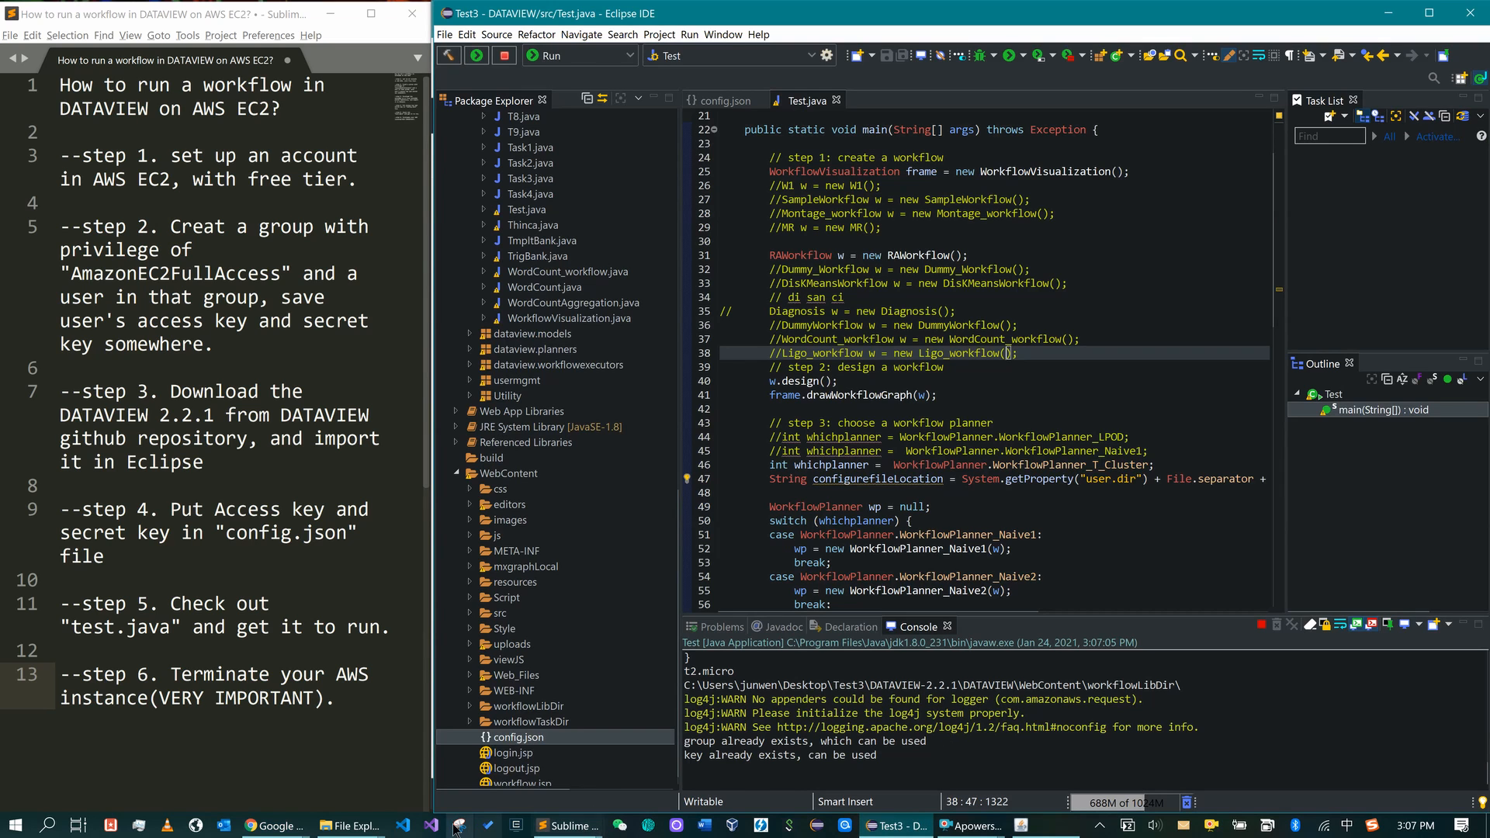
click(273, 826)
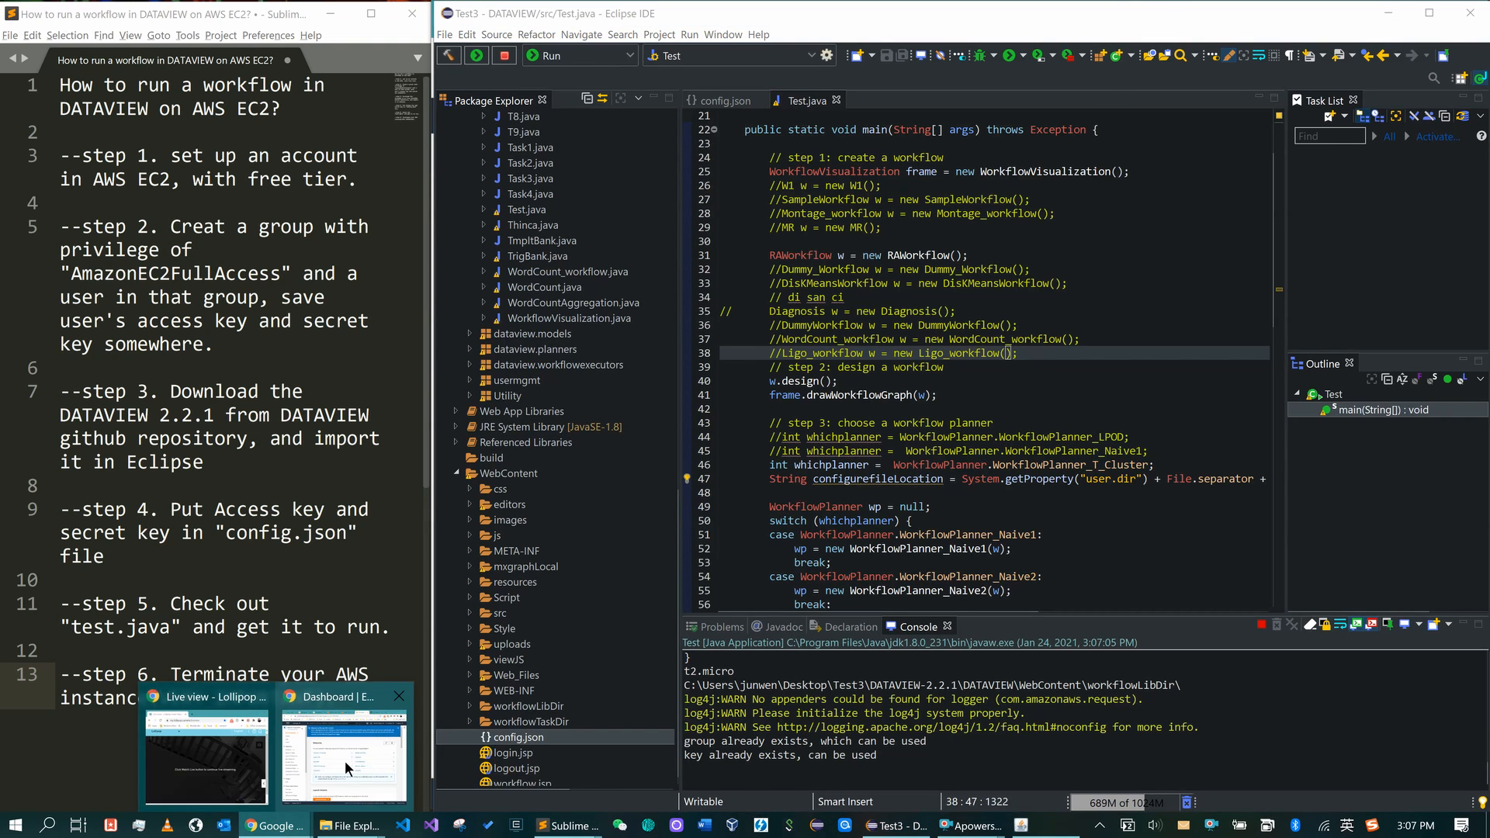
click(344, 764)
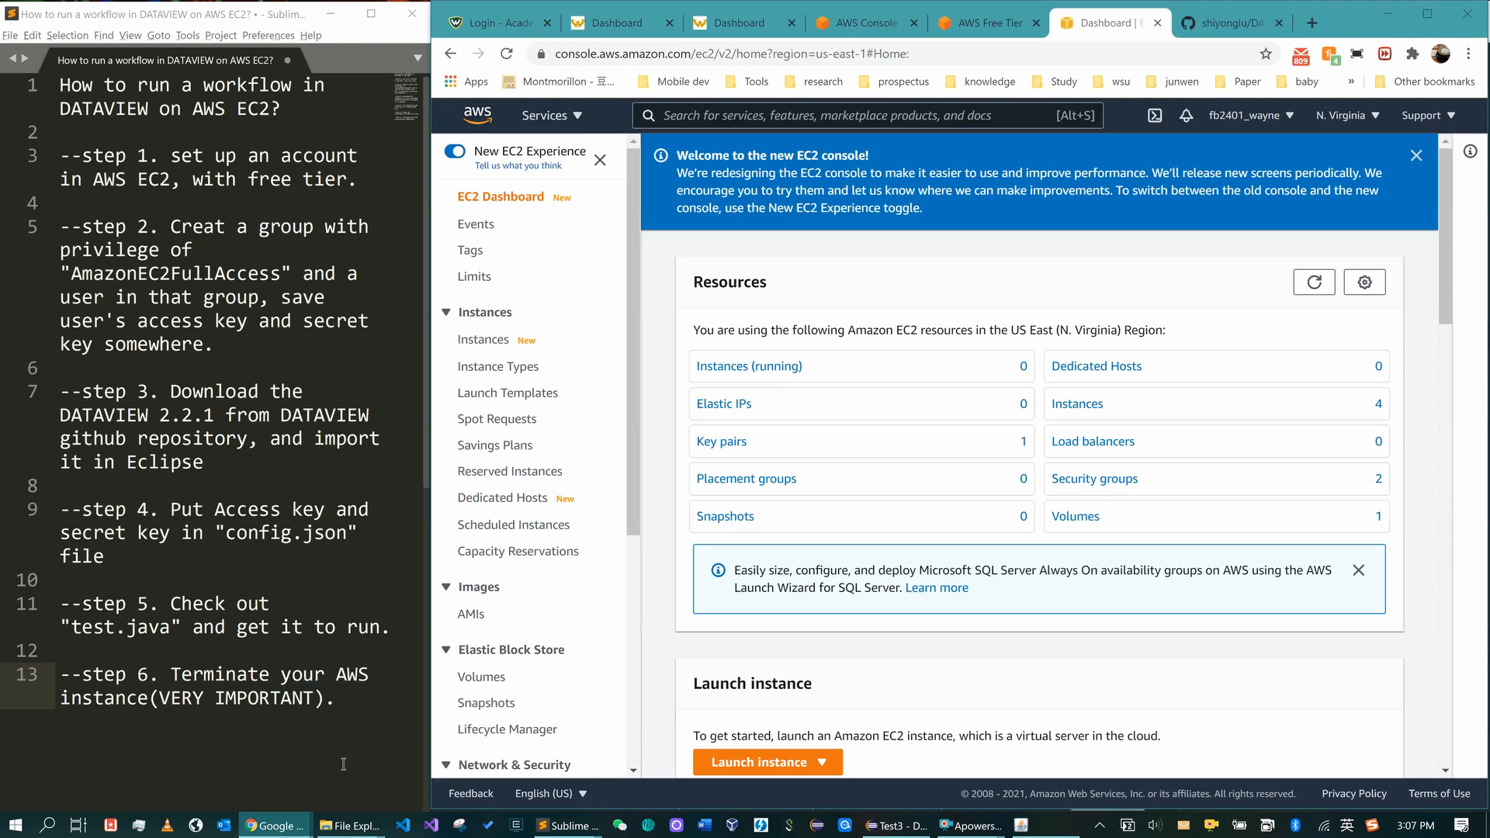
- Reload the EC2 Dashboard, view the running t2.micro instance, then check Eclipse's console output
click(506, 53)
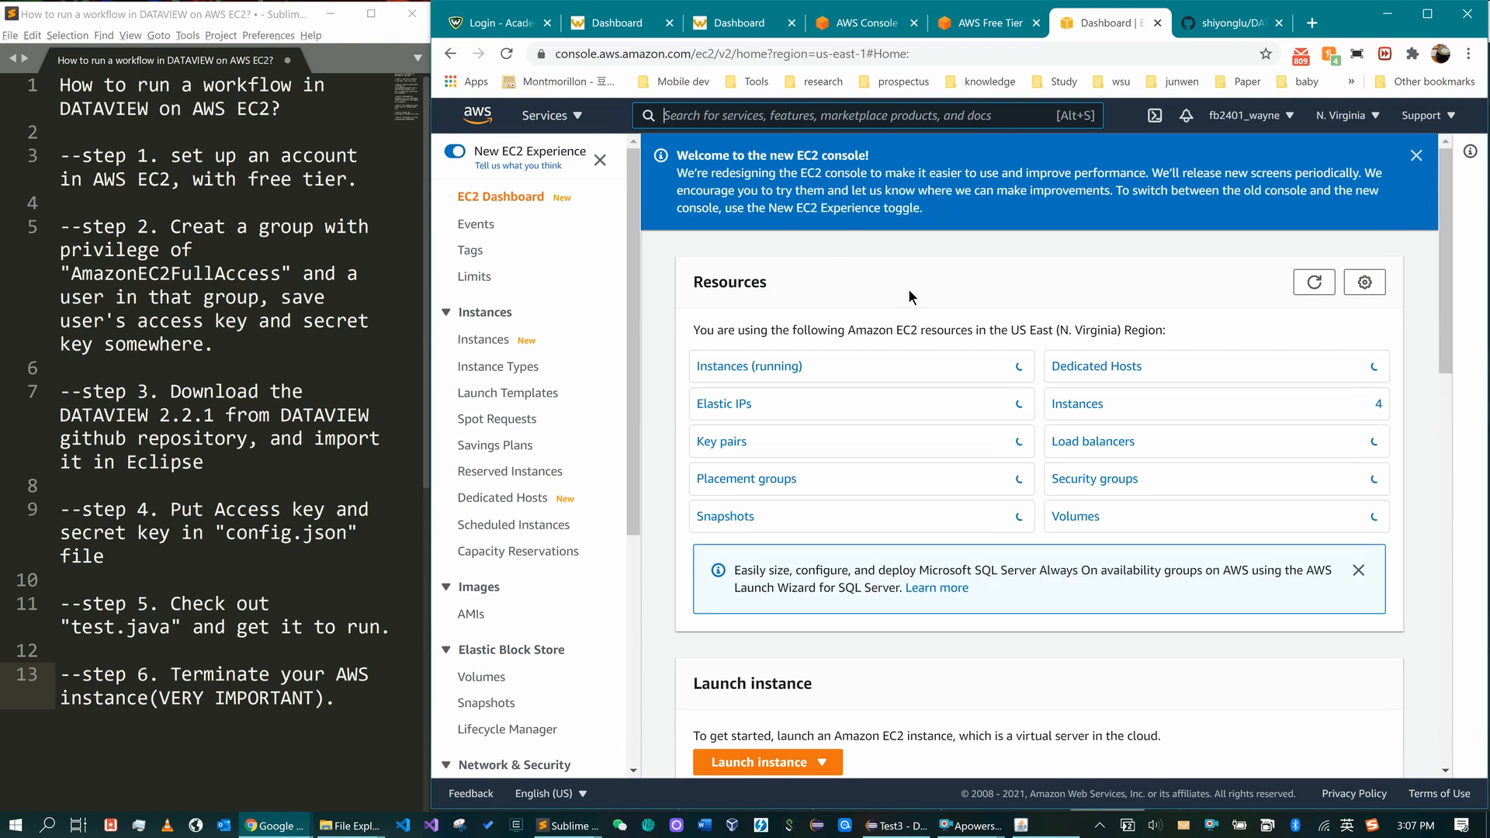
click(770, 369)
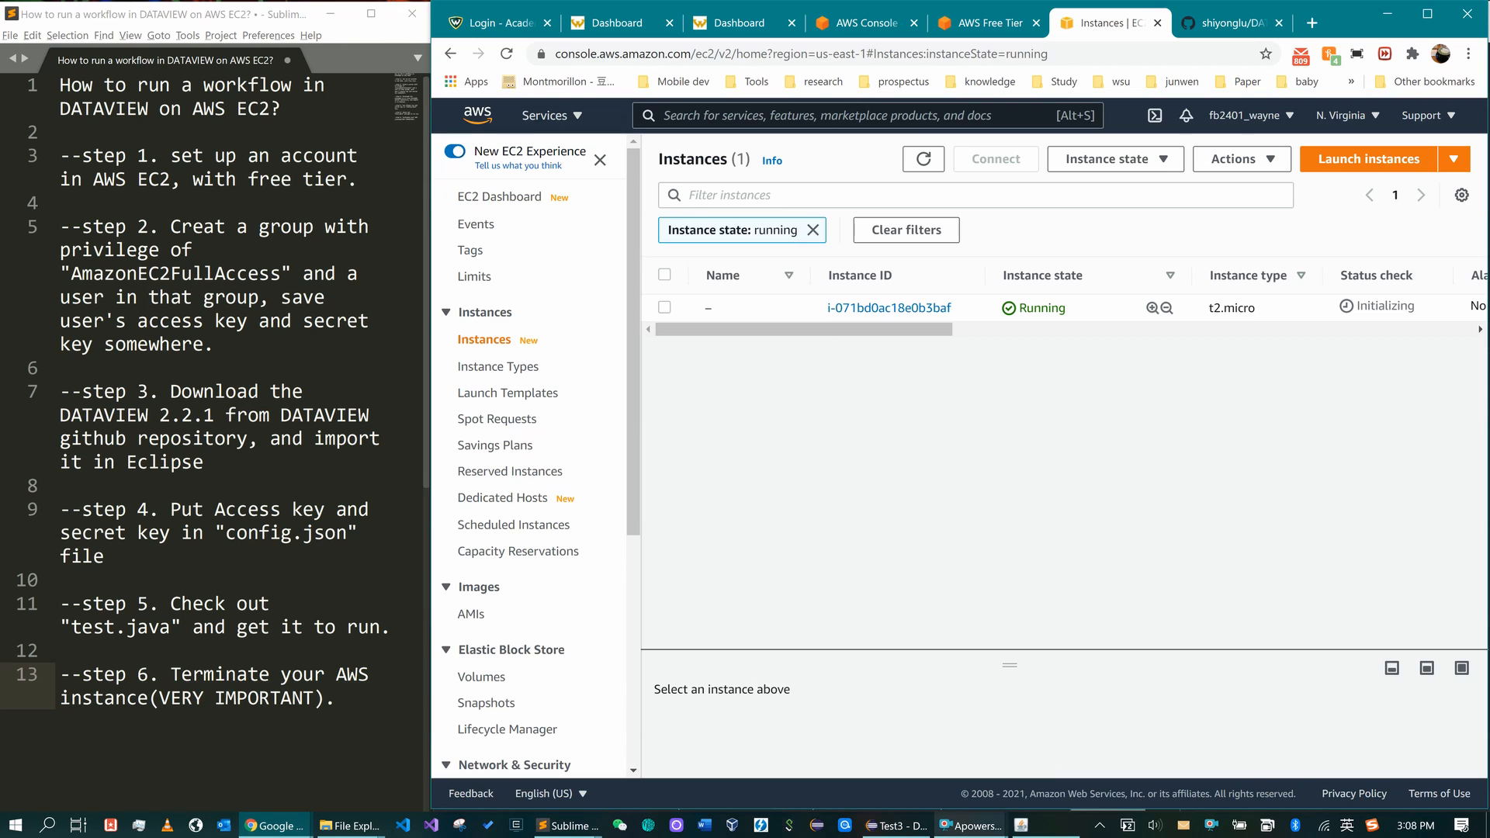
click(918, 828)
scroll(935, 745, up, 1)
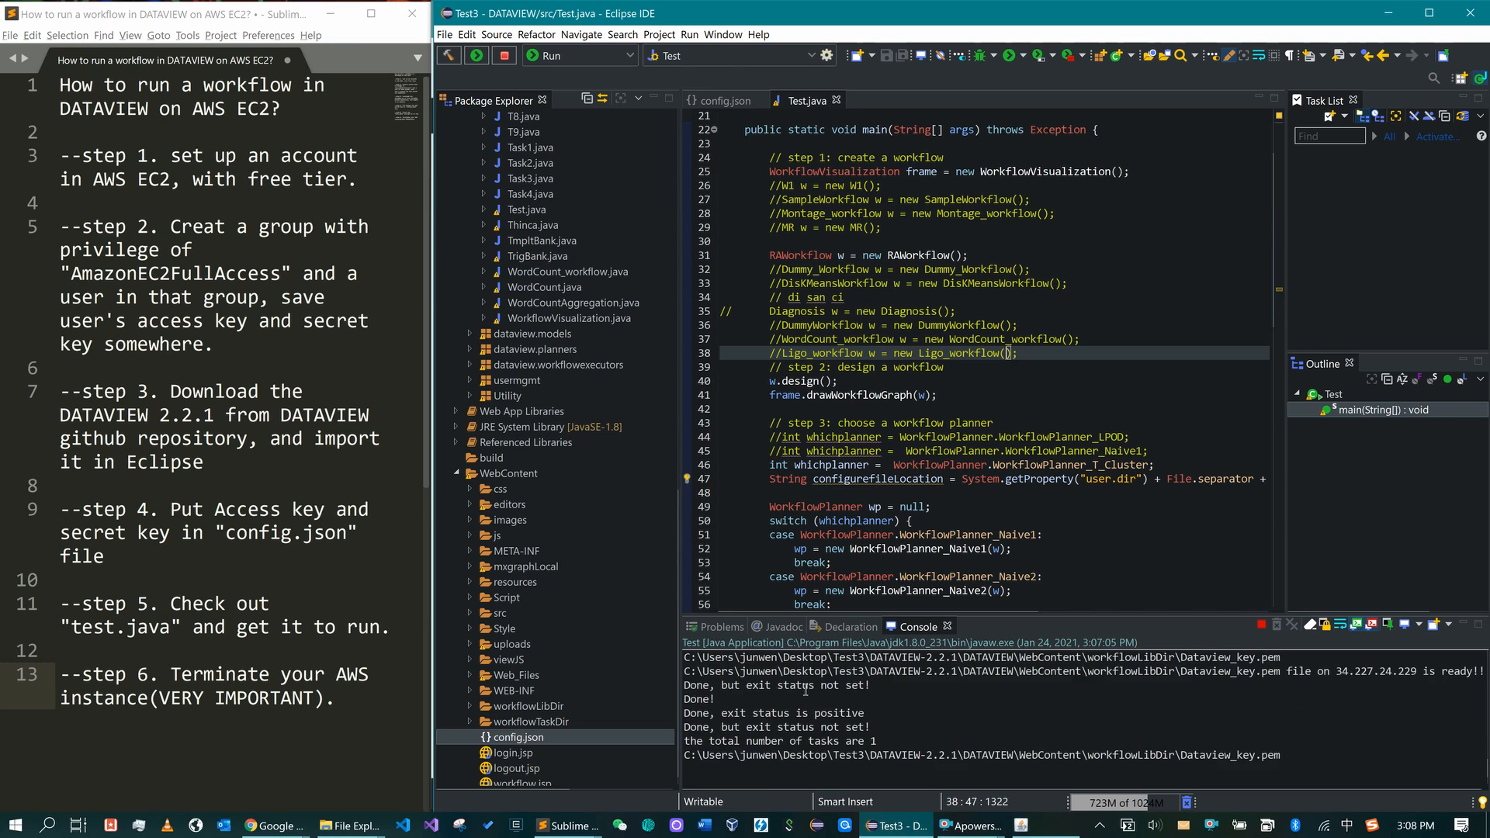
- Review the console output, then expand and refresh WebContent/workflowTaskDir so RAresult.txt shows up
scroll(854, 699, up, 4)
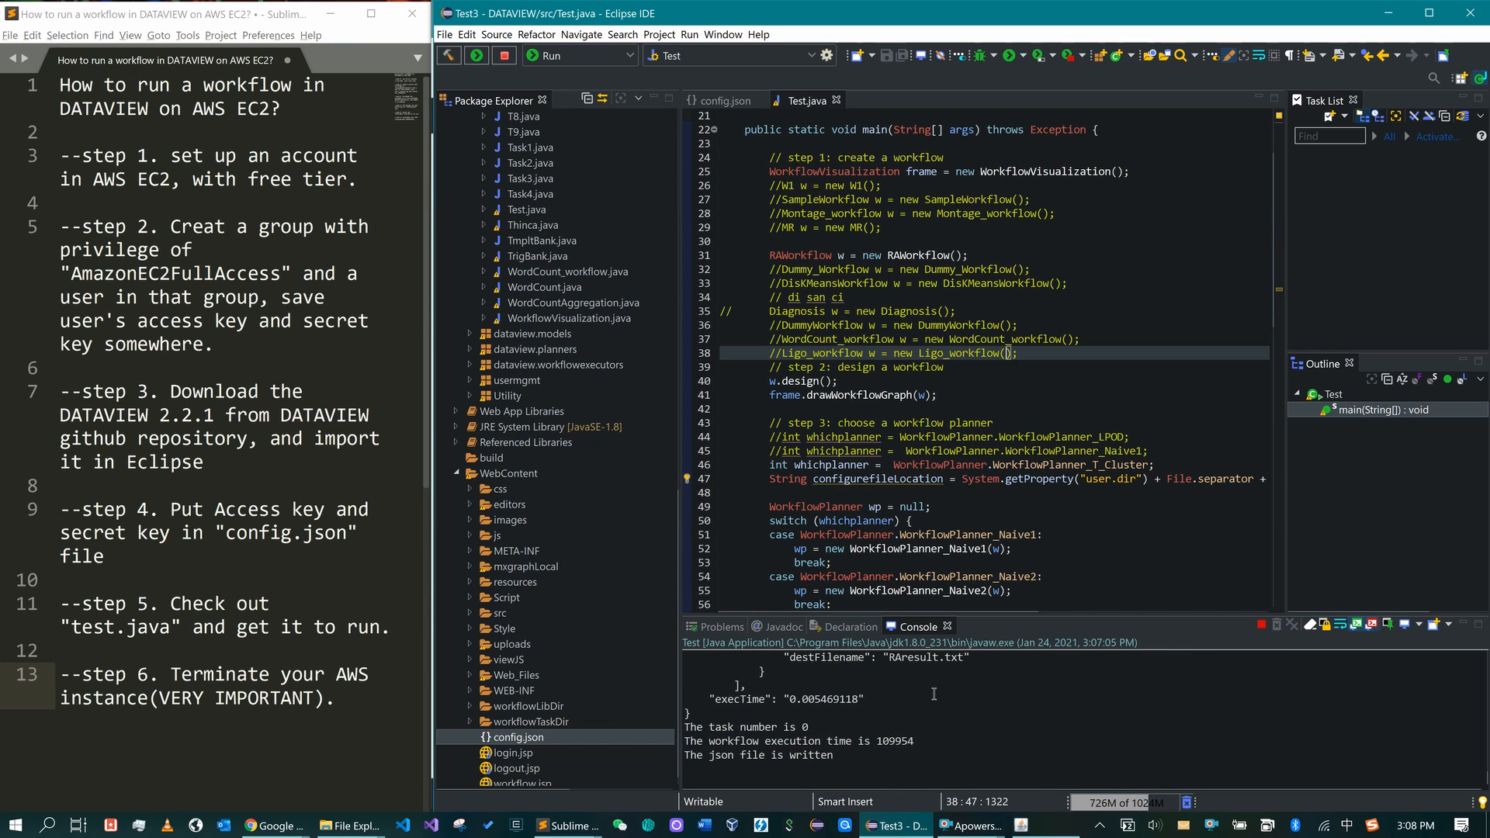
scroll(979, 703, up, 6)
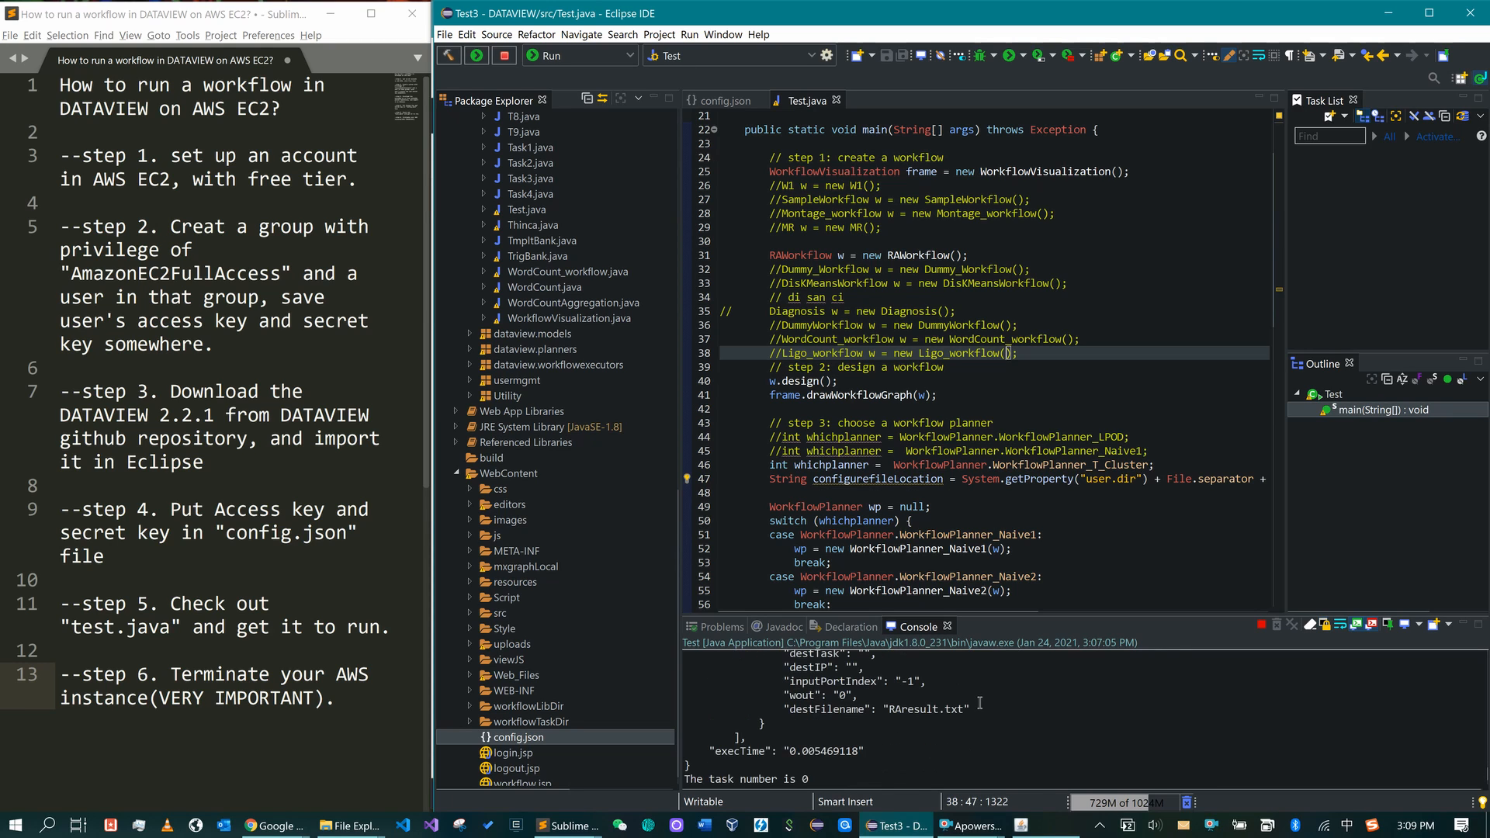
scroll(960, 703, down, 1)
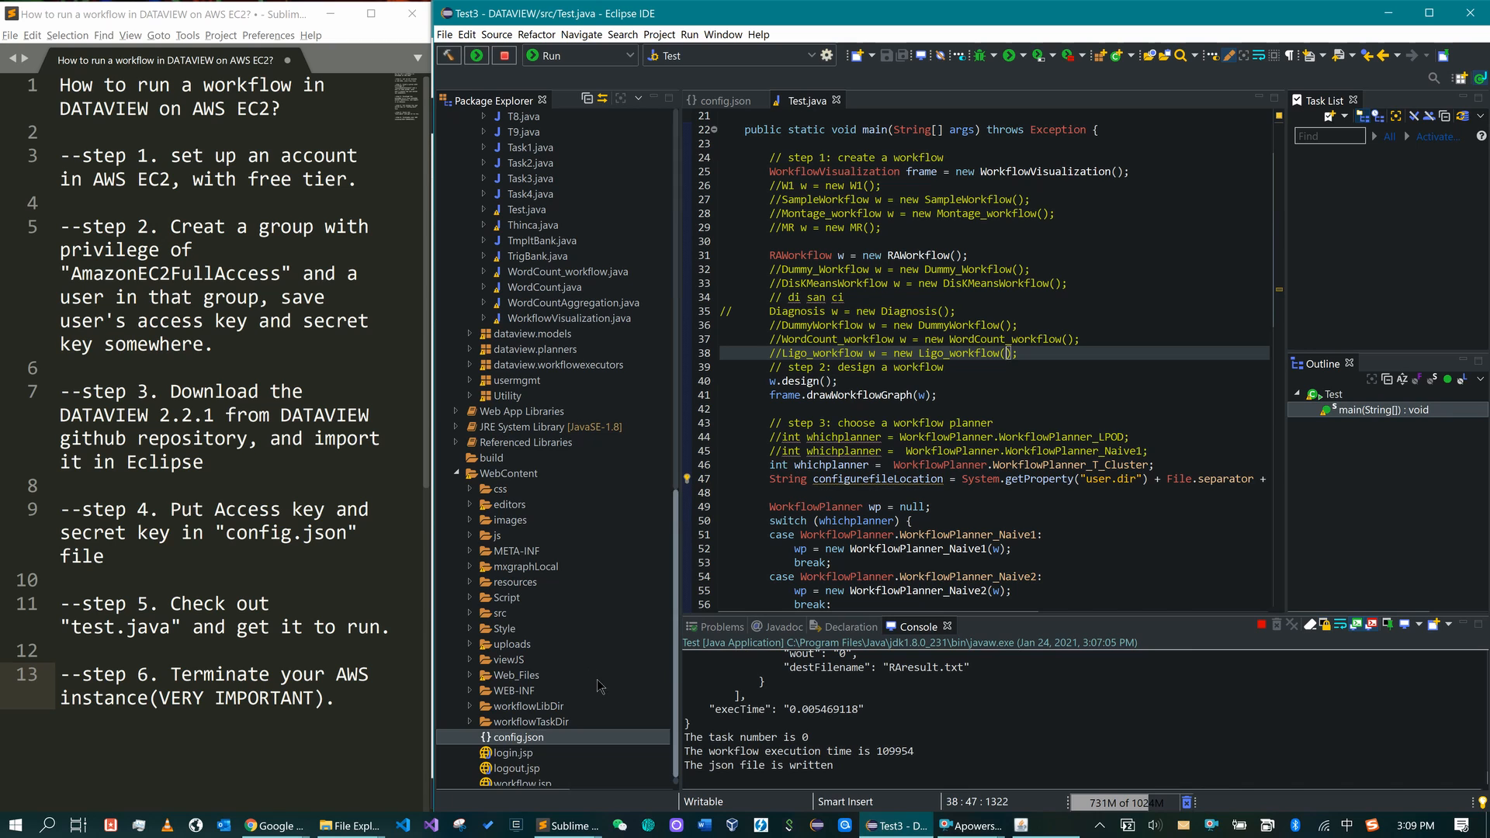
scroll(601, 687, down, 1)
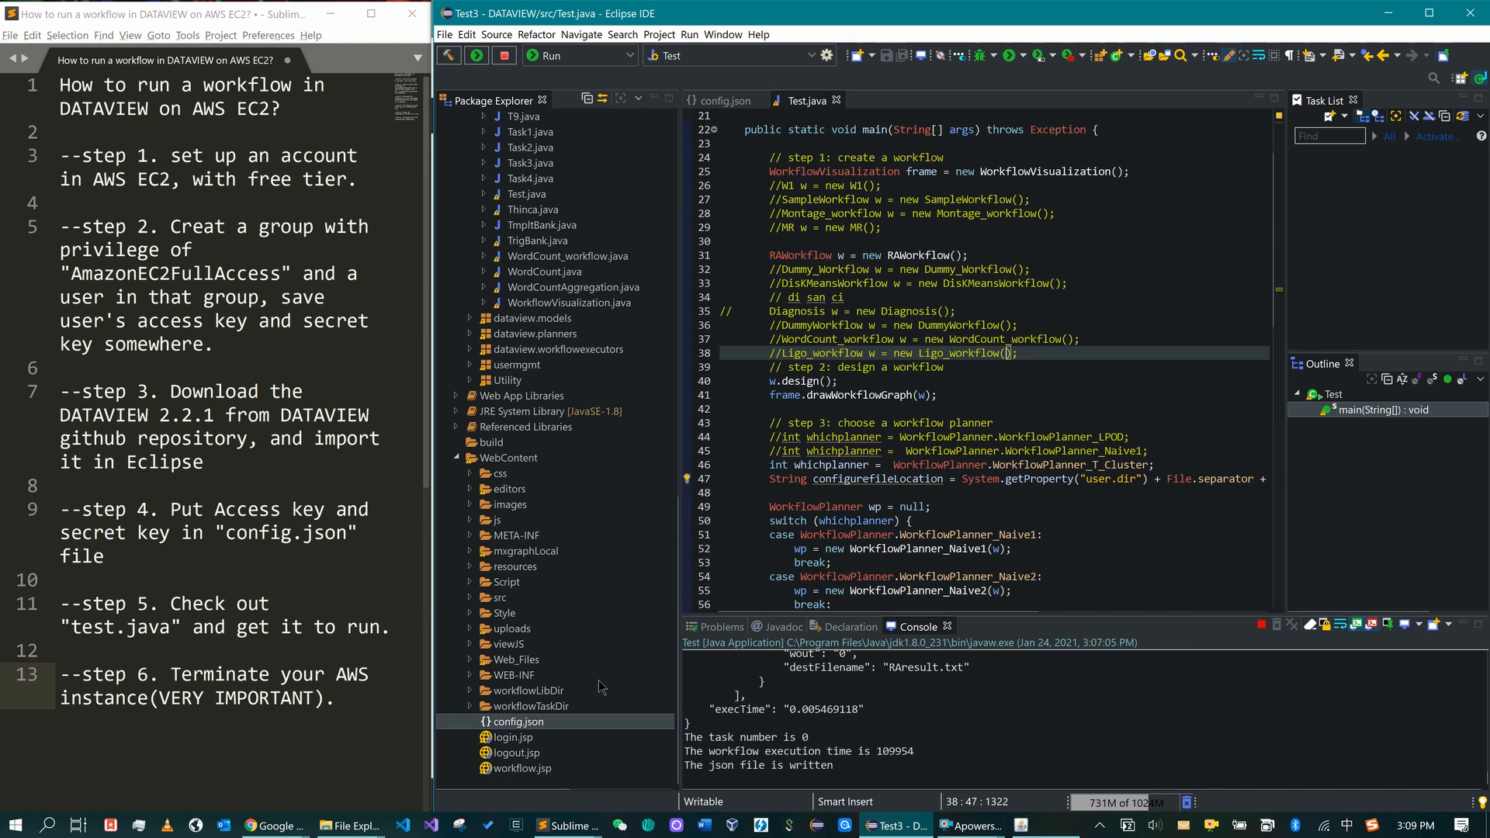
click(470, 706)
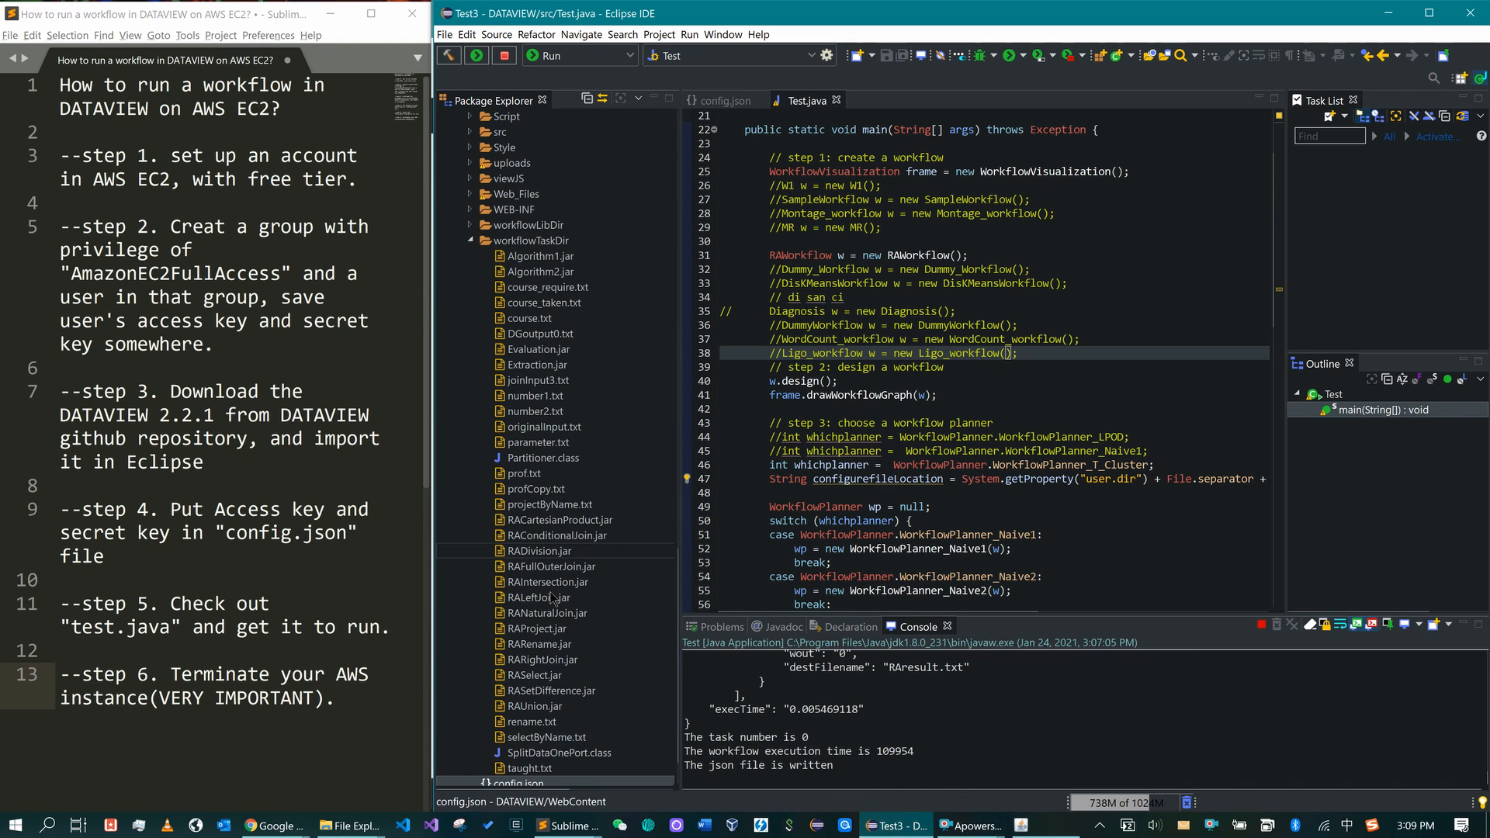
click(546, 244)
right_click(546, 243)
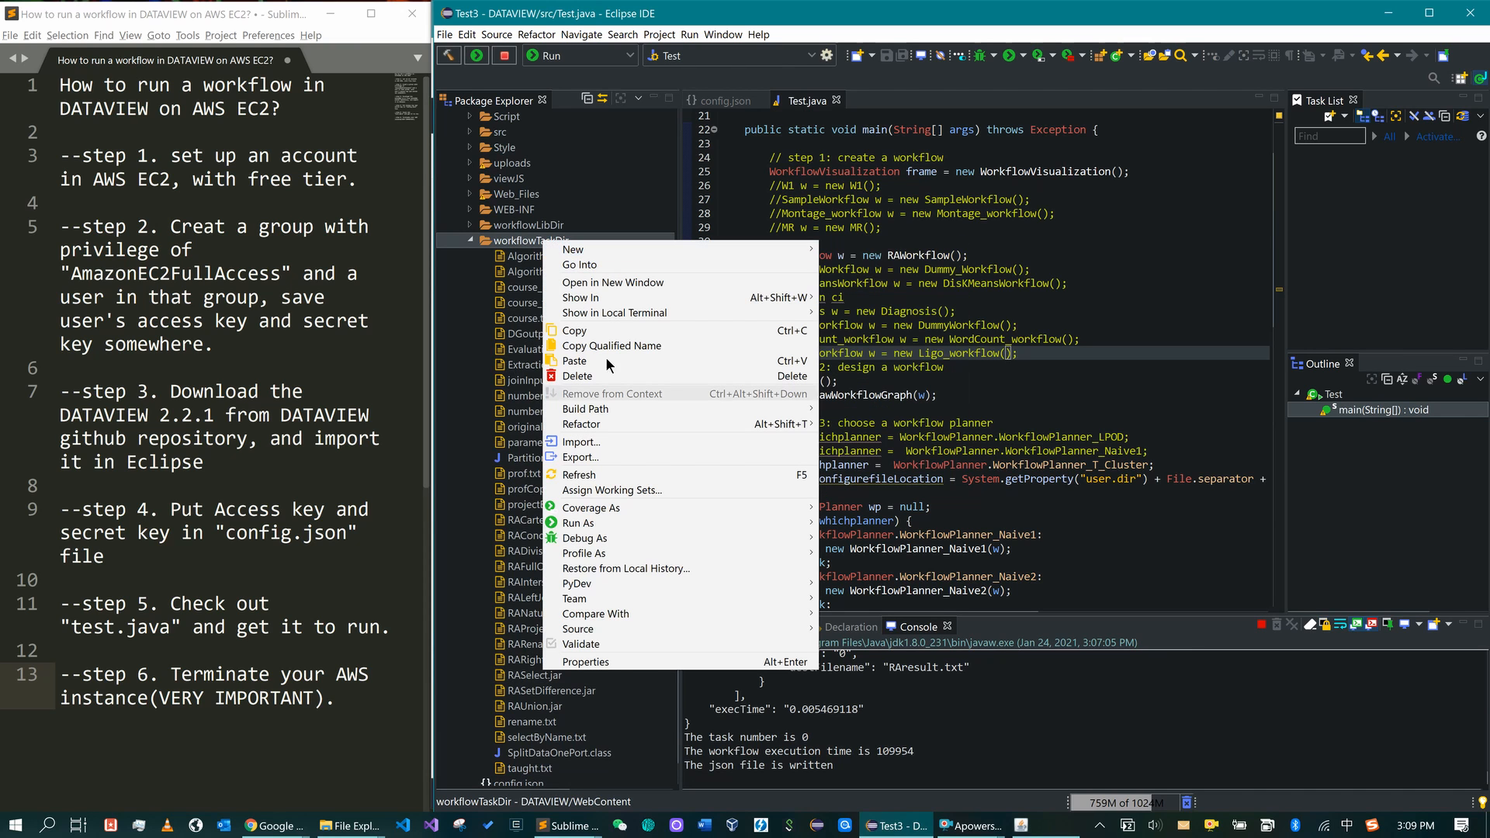
click(613, 474)
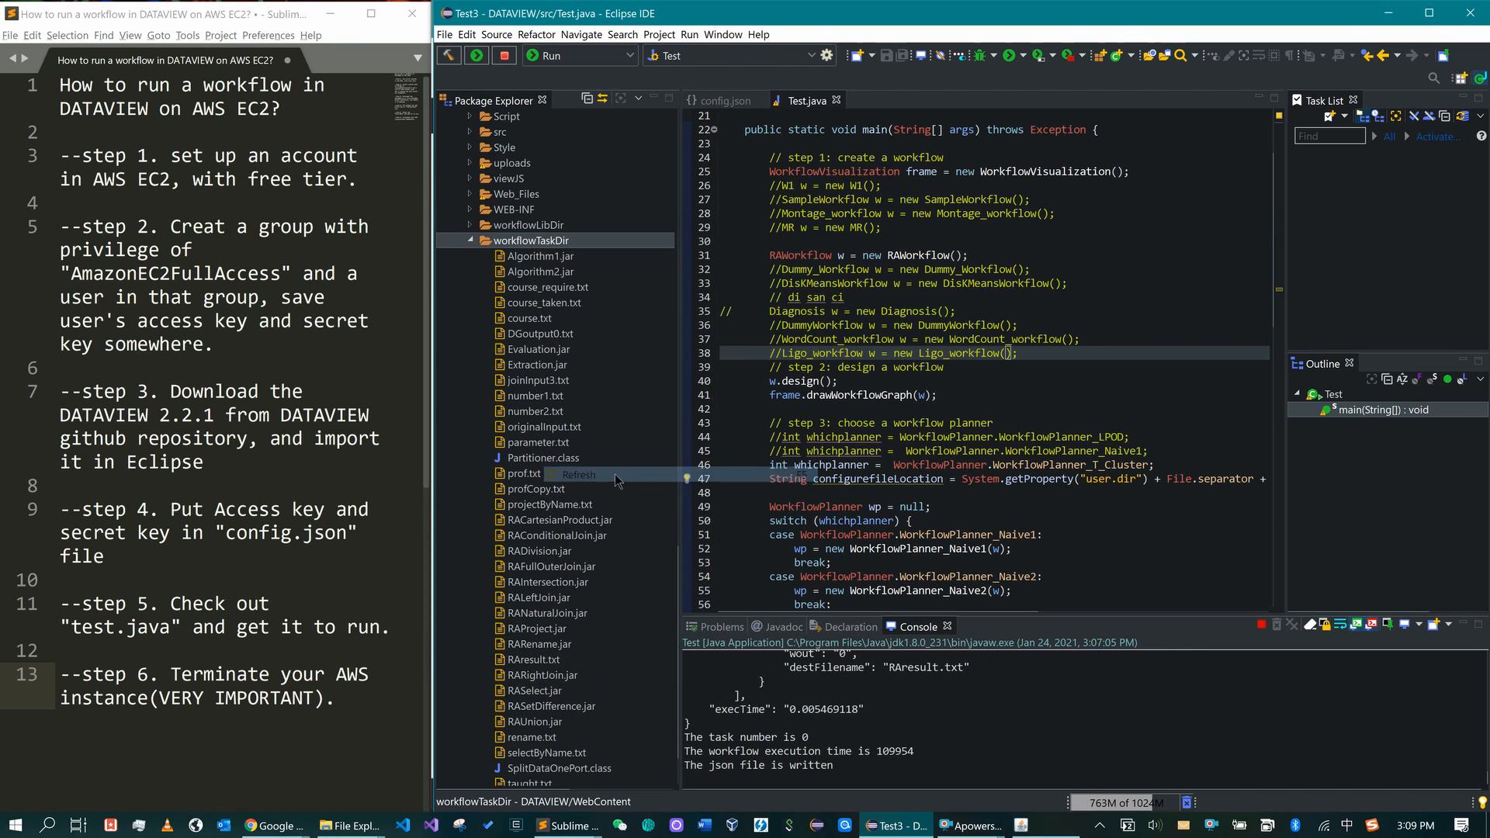
scroll(625, 536, down, 2)
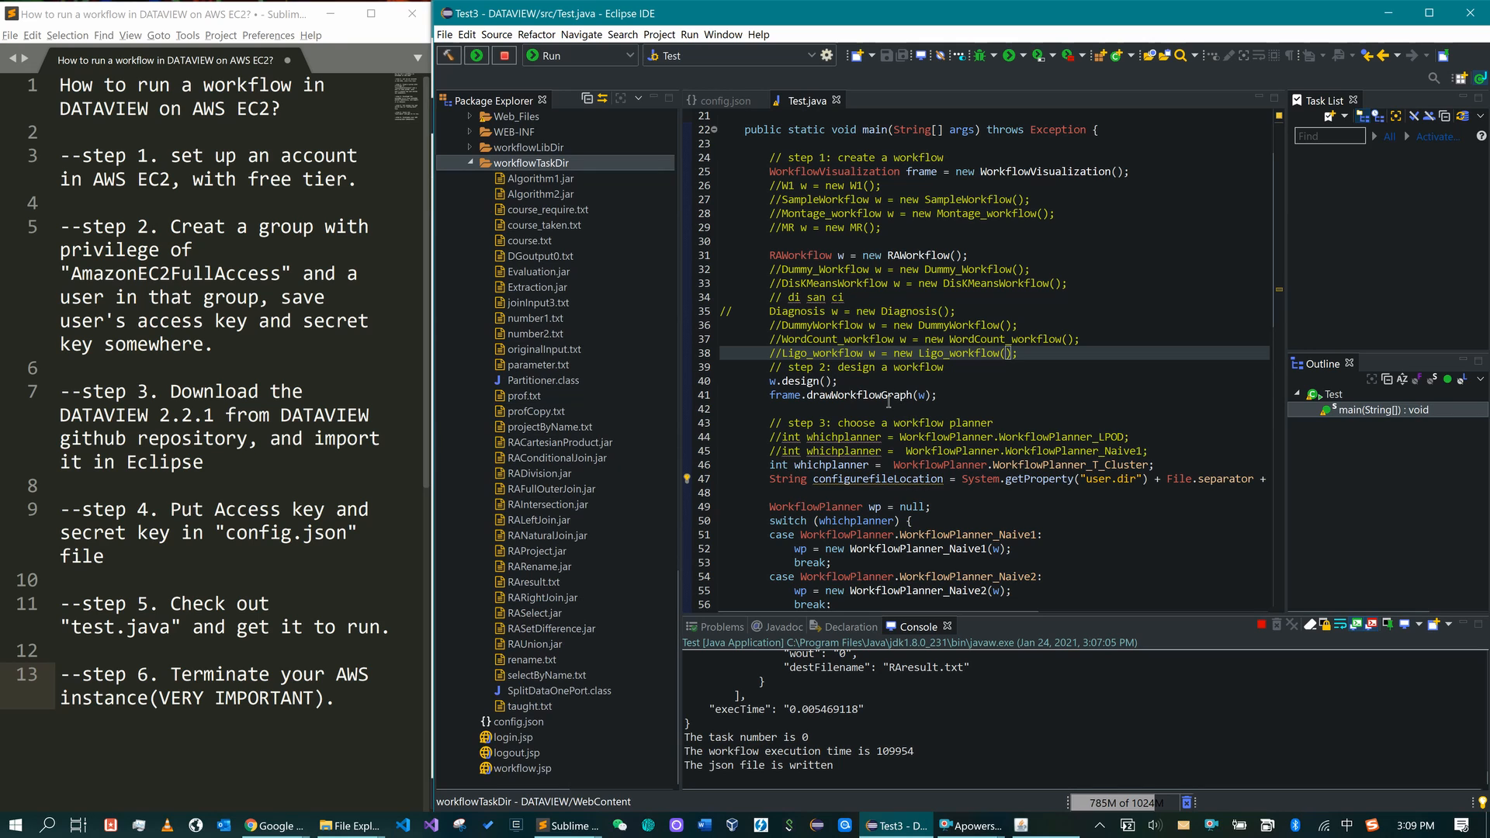
click(565, 581)
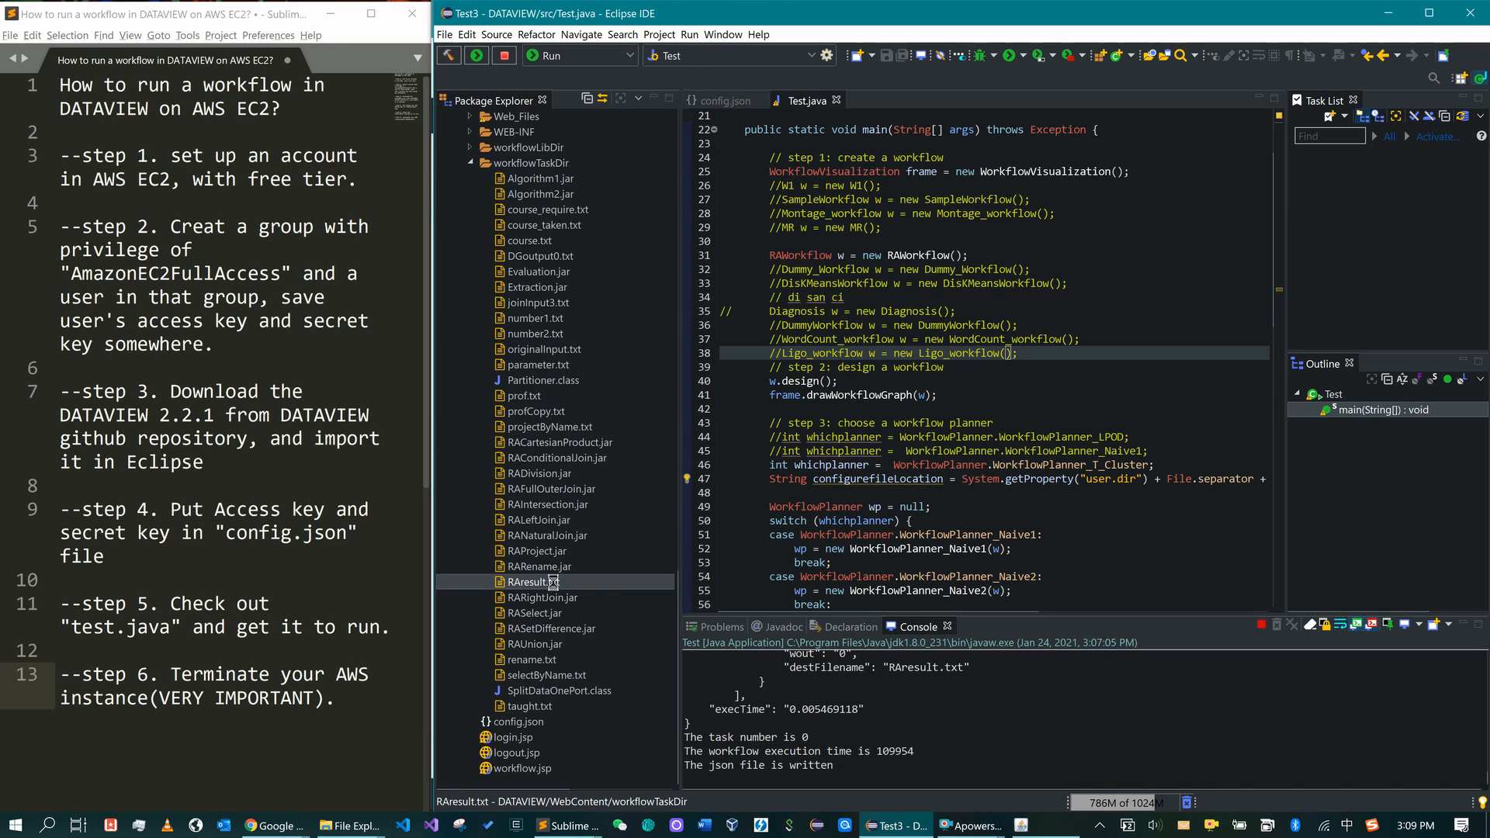
double_click(565, 581)
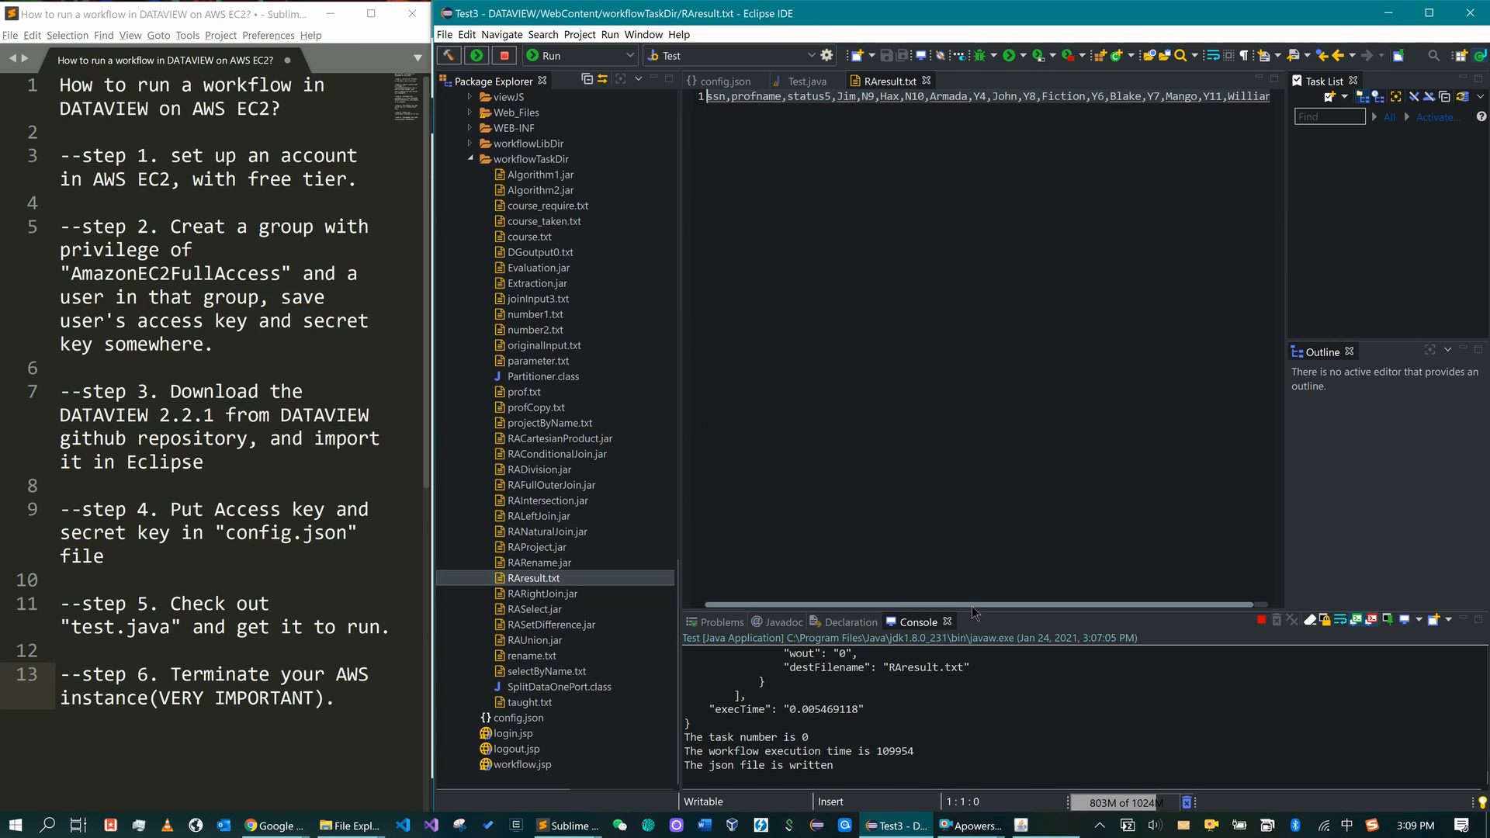
drag(973, 611, 1042, 612)
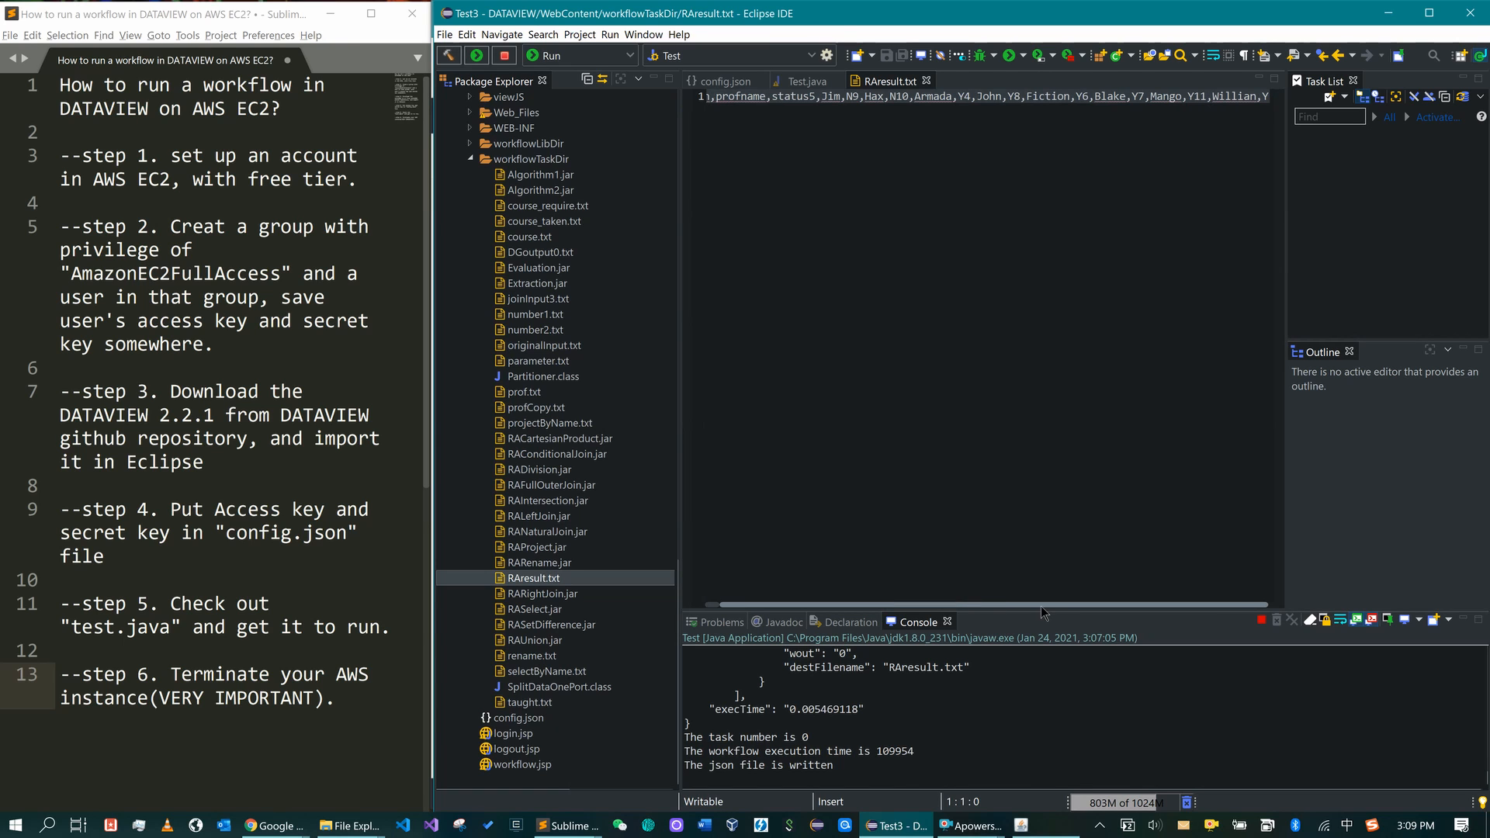
click(927, 81)
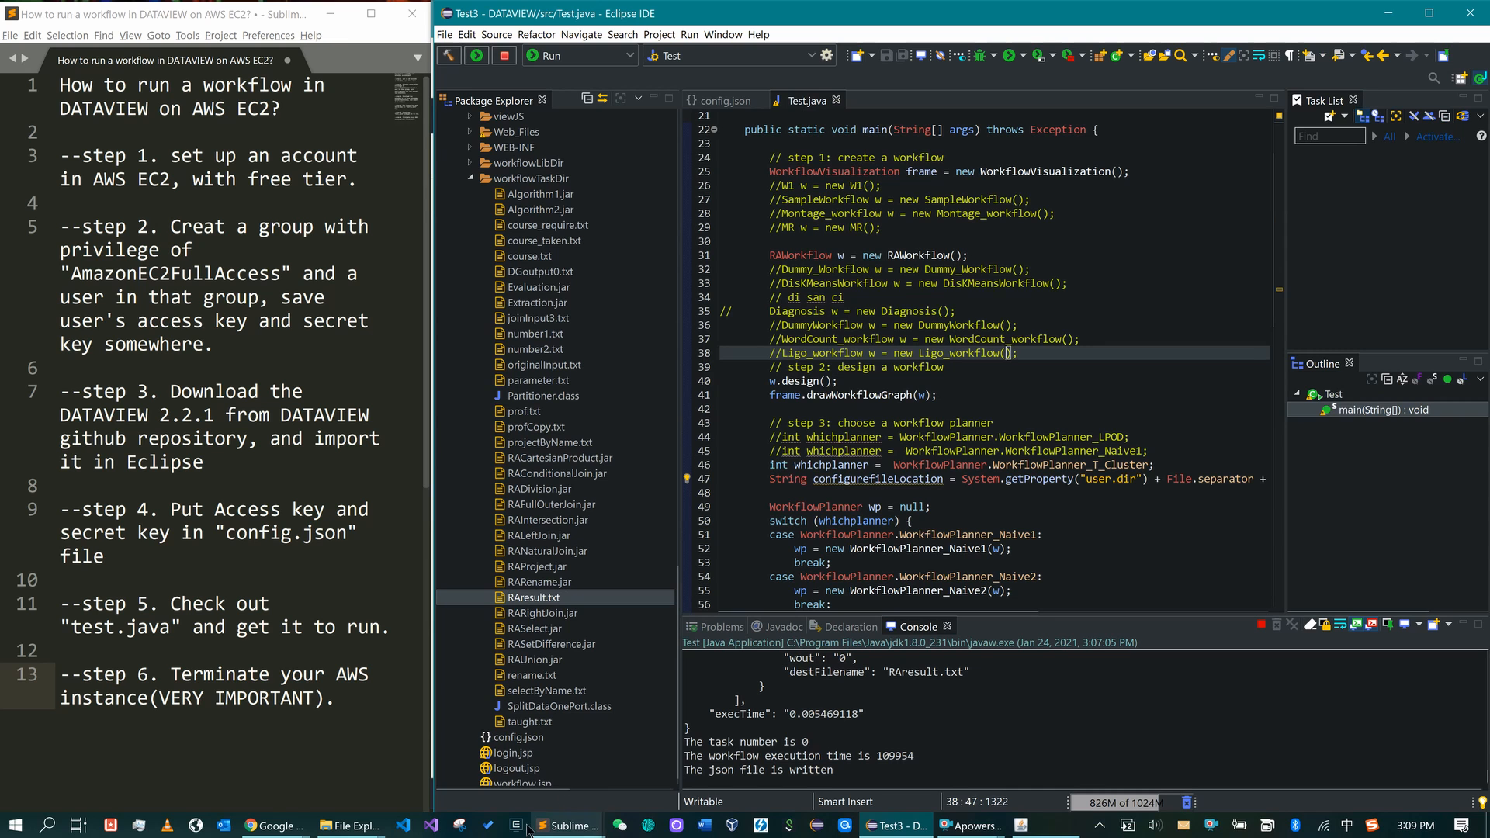
- Terminate the running t2.micro instance i-071bd0ac18e0b3baf from the Chrome EC2 instances list
mouse_move(271, 825)
mouse_move(338, 751)
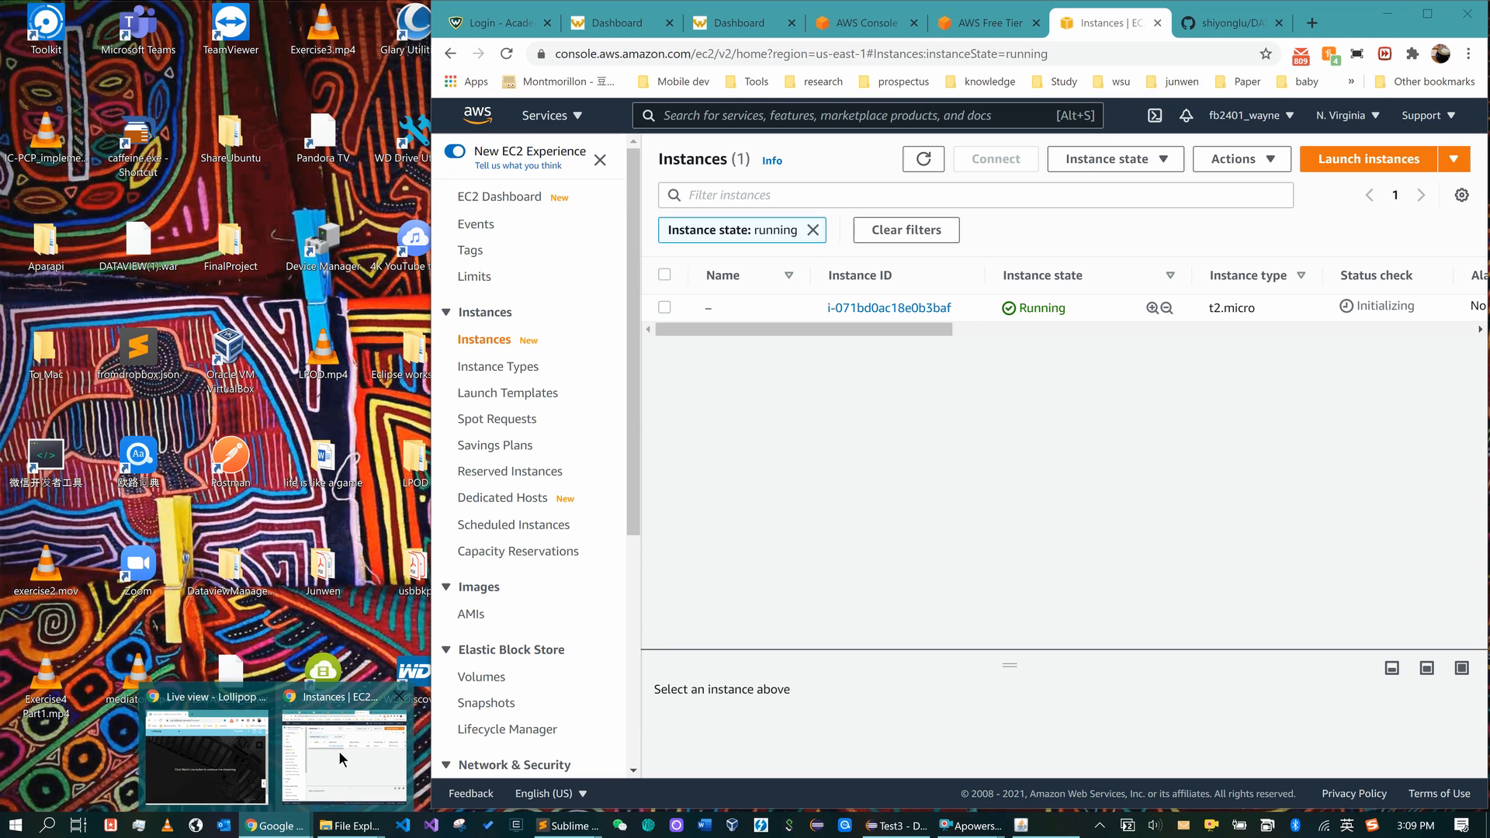
click(337, 751)
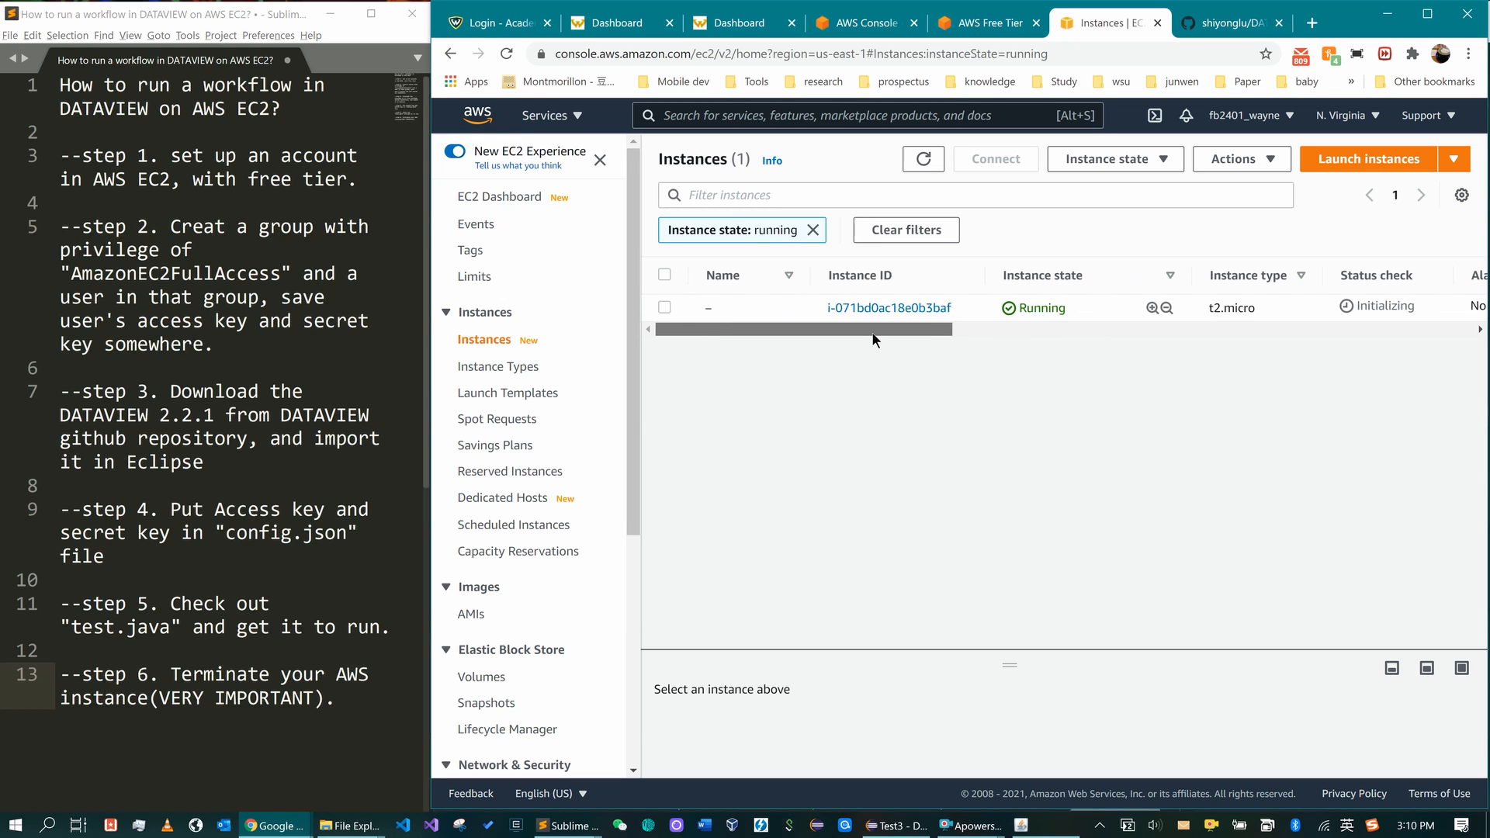
click(663, 308)
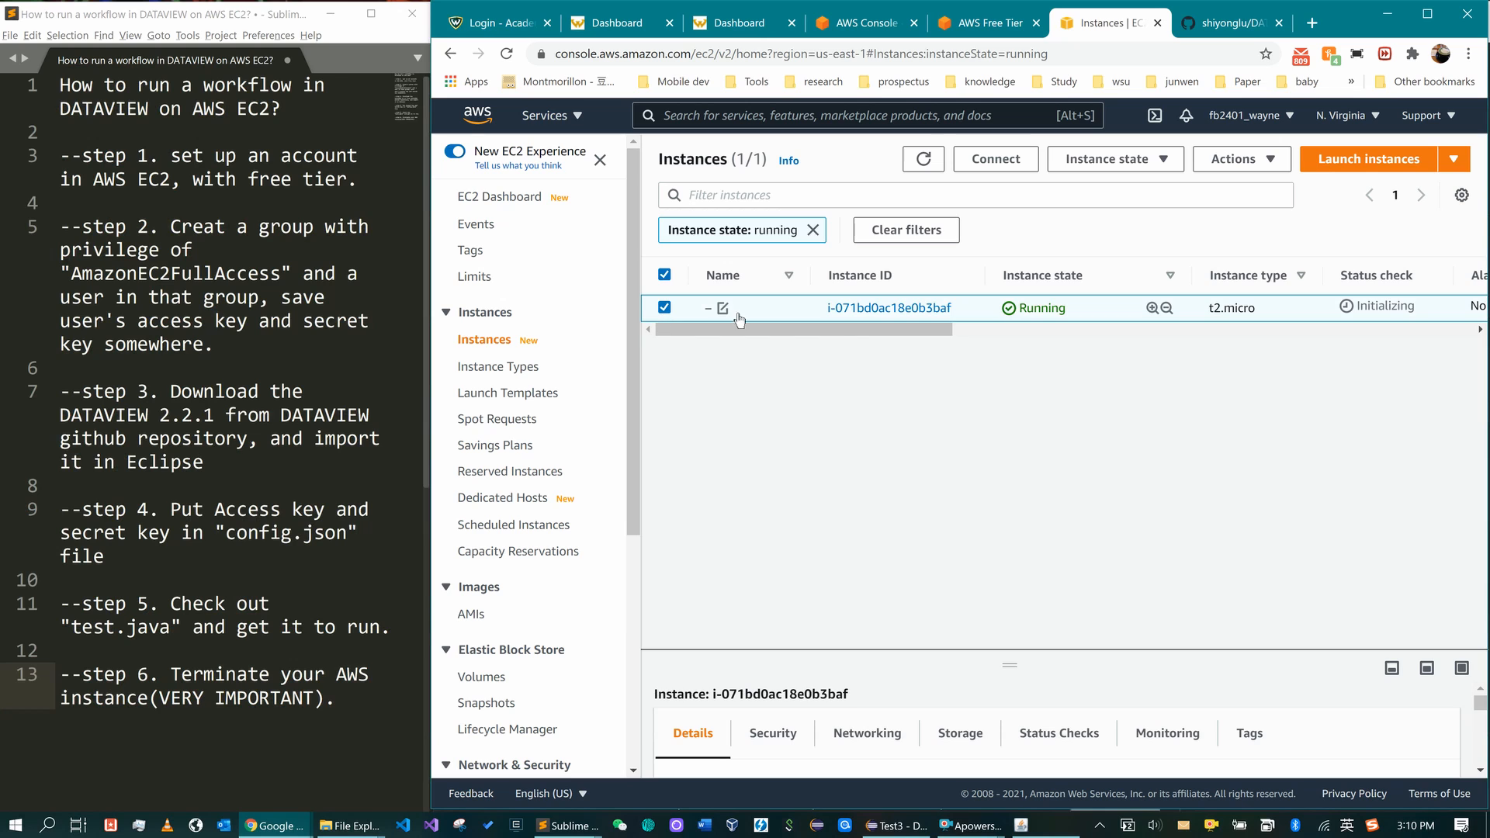
click(1163, 163)
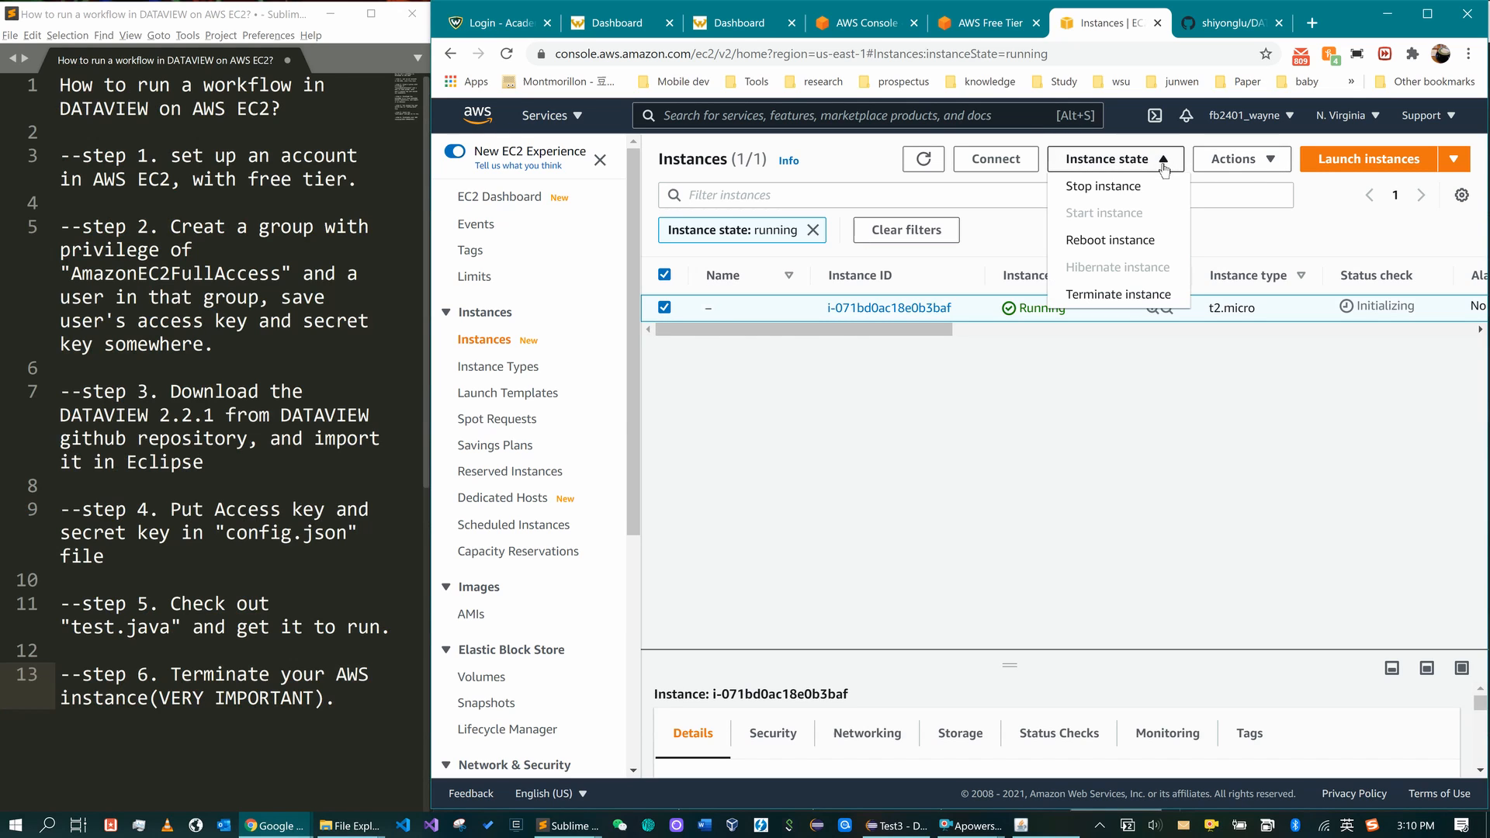
click(1110, 299)
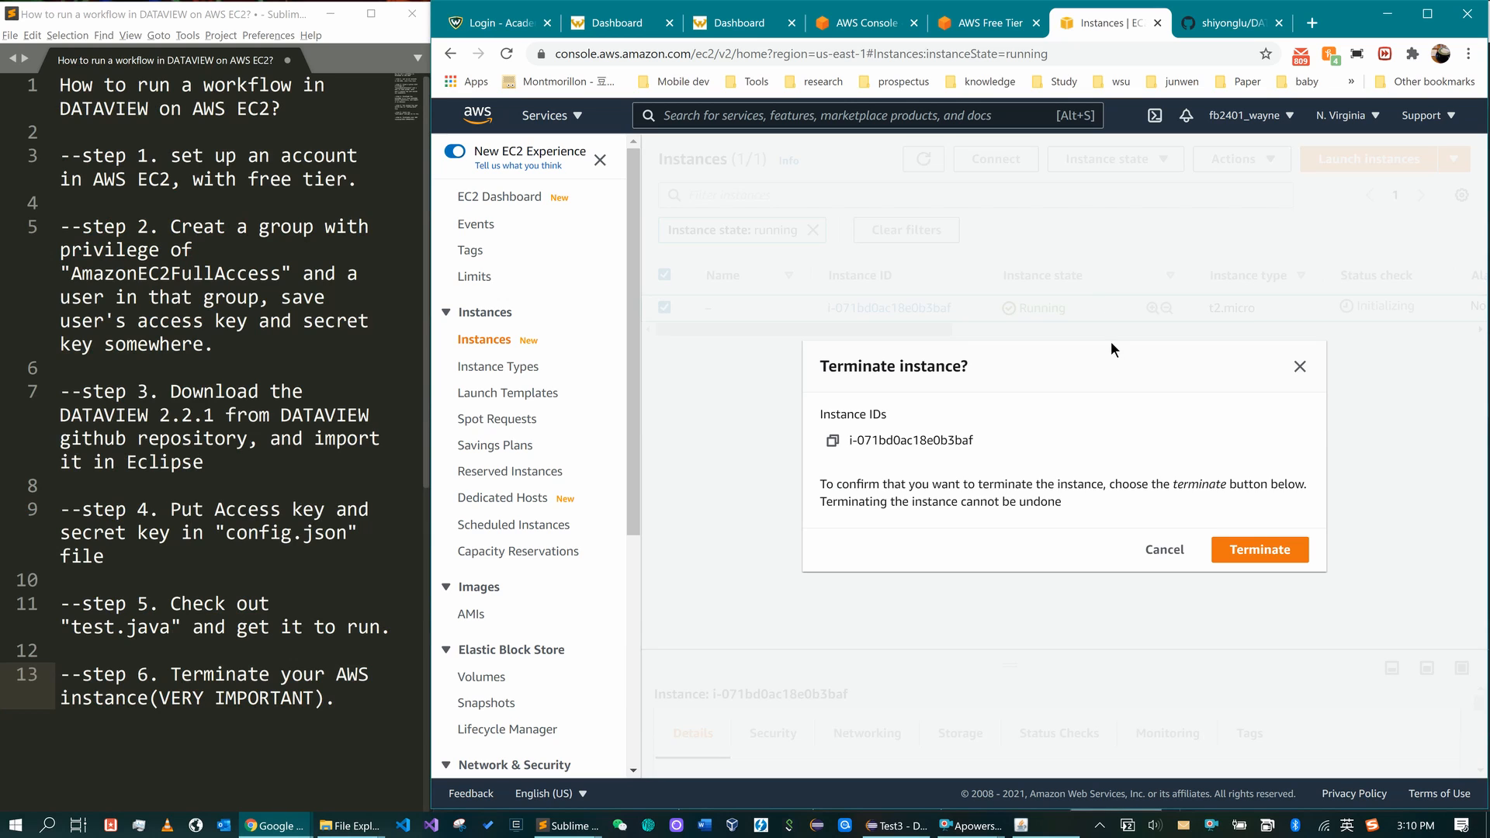
click(1276, 563)
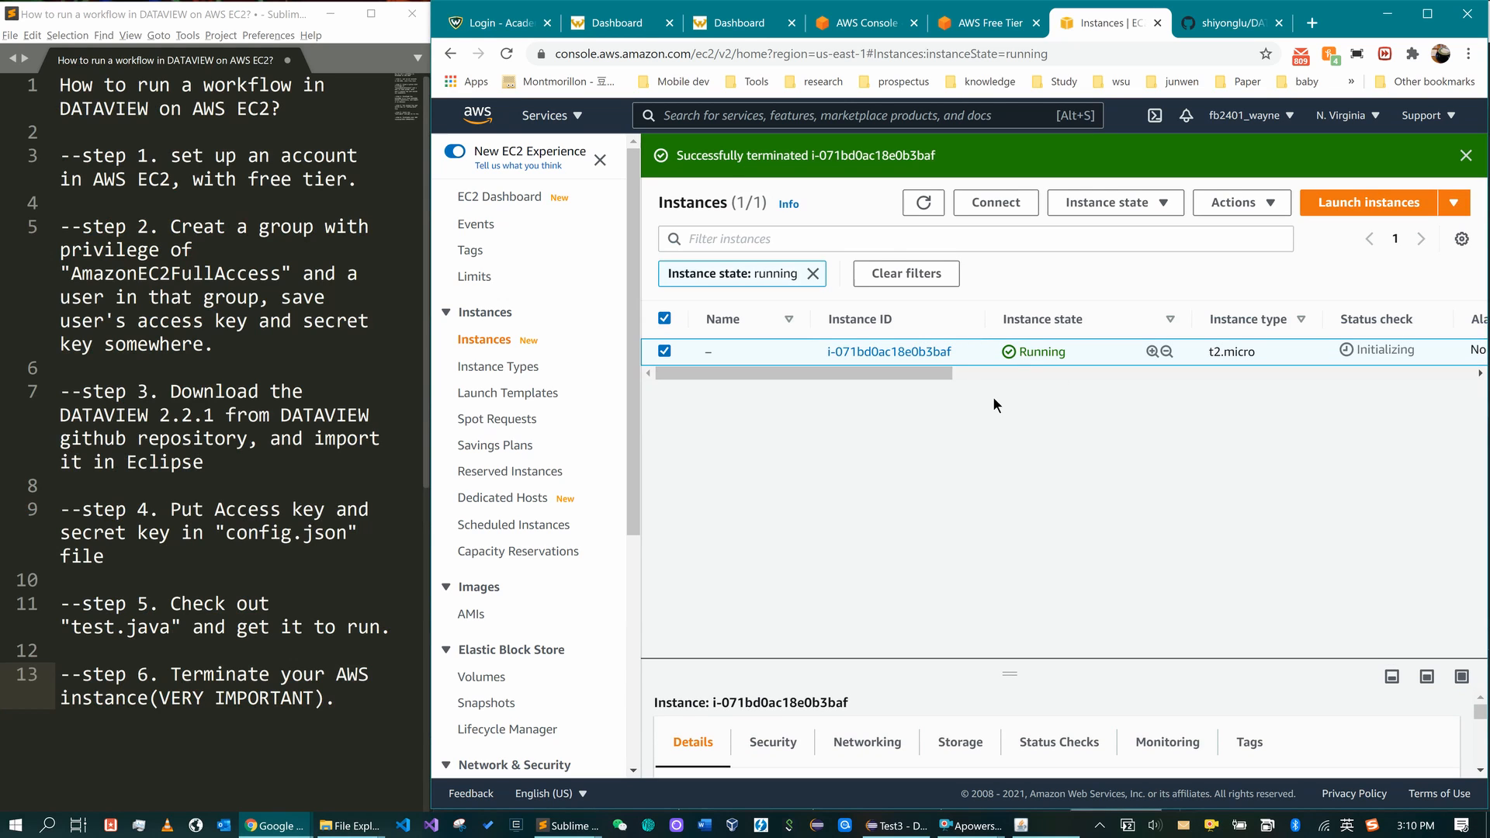